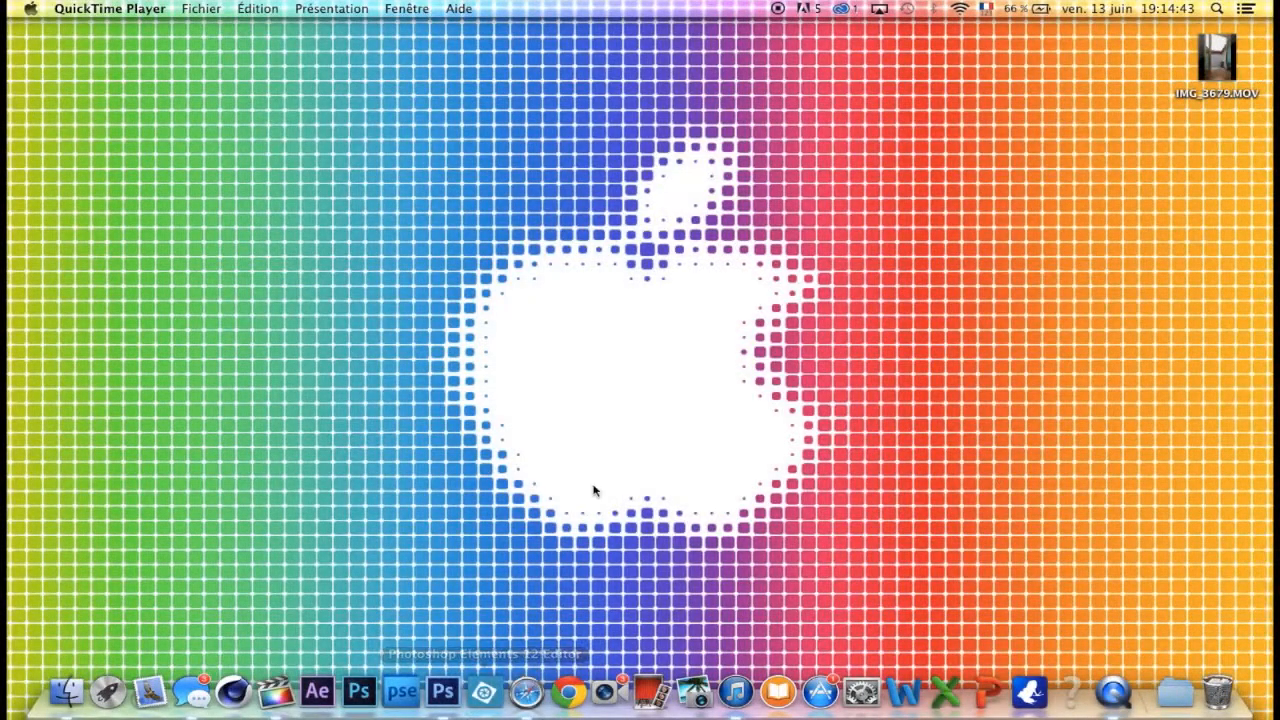
# Step: Preview the IMG_3679.MOV video from the desktop, then close it
pyautogui.doubleClick(1218, 76)
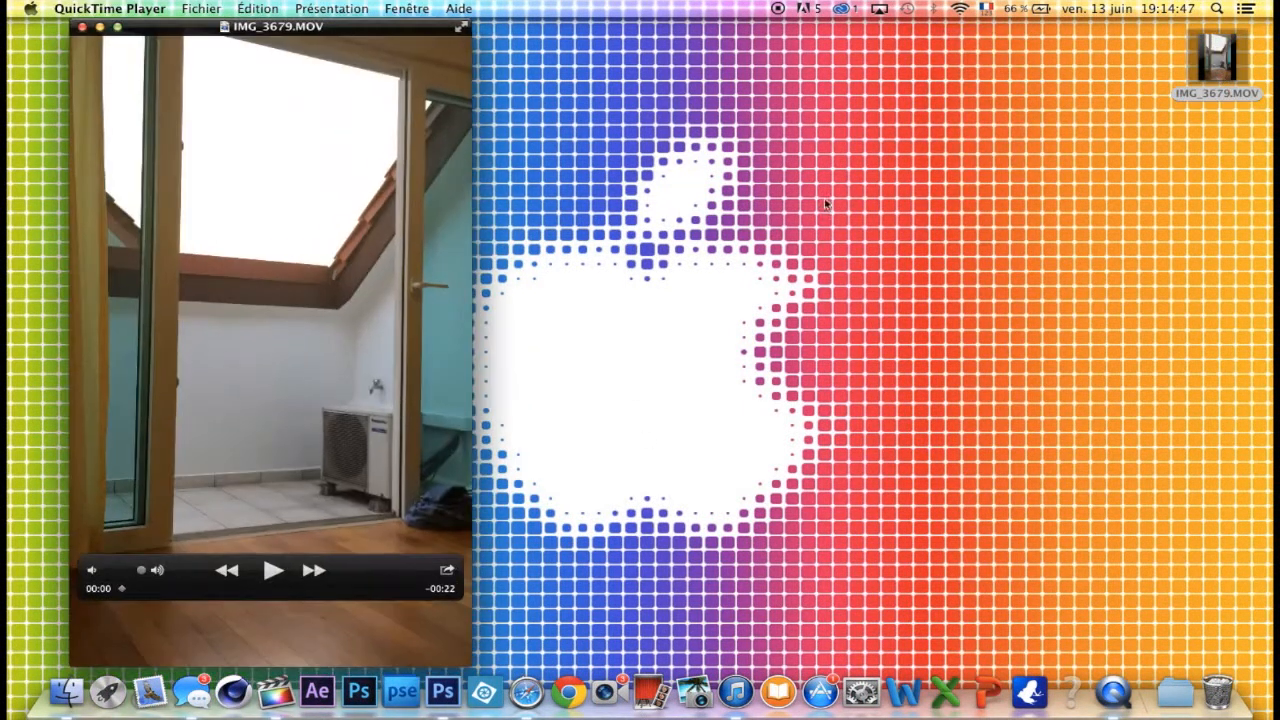
pyautogui.click(272, 570)
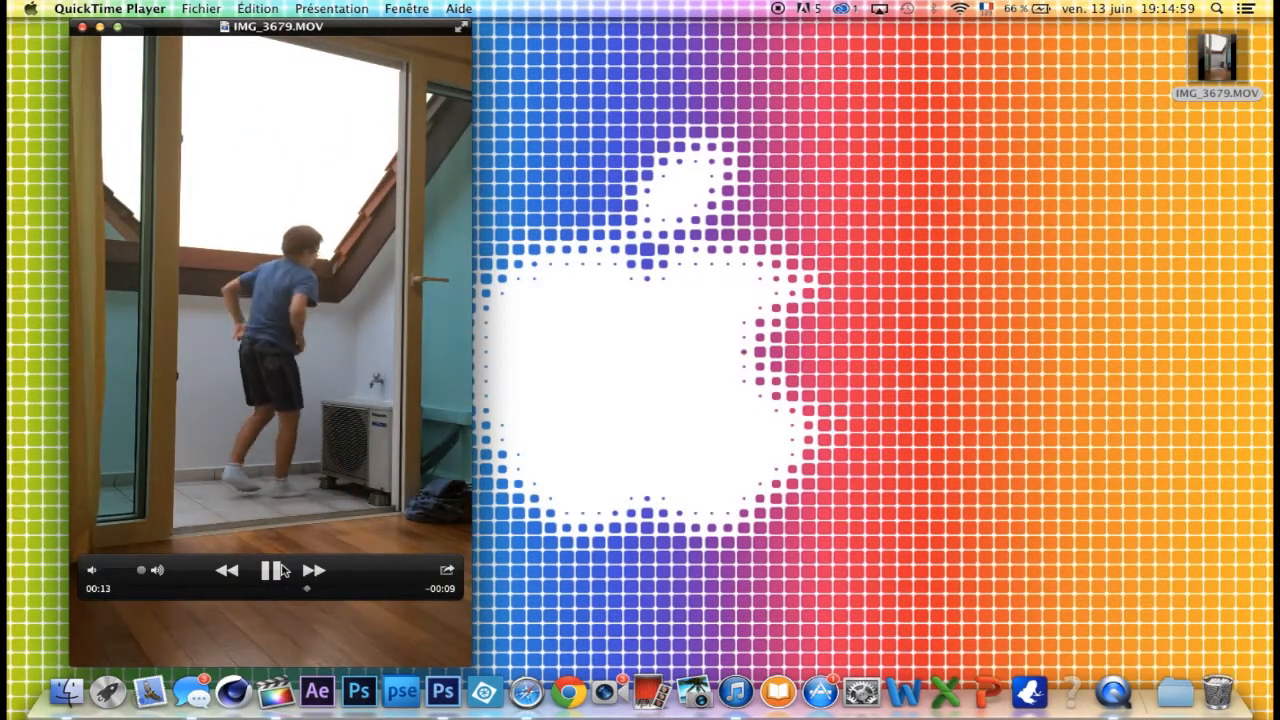
pyautogui.click(271, 570)
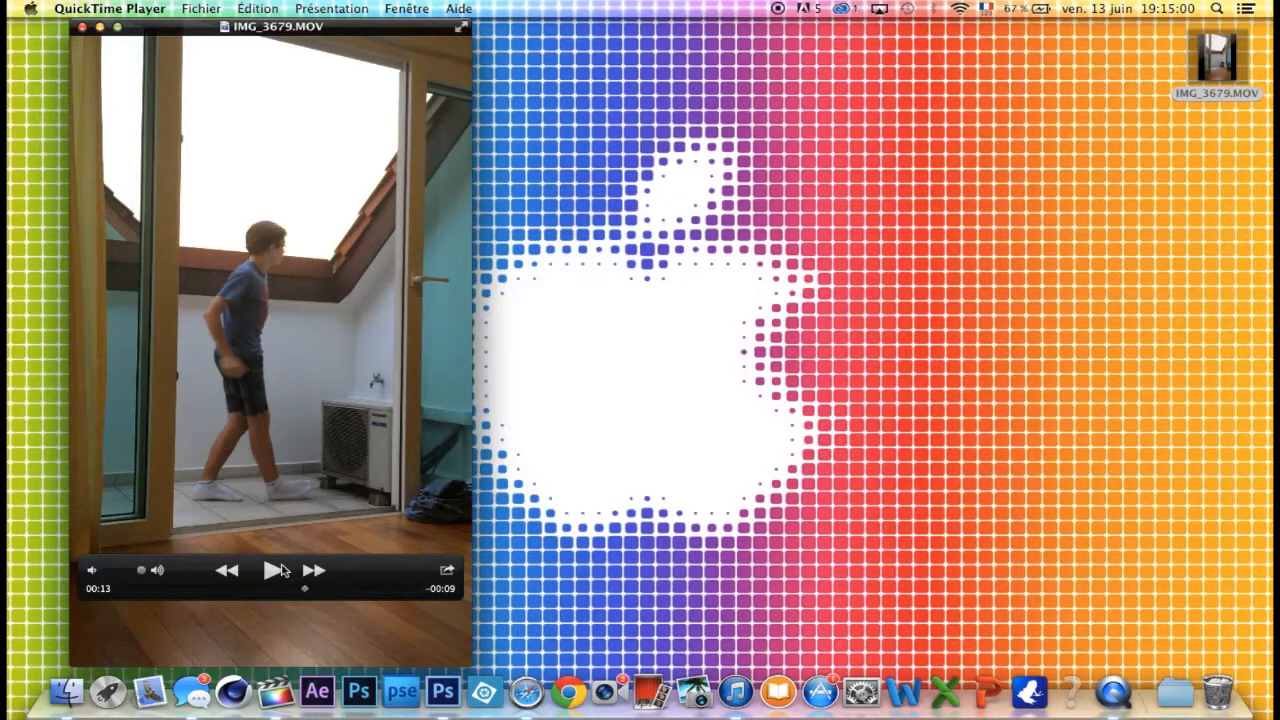
pyautogui.click(83, 28)
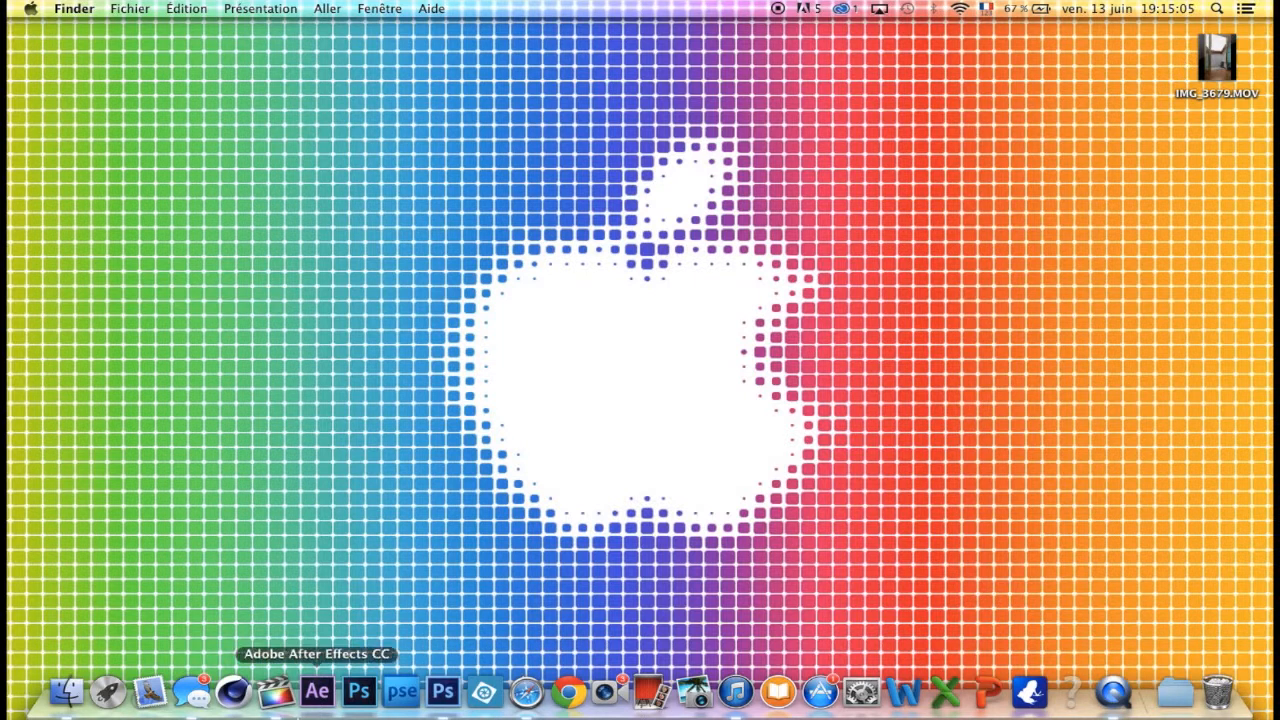
# Step: Switch to Final Cut Pro and add IMG_3679.MOV to the empty timeline, accepting 1080p HD, 1920x1080 and 30p as video properties
pyautogui.click(274, 700)
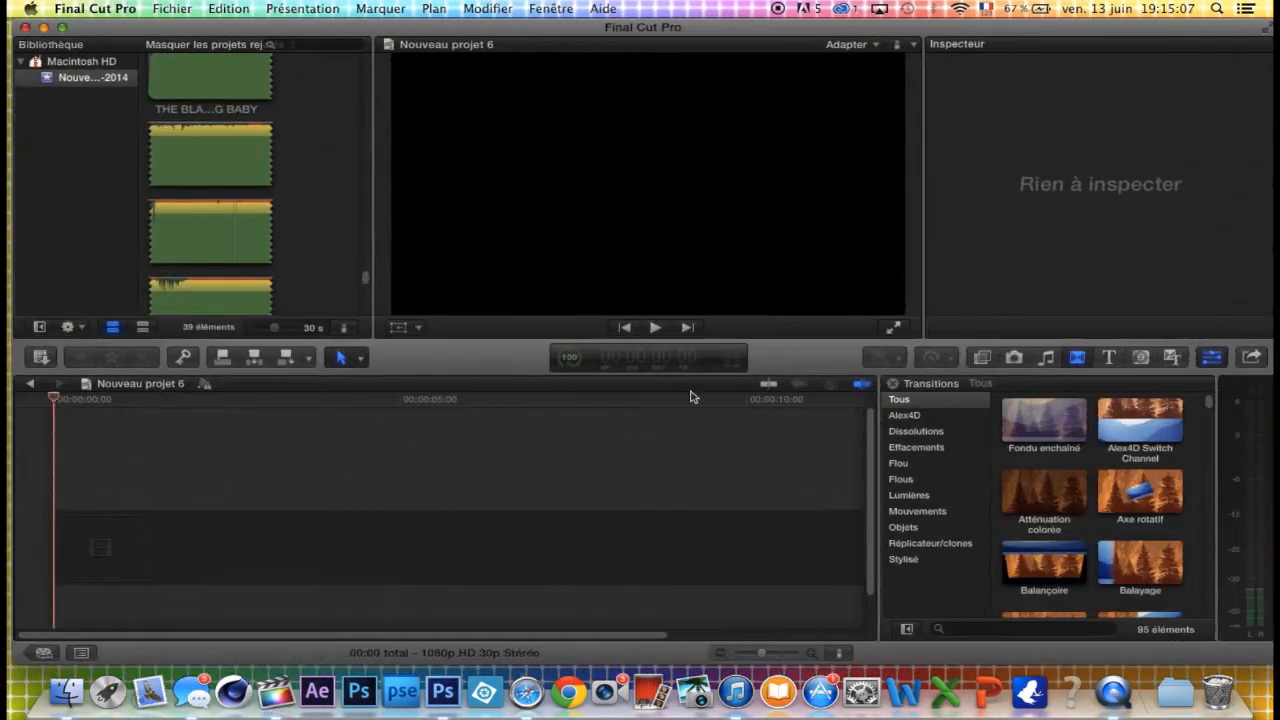
pyautogui.moveTo(701, 29); pyautogui.dragTo(582, 28)
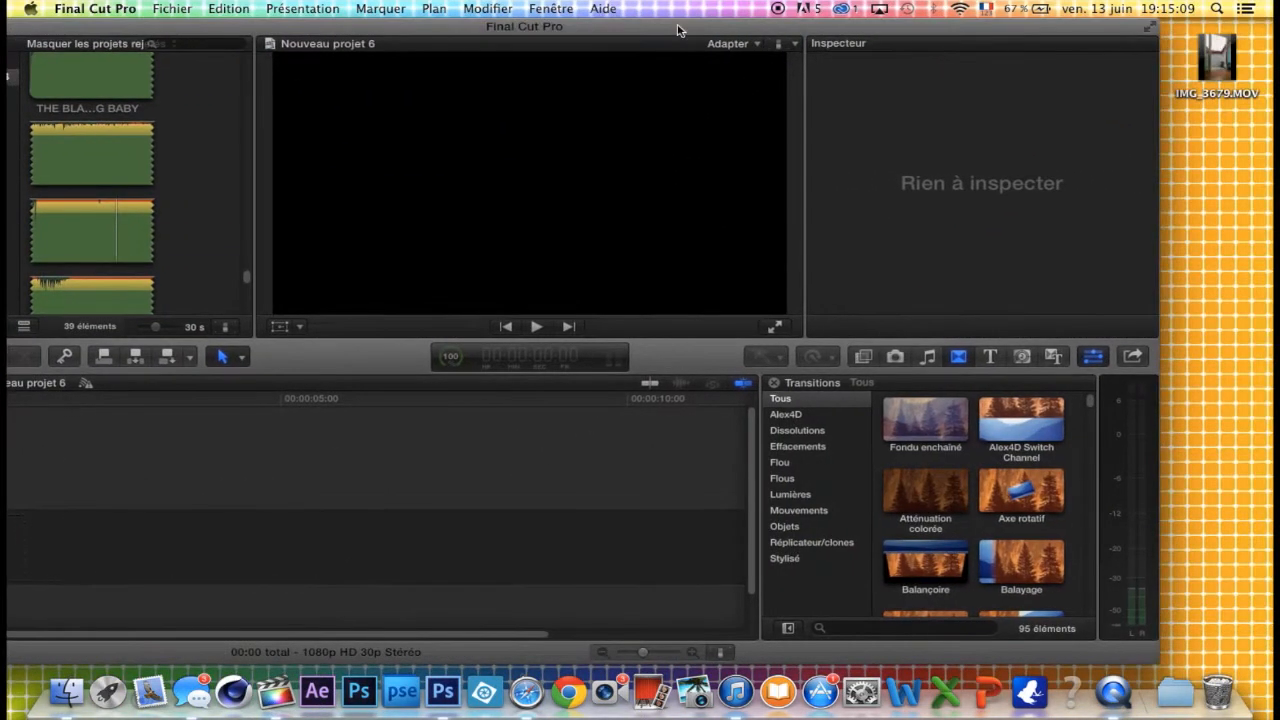
pyautogui.moveTo(1217, 62); pyautogui.dragTo(191, 540)
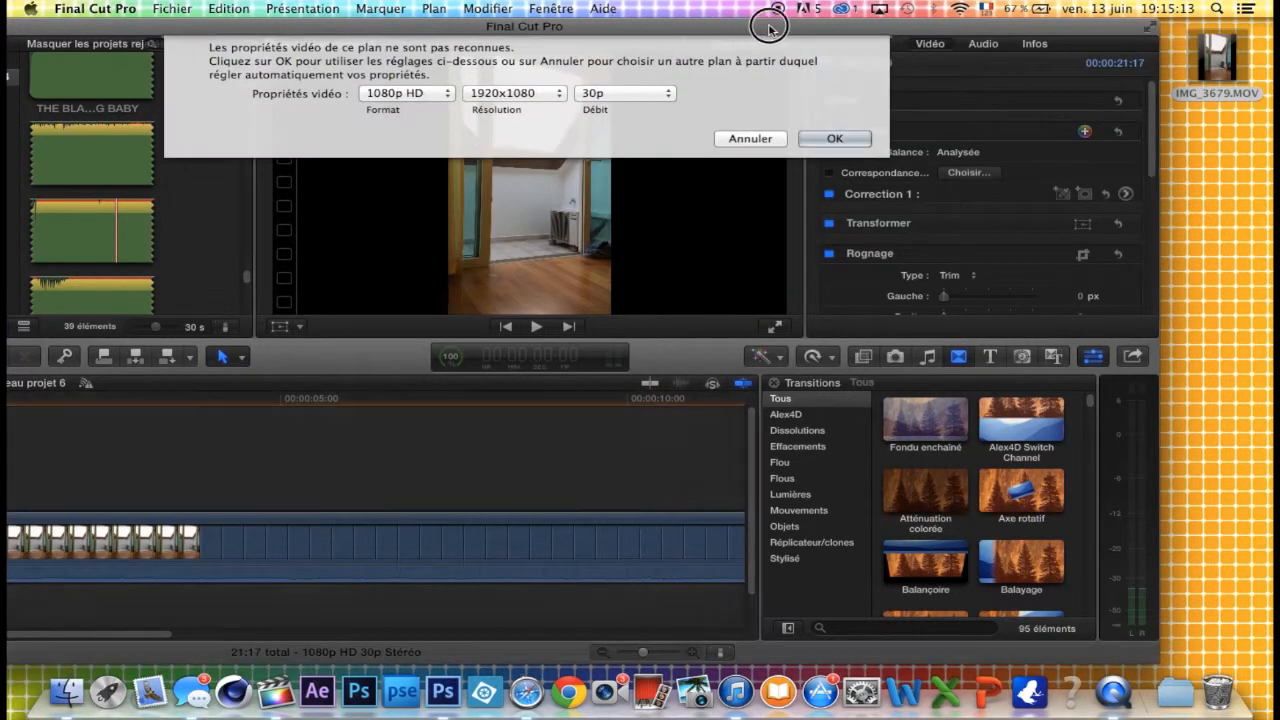
pyautogui.click(866, 137)
pyautogui.doubleClick(824, 26)
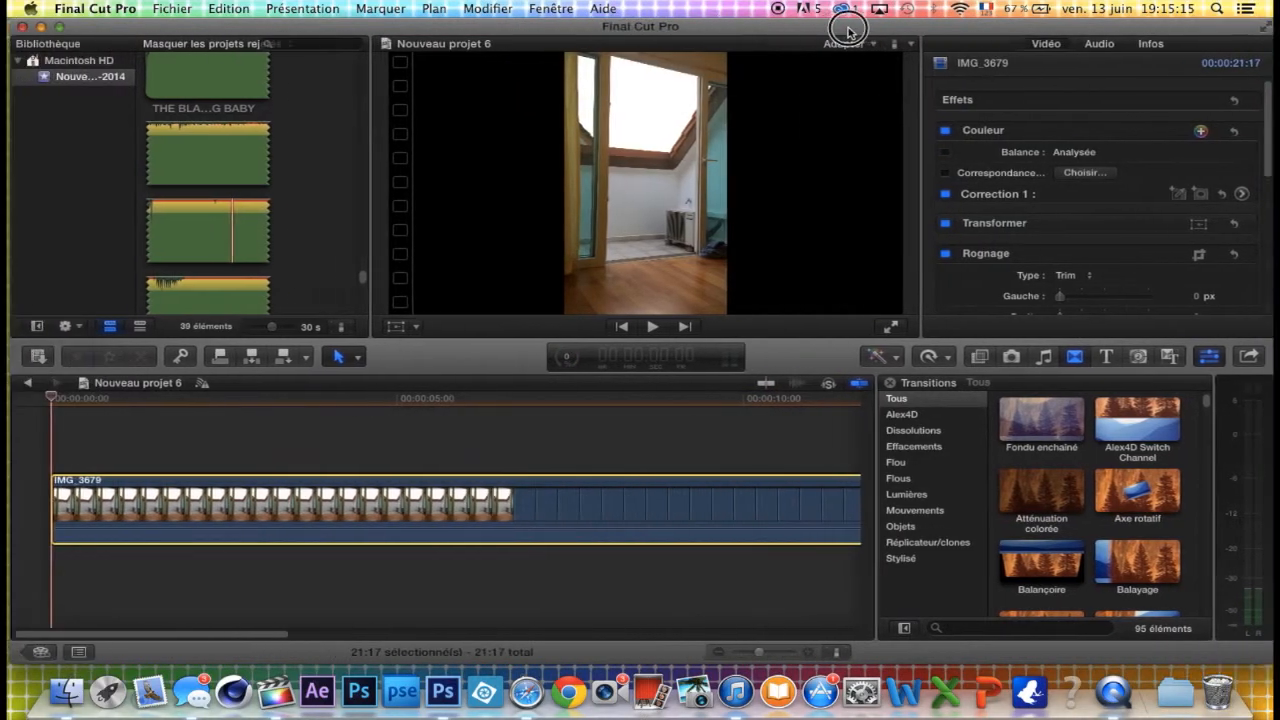
# Step: Place the playhead at 8:21 in the IMG_3679 clip, before the person enters the shot
pyautogui.click(110, 460)
pyautogui.click(743, 652)
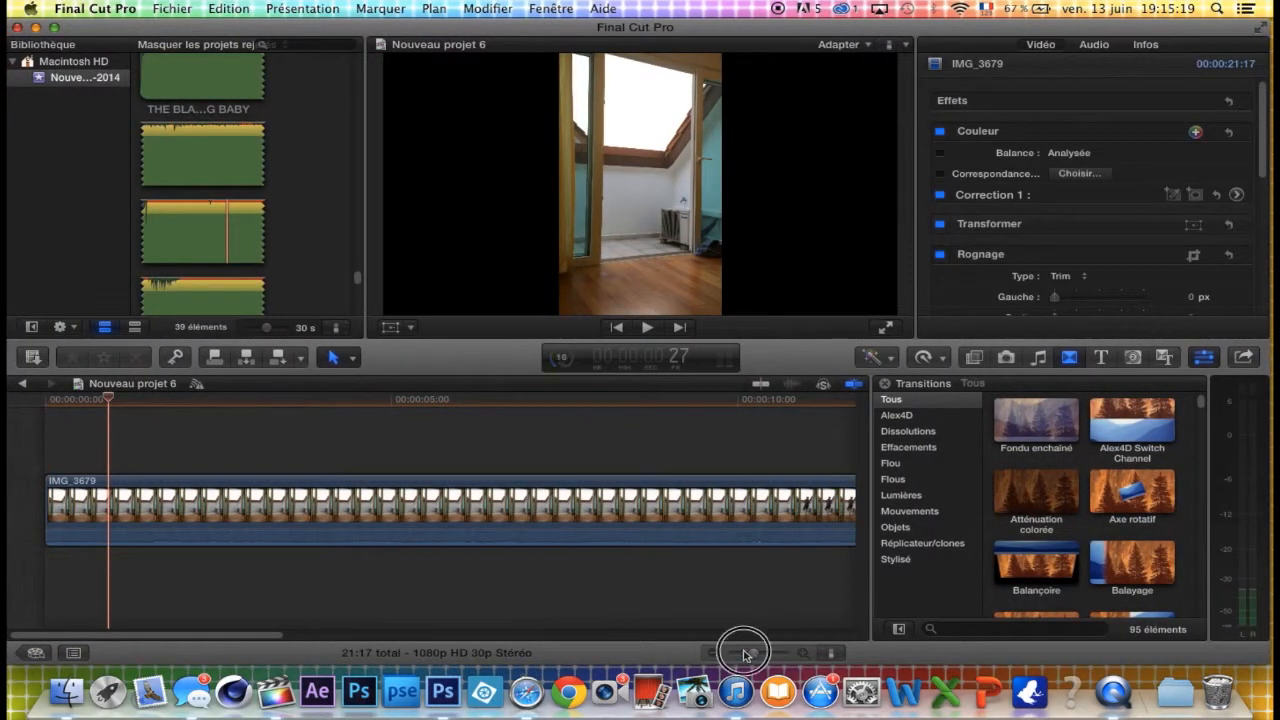
pyautogui.moveTo(58, 398); pyautogui.dragTo(162, 406)
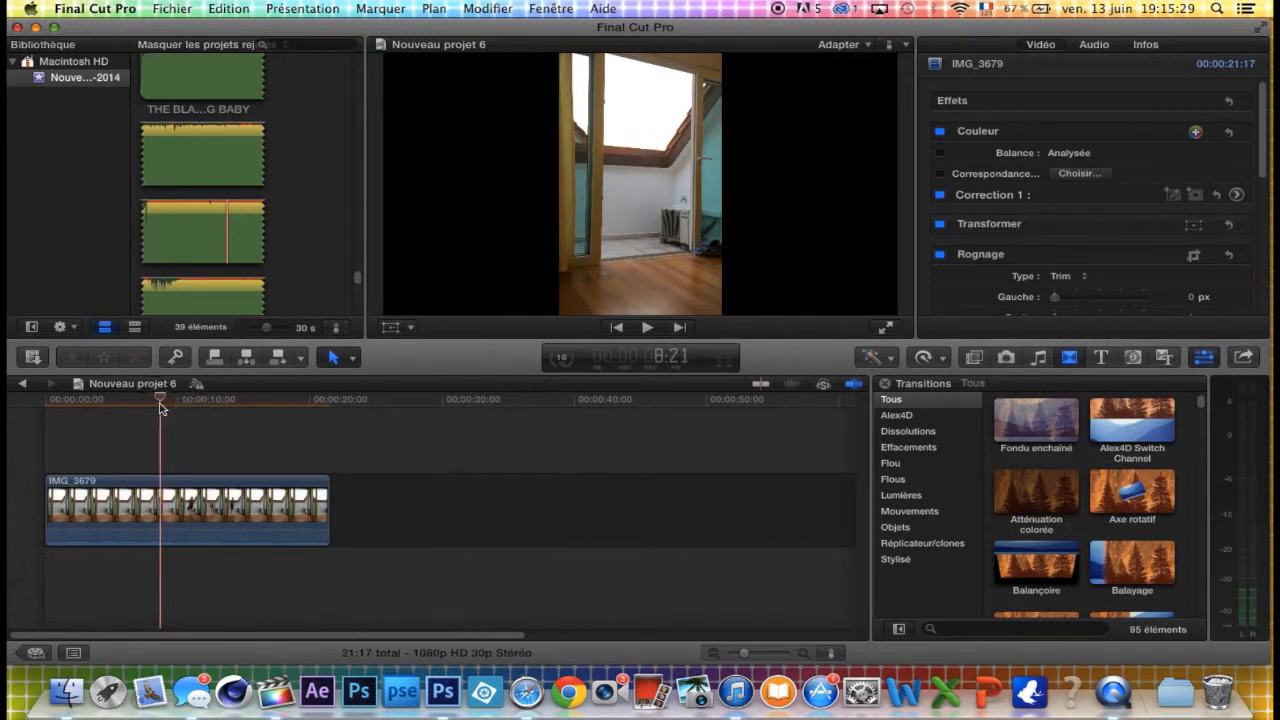
# Step: Try splitting the selected IMG_3679 clip directly at the playhead, then undo the split
pyautogui.click(146, 492)
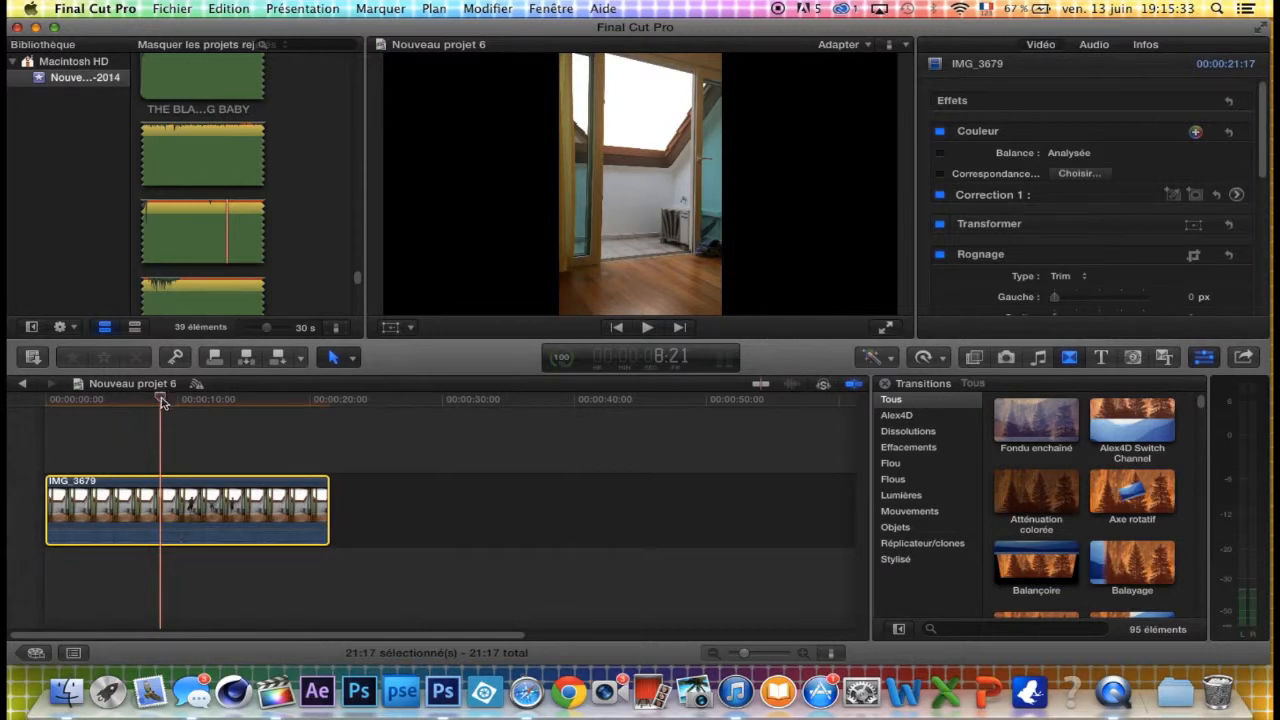
pyautogui.press('super+b')
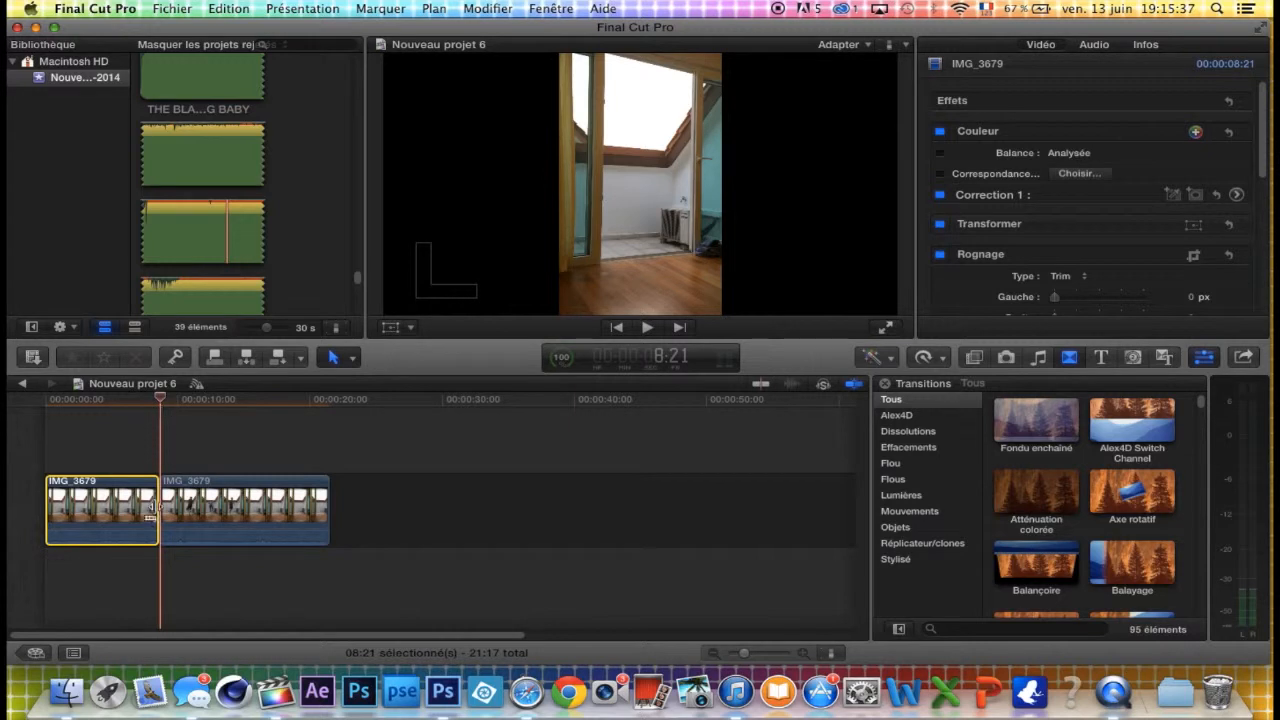
pyautogui.press('super+z')
# Step: Cut the IMG_3679 clip at the 8:21 playhead position with the Lame de rasoir tool
pyautogui.click(352, 360)
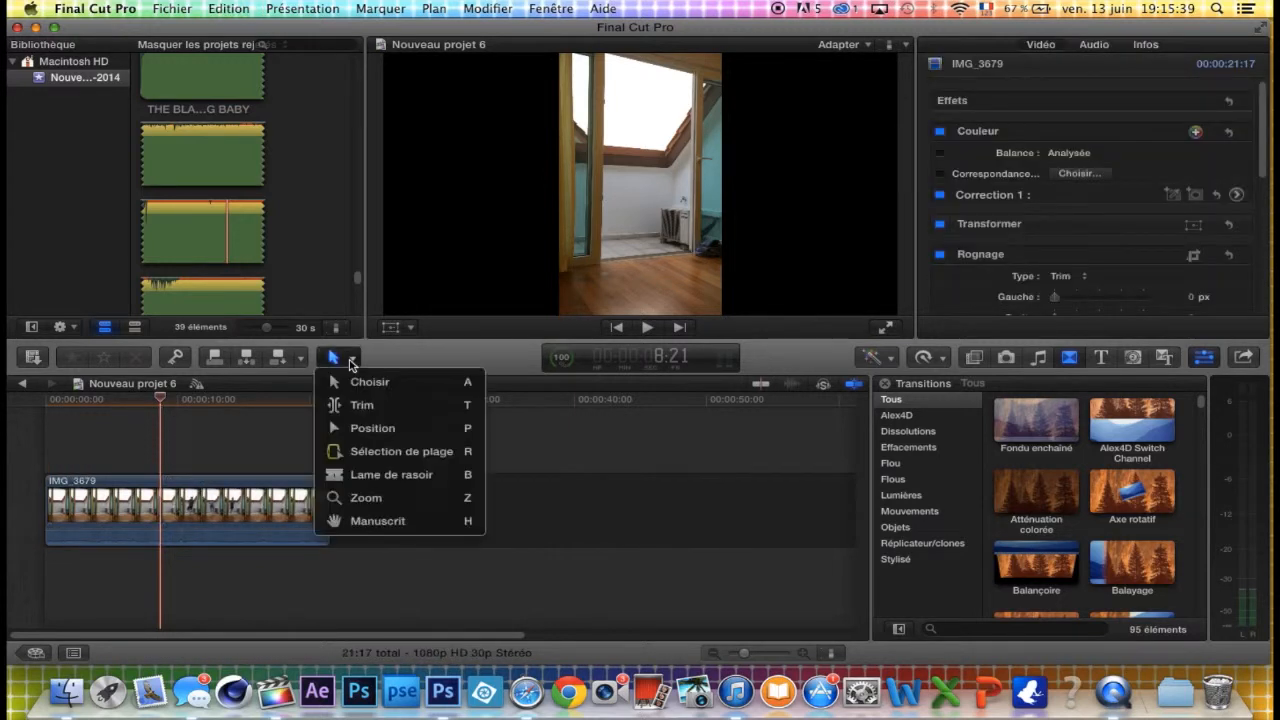
pyautogui.click(392, 475)
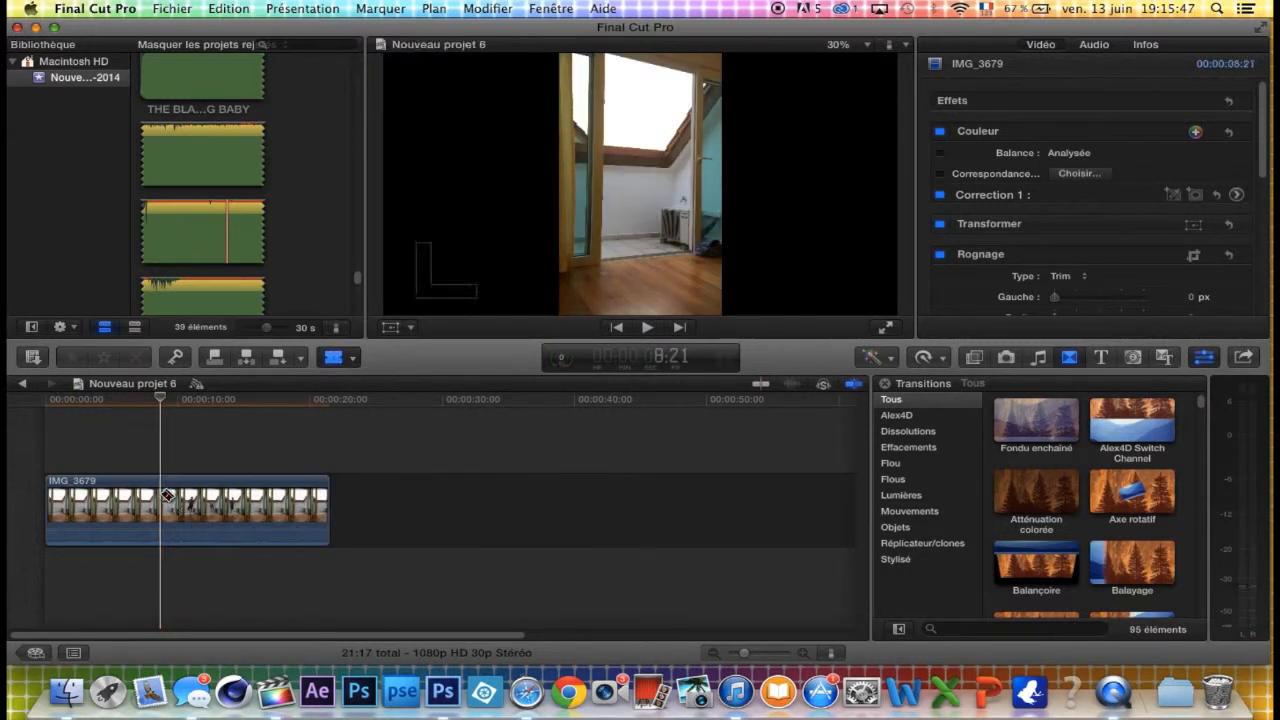
pyautogui.click(162, 497)
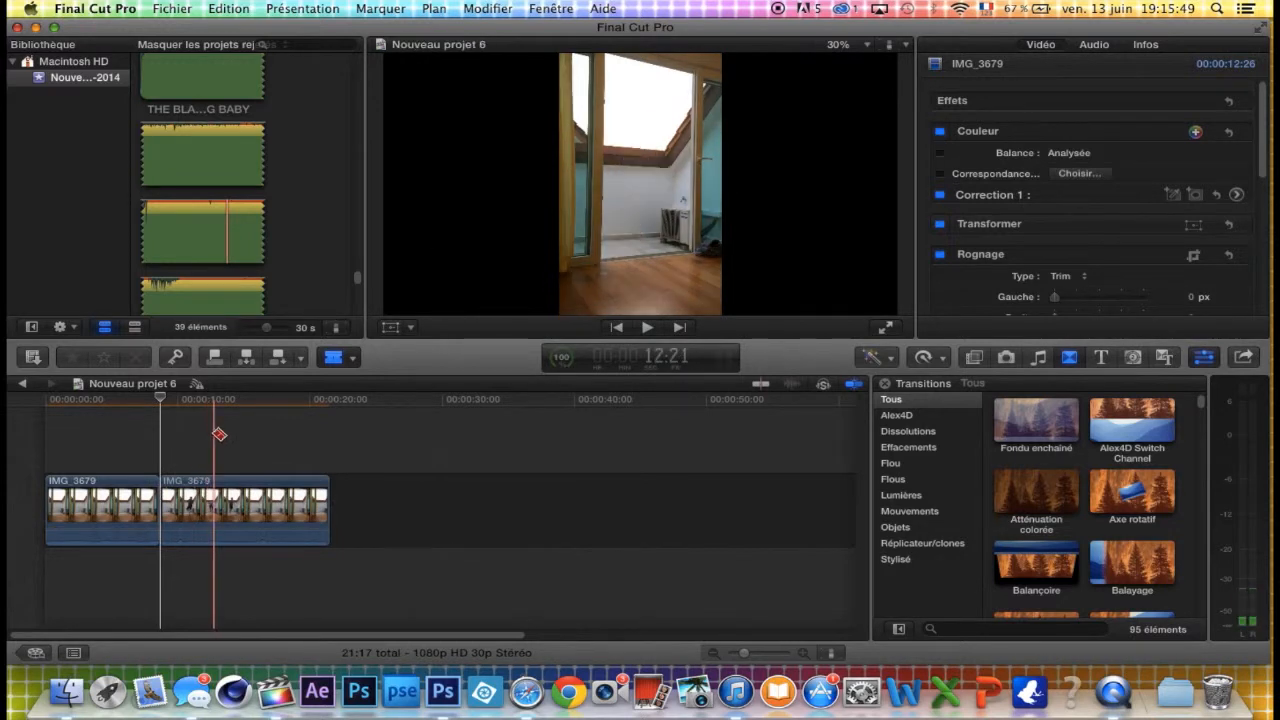
# Step: Return to the Choisir tool and delete the first segment, before the cut
pyautogui.click(354, 359)
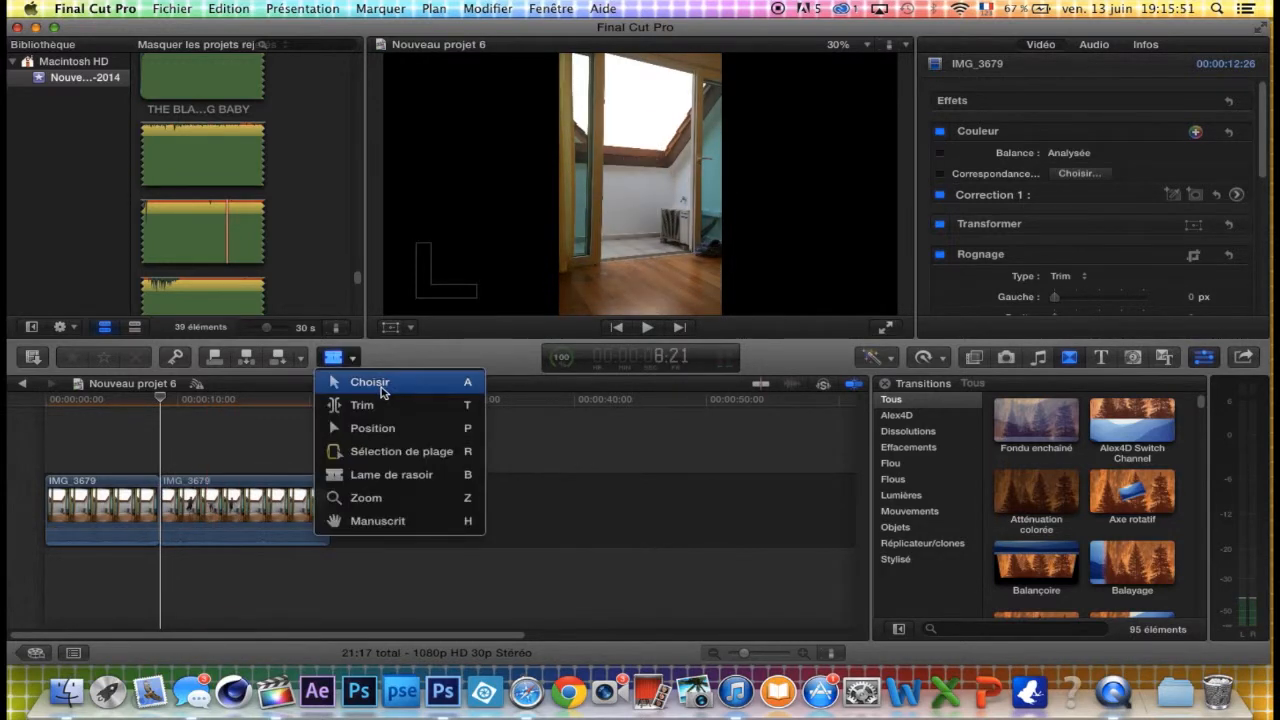
pyautogui.click(385, 386)
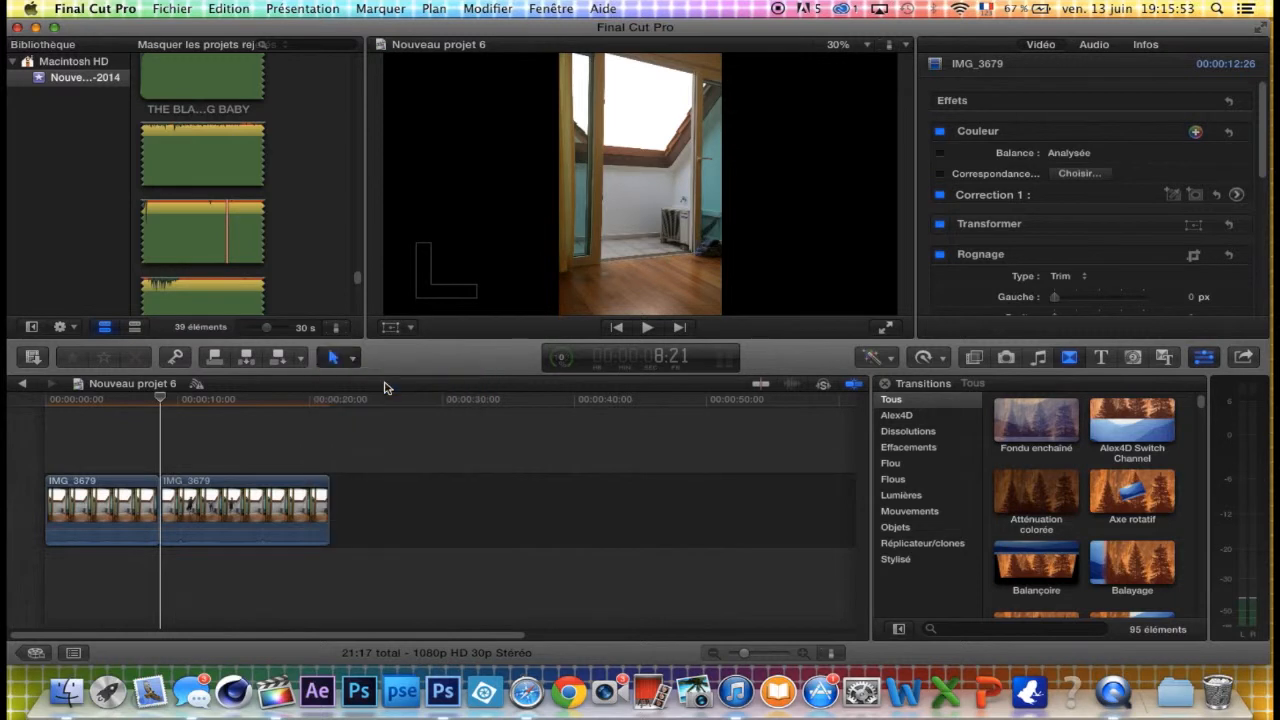
pyautogui.click(104, 516)
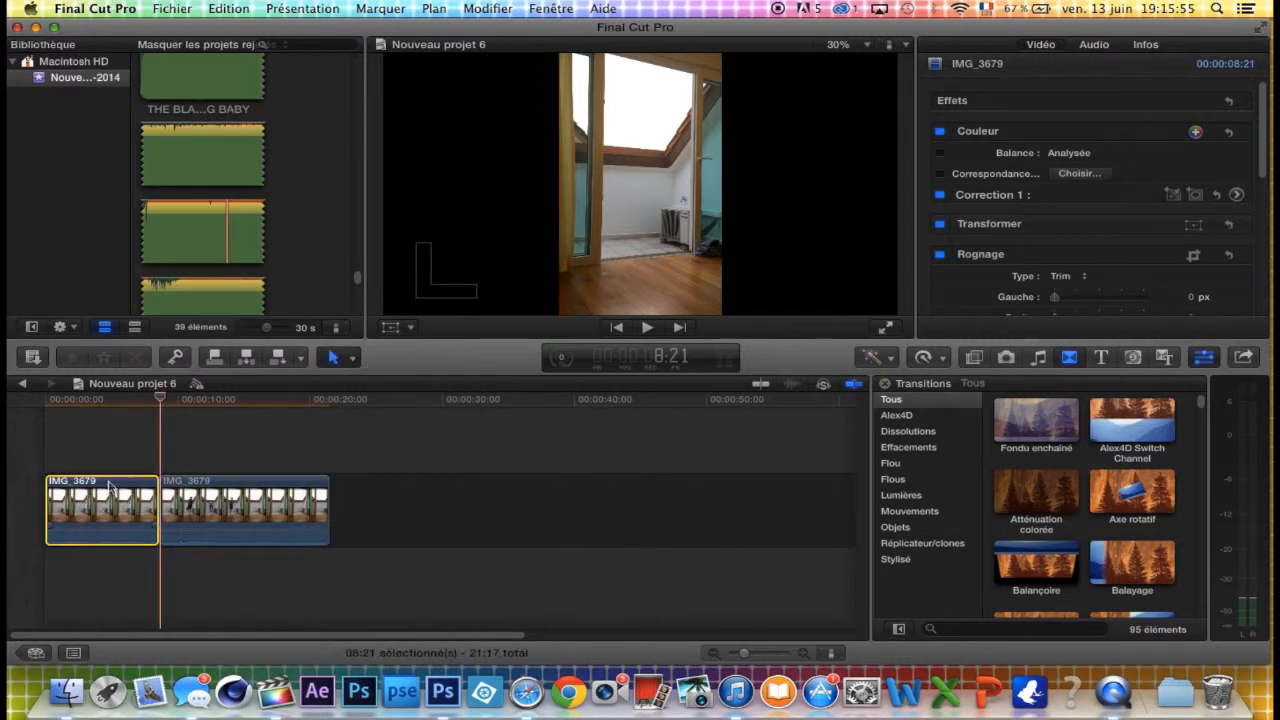
pyautogui.press('Delete')
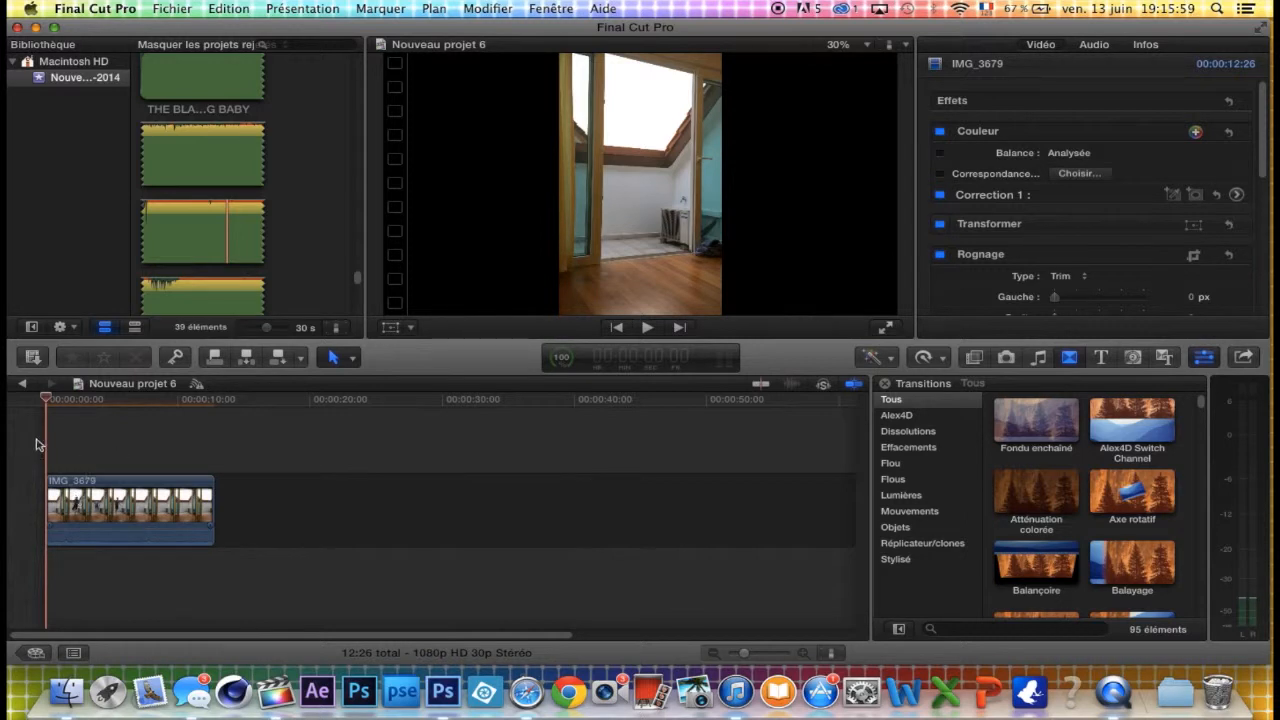
# Step: Play and step through the remaining clip to the mid-jump frame at 3:01, and split the clip there
pyautogui.click(76, 490)
pyautogui.press('space')
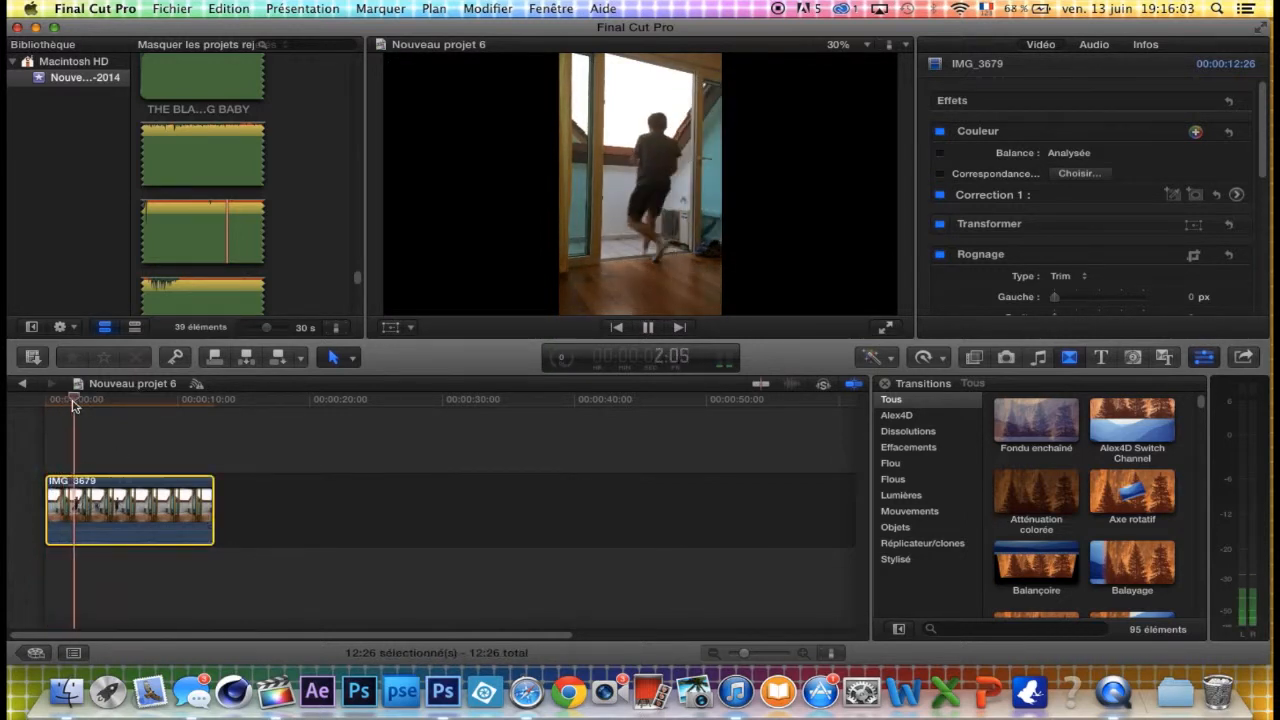
pyautogui.moveTo(402, 403); pyautogui.dragTo(399, 403)
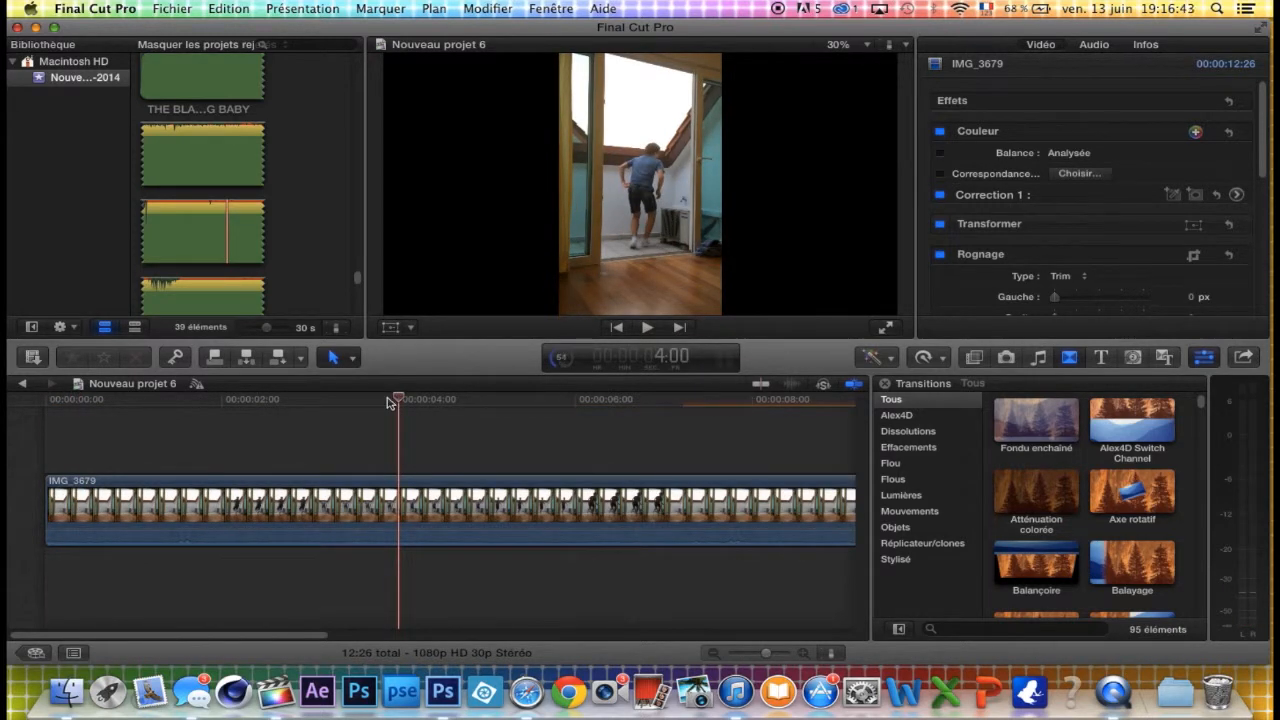
pyautogui.press('Left')
pyautogui.press('Left')
pyautogui.press('Left')
pyautogui.press('Left')
pyautogui.press('Left')
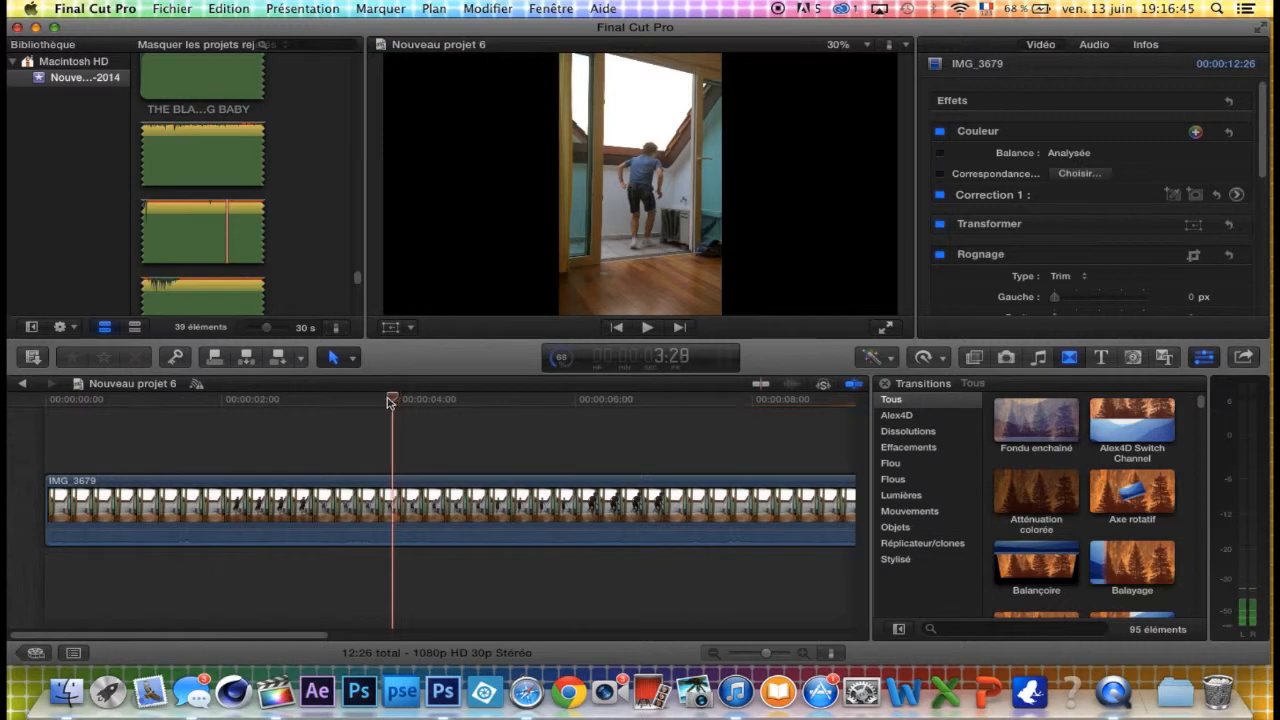
pyautogui.press('Left')
pyautogui.press('Left')
pyautogui.press('Left')
pyautogui.press('Left')
pyautogui.press('Left')
pyautogui.press('Left')
pyautogui.press('Left')
pyautogui.press('Left')
pyautogui.press('Left')
pyautogui.press('Left')
pyautogui.press('Left')
pyautogui.press('Left')
pyautogui.press('Left')
pyautogui.press('Left')
pyautogui.press('Left')
pyautogui.press('Left')
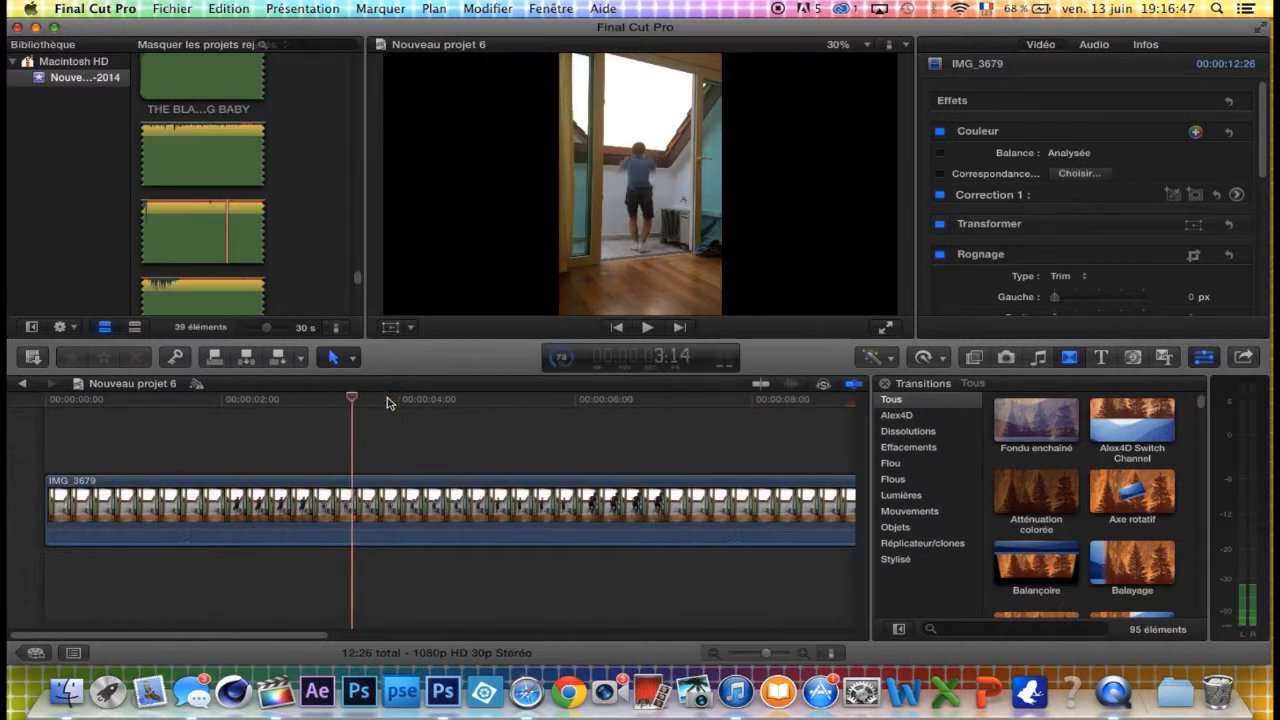
pyautogui.press('Left')
pyautogui.press('Left')
pyautogui.press('Left')
pyautogui.press('Left')
pyautogui.press('Left')
pyautogui.press('Left')
pyautogui.press('Left')
pyautogui.press('Left')
pyautogui.press('Left')
pyautogui.press('Left')
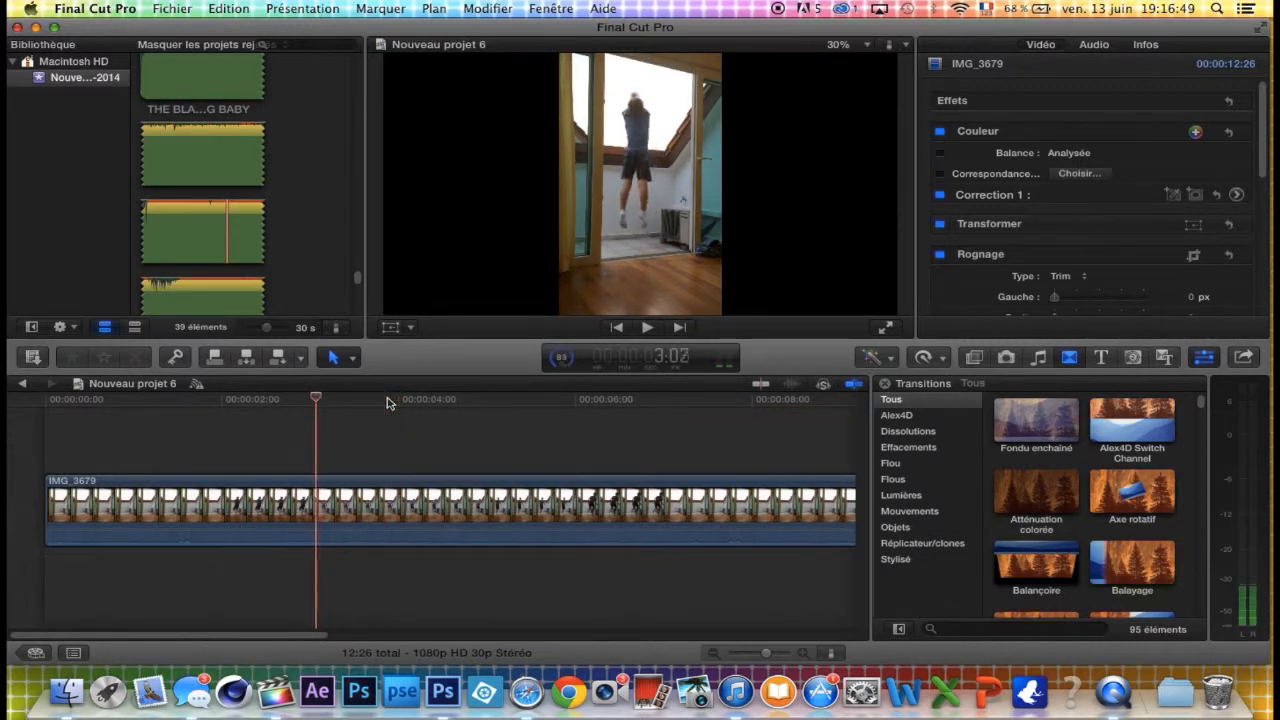
pyautogui.press('Left')
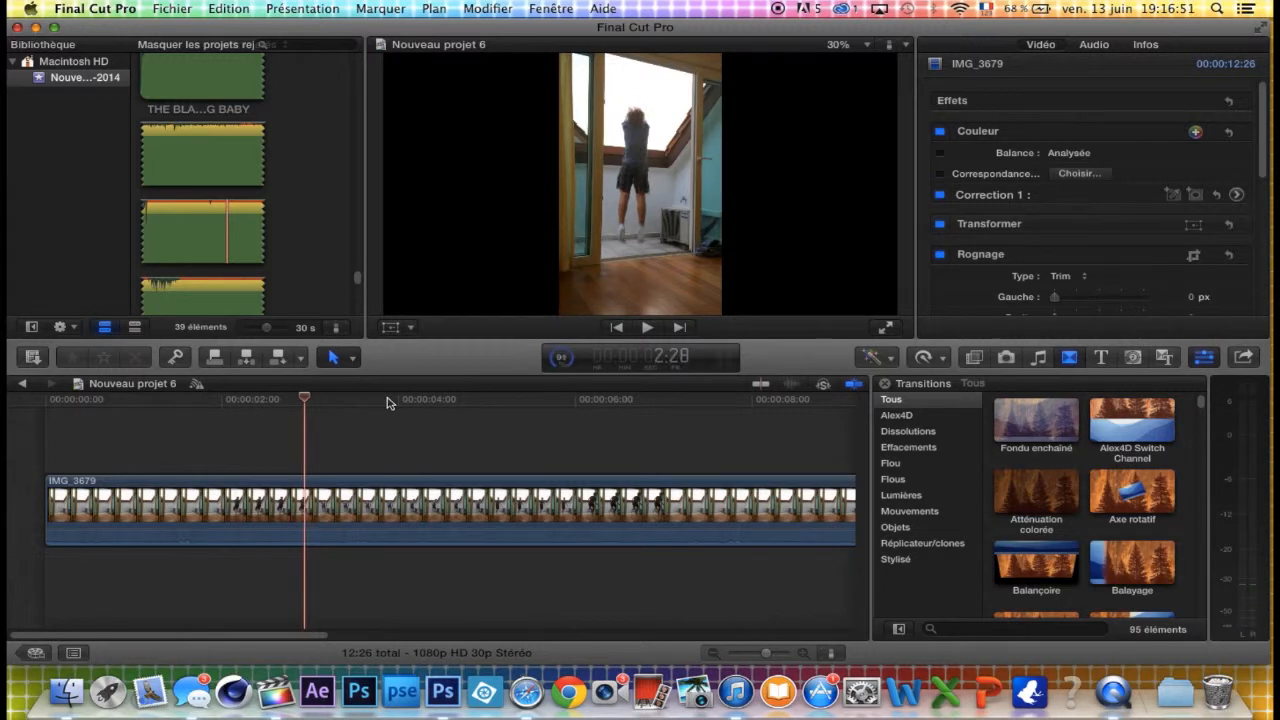
pyautogui.press('Right')
pyautogui.press('Right')
pyautogui.press('Right')
pyautogui.press('Right')
pyautogui.press('Right')
pyautogui.press('Right')
pyautogui.press('Right')
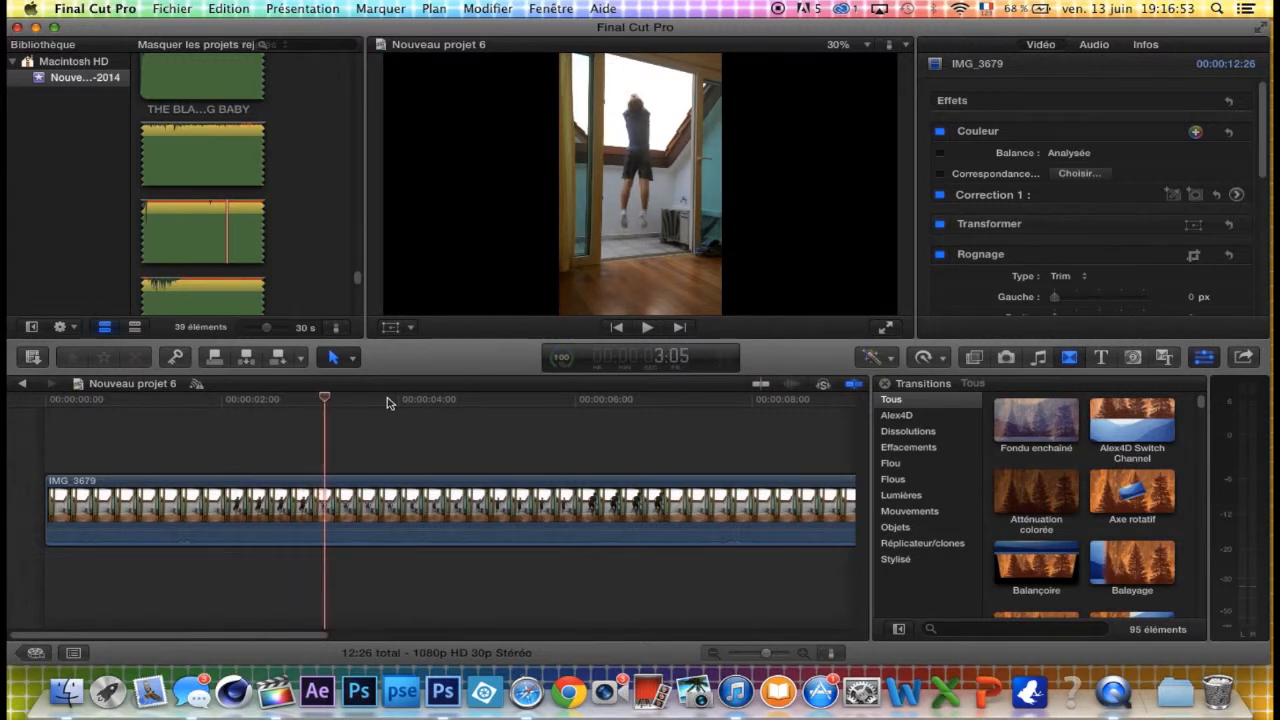
pyautogui.press('Right')
pyautogui.press('Right')
pyautogui.press('Right')
pyautogui.press('Left')
pyautogui.press('Left')
pyautogui.press('Left')
pyautogui.press('Left')
pyautogui.press('Left')
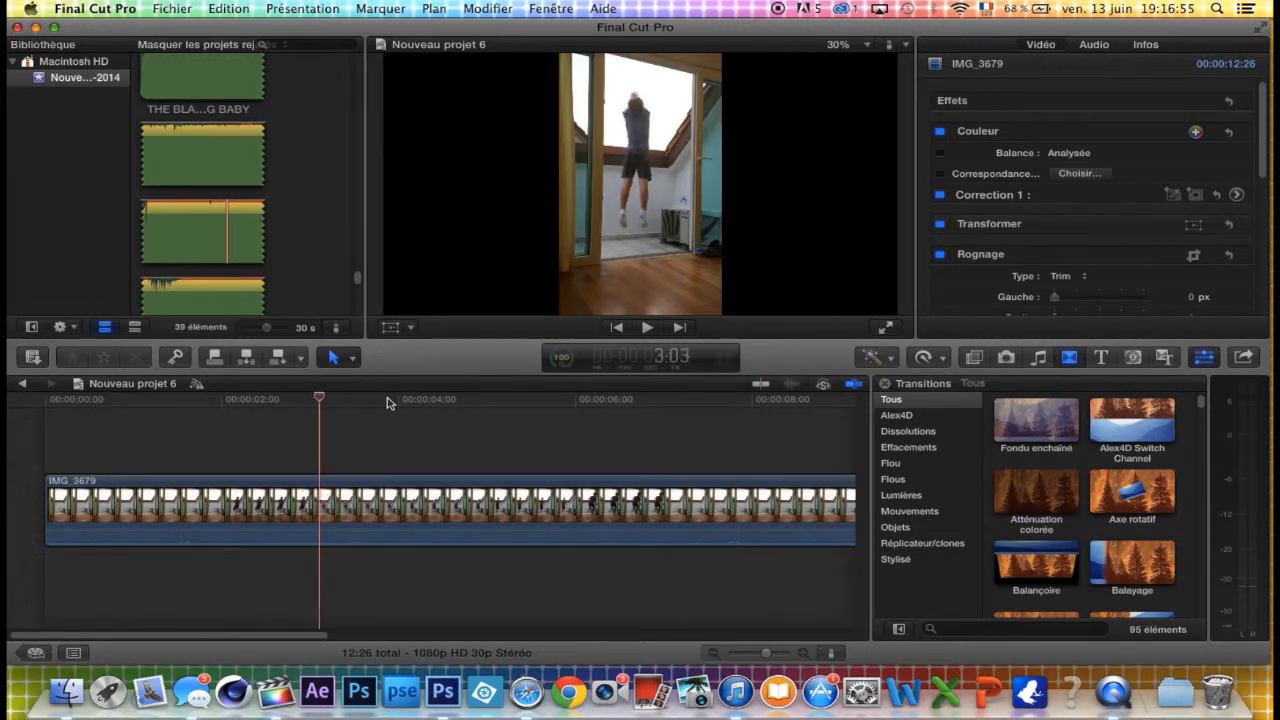
pyautogui.press('Right')
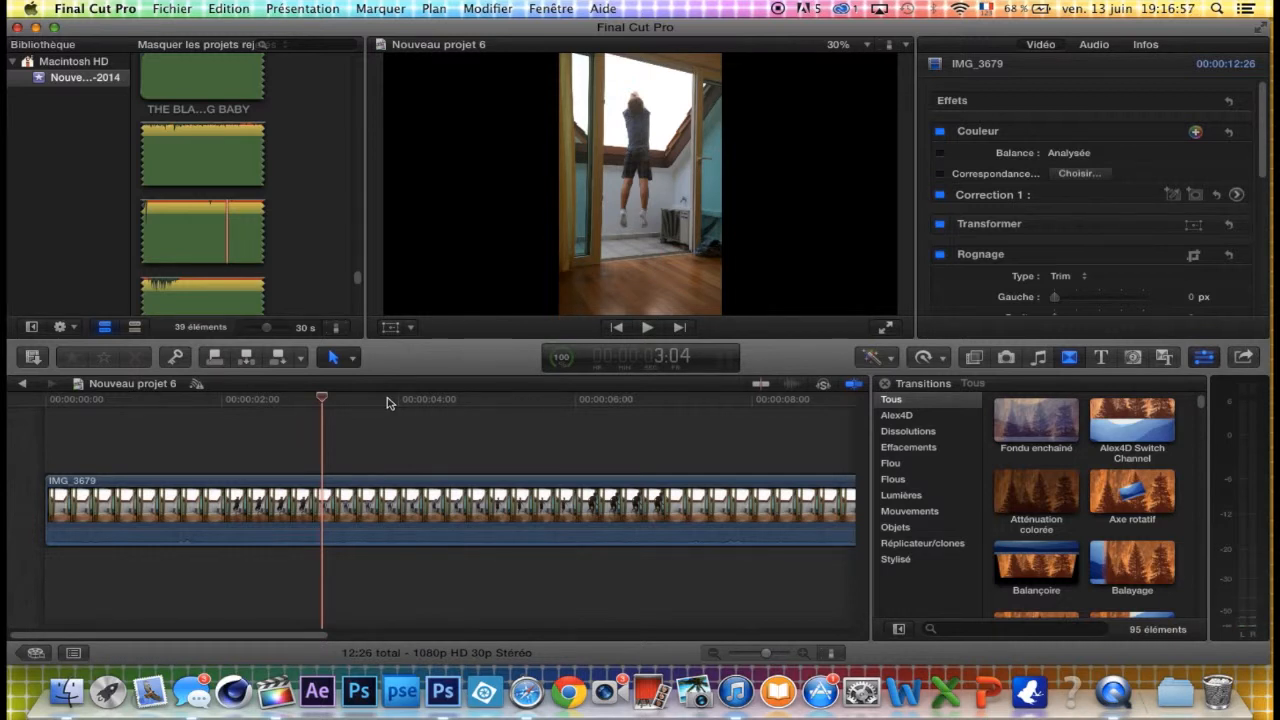
pyautogui.press('Left')
pyautogui.press('Left')
pyautogui.press('Left')
pyautogui.press('Left')
pyautogui.press('Left')
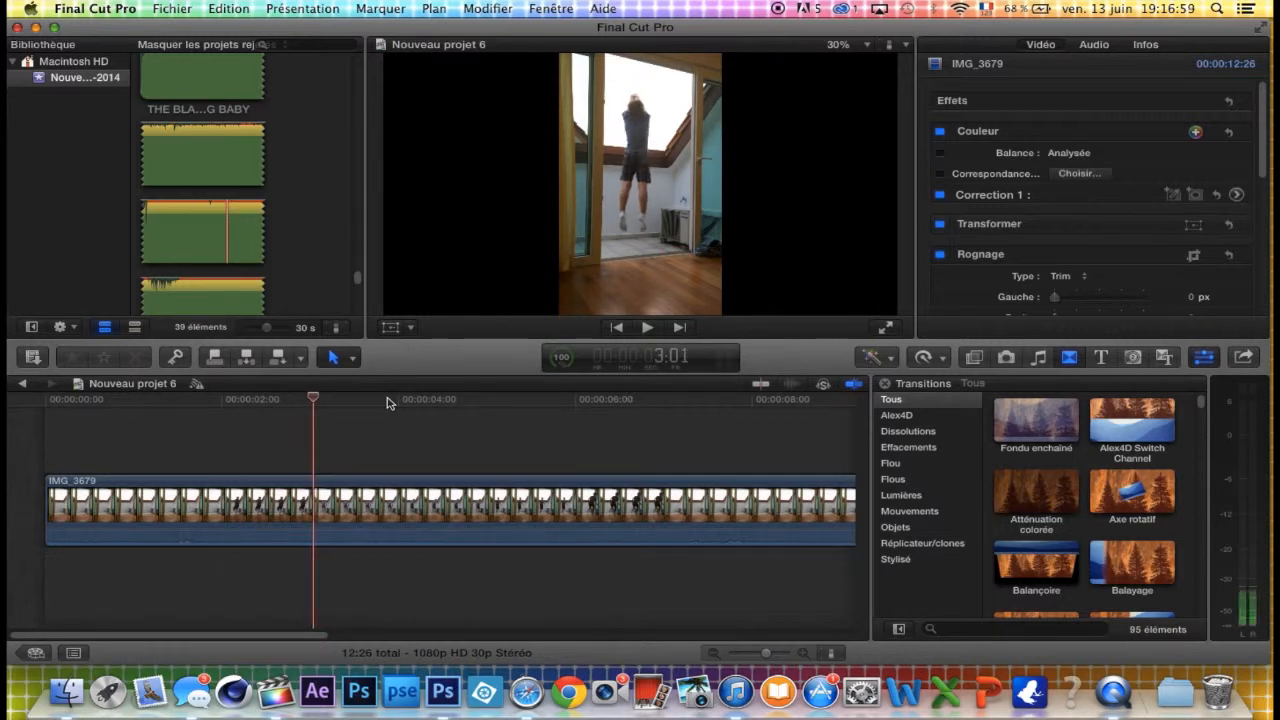
pyautogui.press('Right')
pyautogui.press('Right')
pyautogui.press('Right')
pyautogui.press('Right')
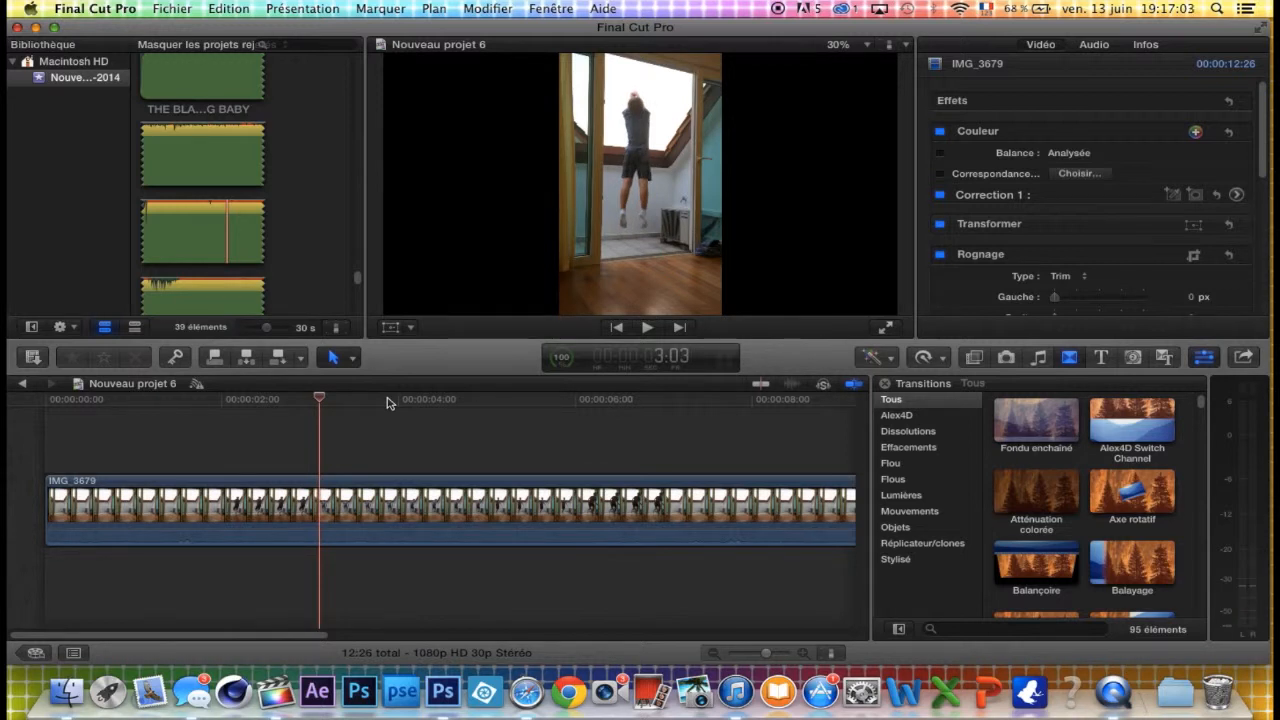
pyautogui.press('Left')
pyautogui.press('Left')
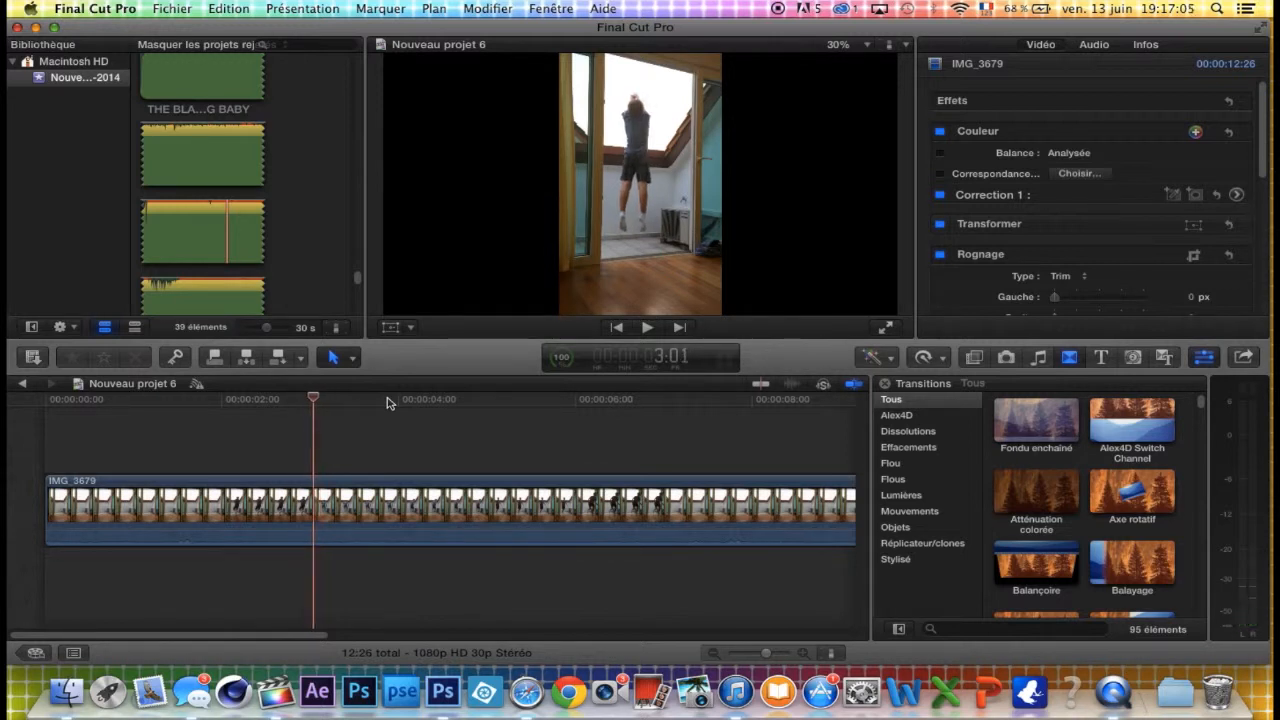
pyautogui.press('super+b')
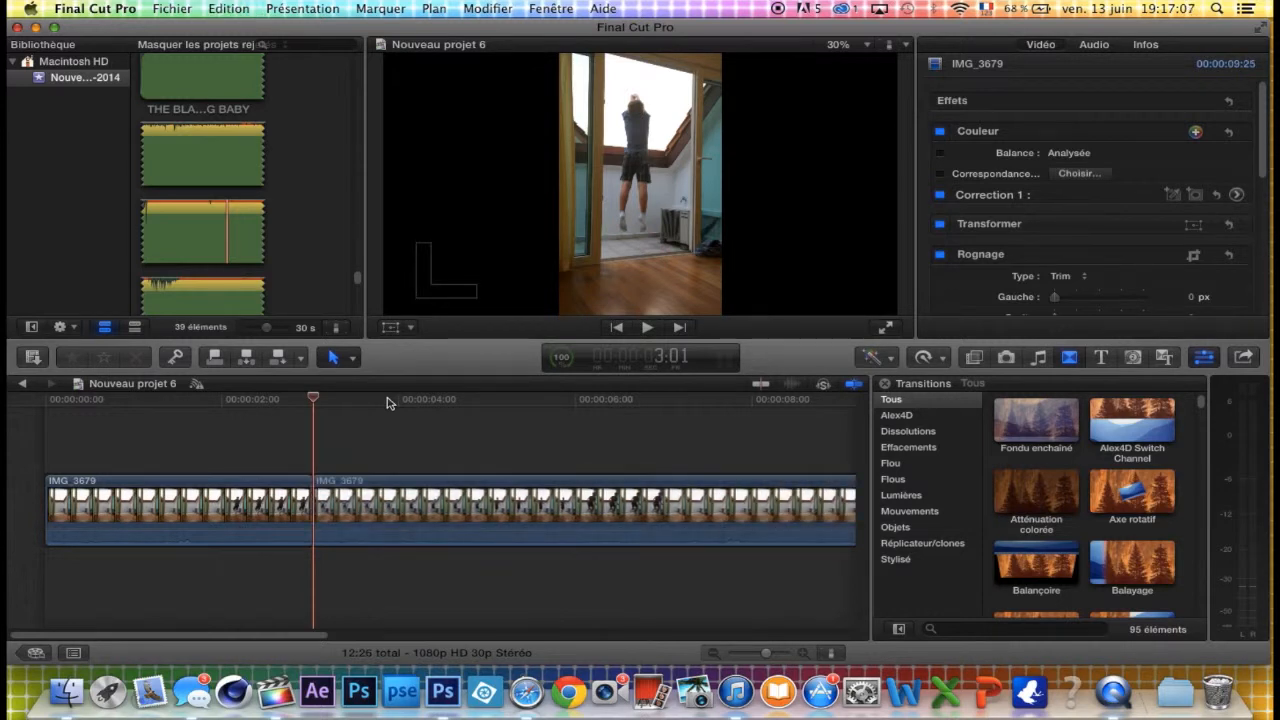
# Step: Split the second IMG_3679 segment at 8:23 and delete the portion between the two cuts
pyautogui.hscroll(10, 448, 426)
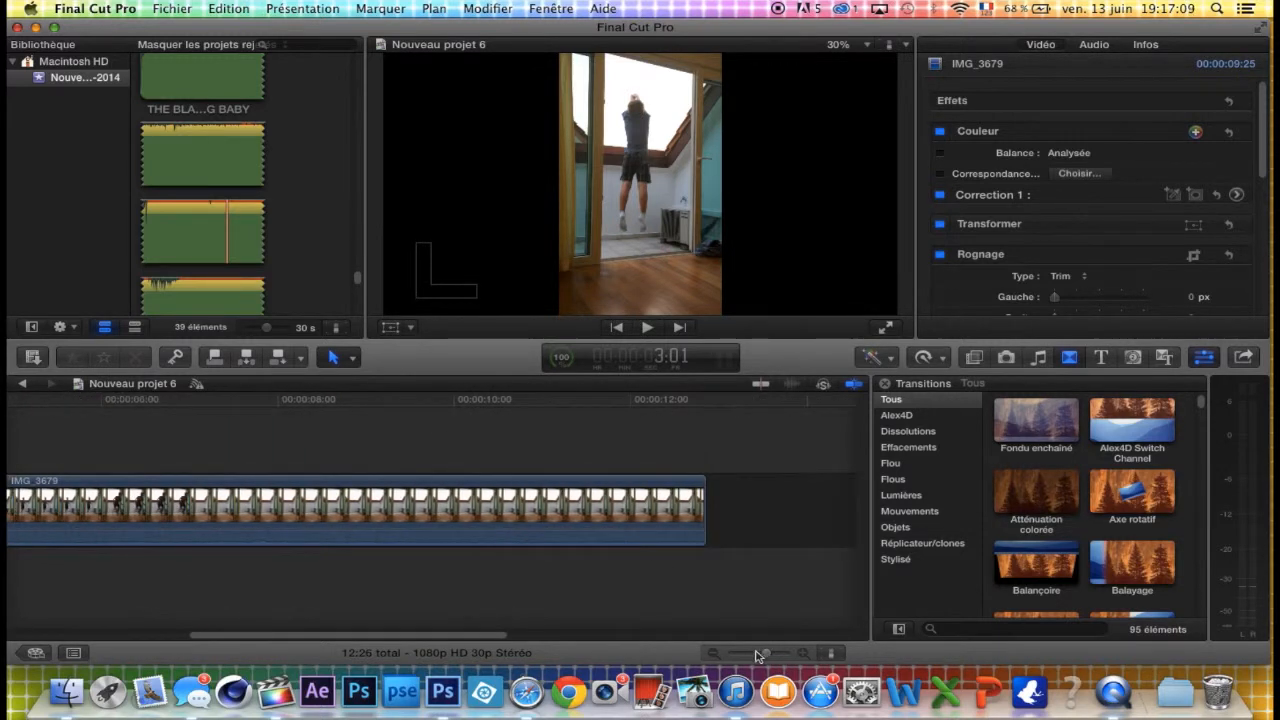
pyautogui.moveTo(758, 655); pyautogui.dragTo(754, 655)
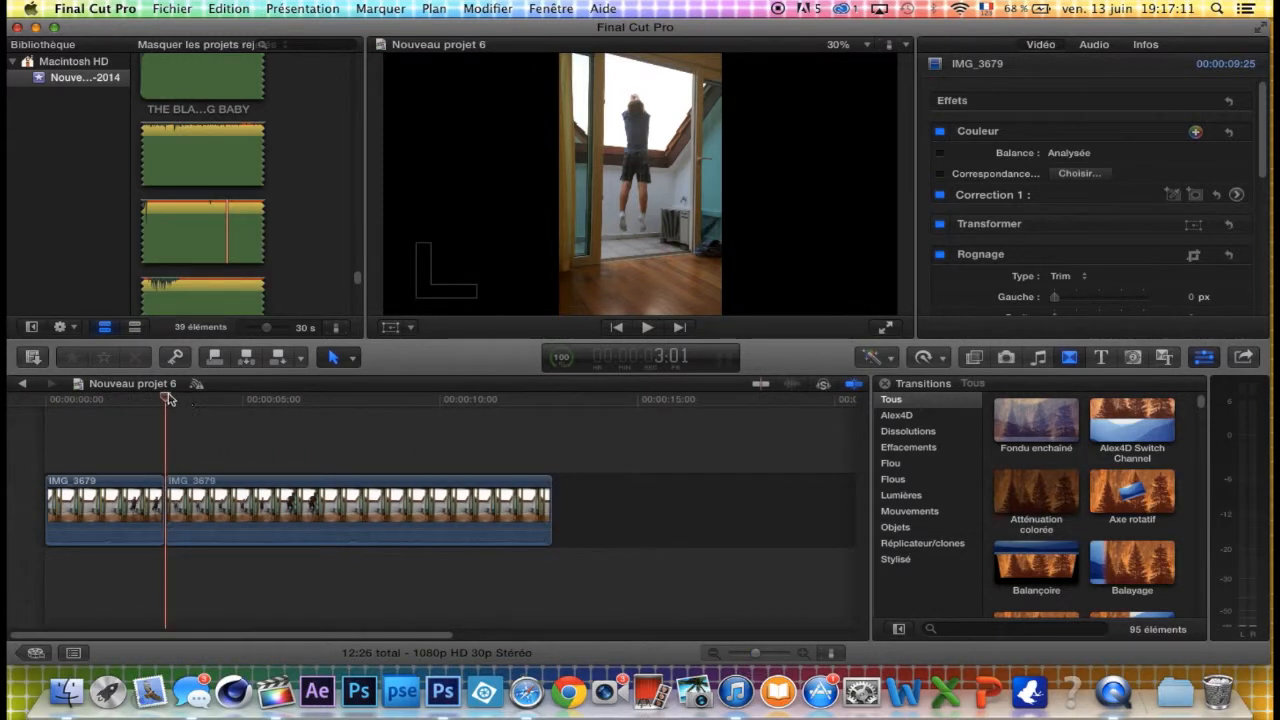
pyautogui.moveTo(168, 398); pyautogui.dragTo(392, 408)
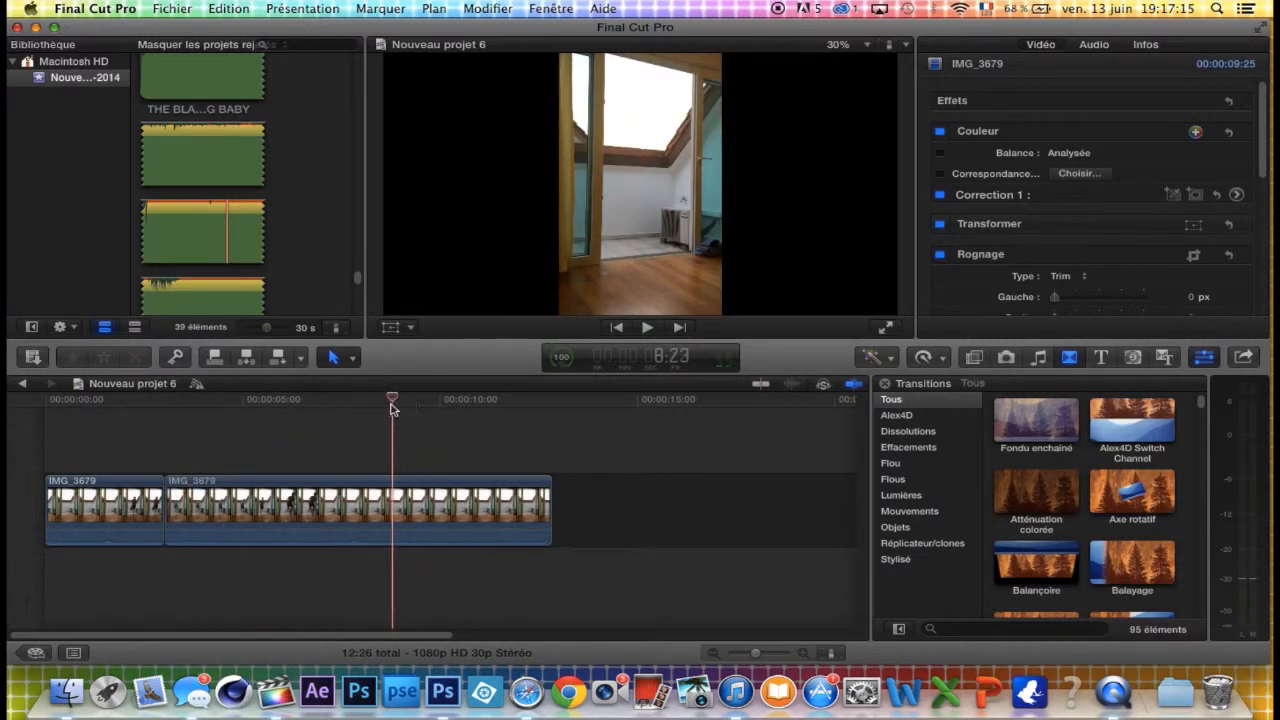
pyautogui.press('super+b')
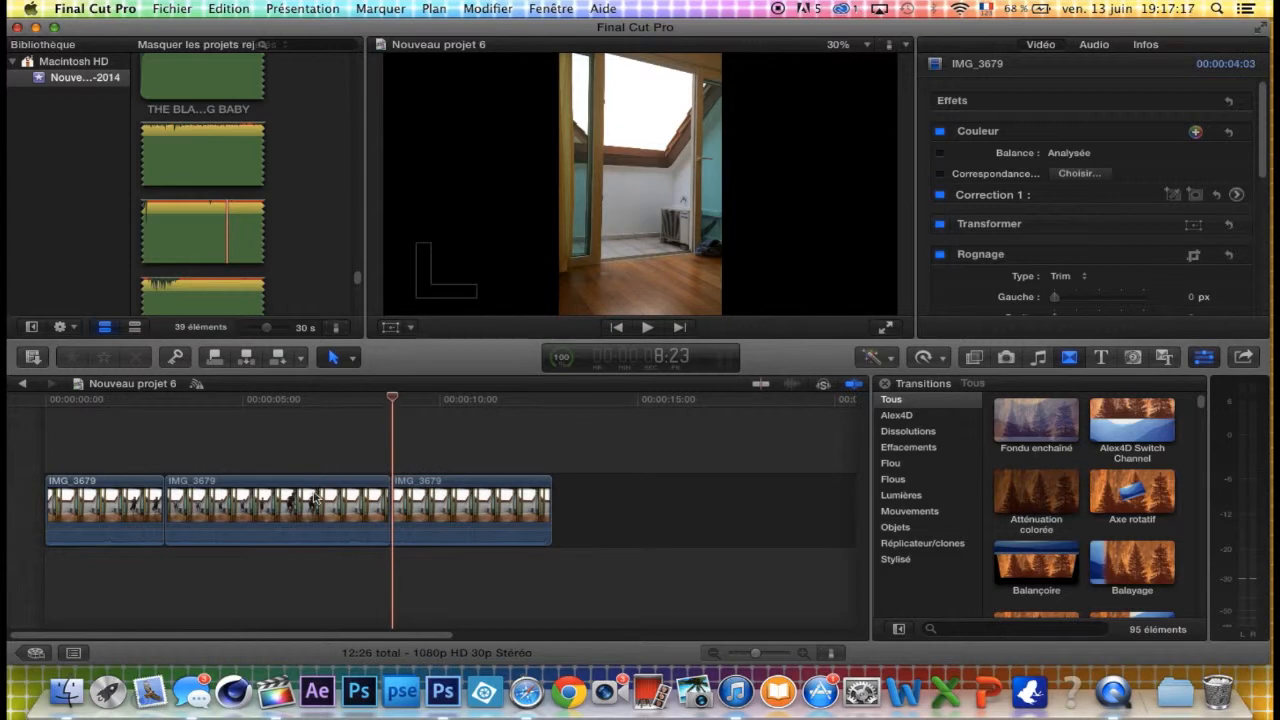
pyautogui.click(312, 500)
pyautogui.press('Up')
pyautogui.press('Delete')
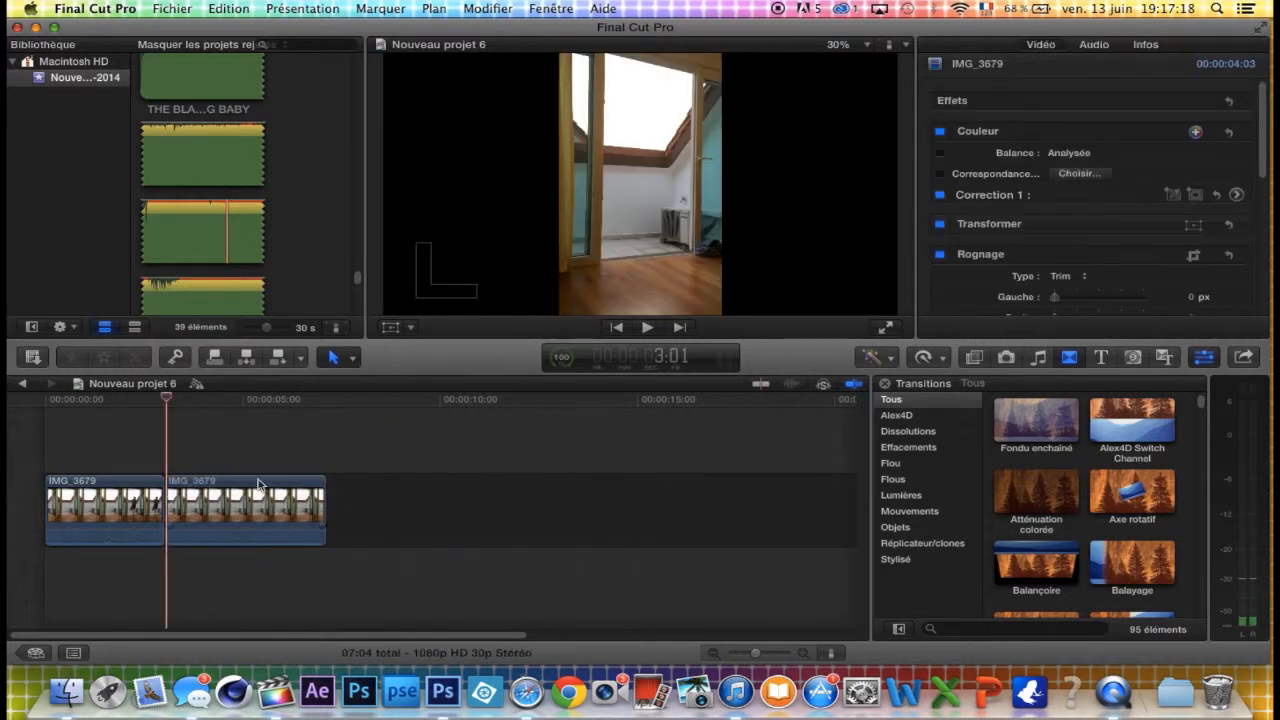
# Step: Split the remaining empty-room segment at 6:07 and delete the part after the cut
pyautogui.click(168, 400)
pyautogui.moveTo(167, 400); pyautogui.dragTo(292, 401)
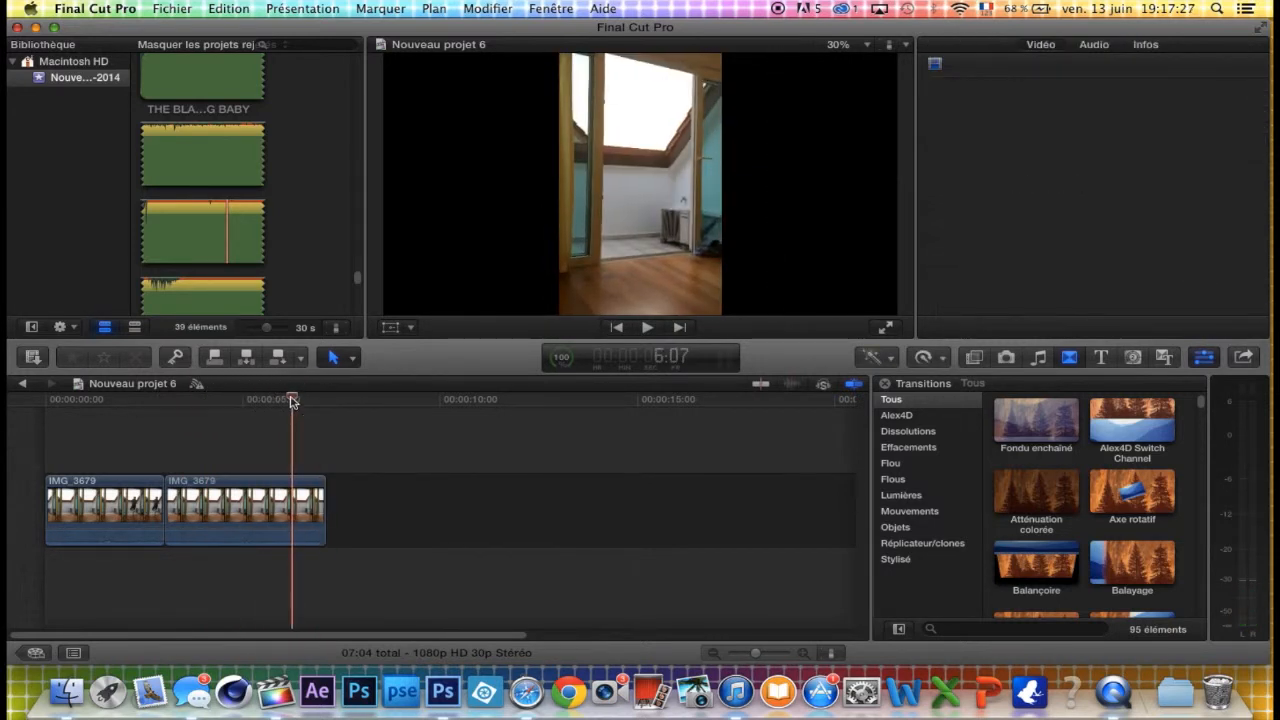
pyautogui.press('super+b')
pyautogui.click(311, 495)
pyautogui.press('Delete')
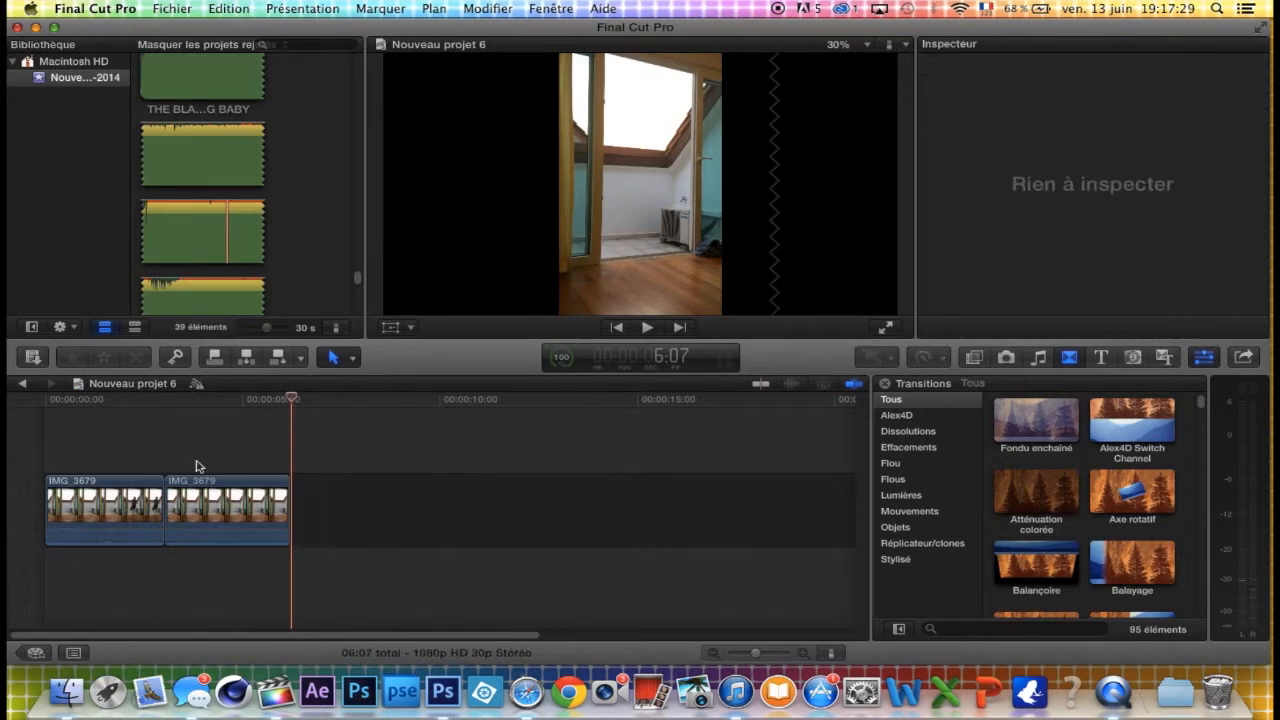
# Step: Review the frames around the cut and park the playhead at 3:00, on the last mid-jump frame
pyautogui.moveTo(40, 401); pyautogui.dragTo(160, 399)
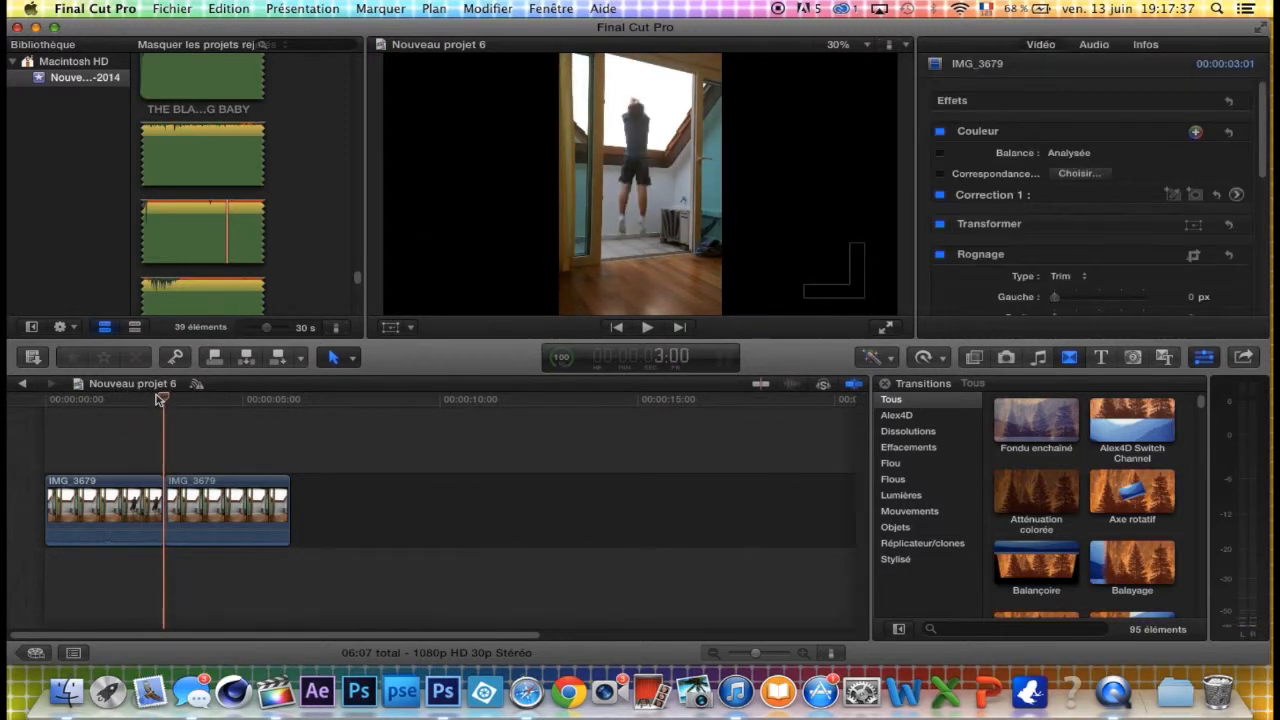
pyautogui.press('Right')
pyautogui.press('Right')
pyautogui.press('Right')
pyautogui.press('Right')
pyautogui.press('Right')
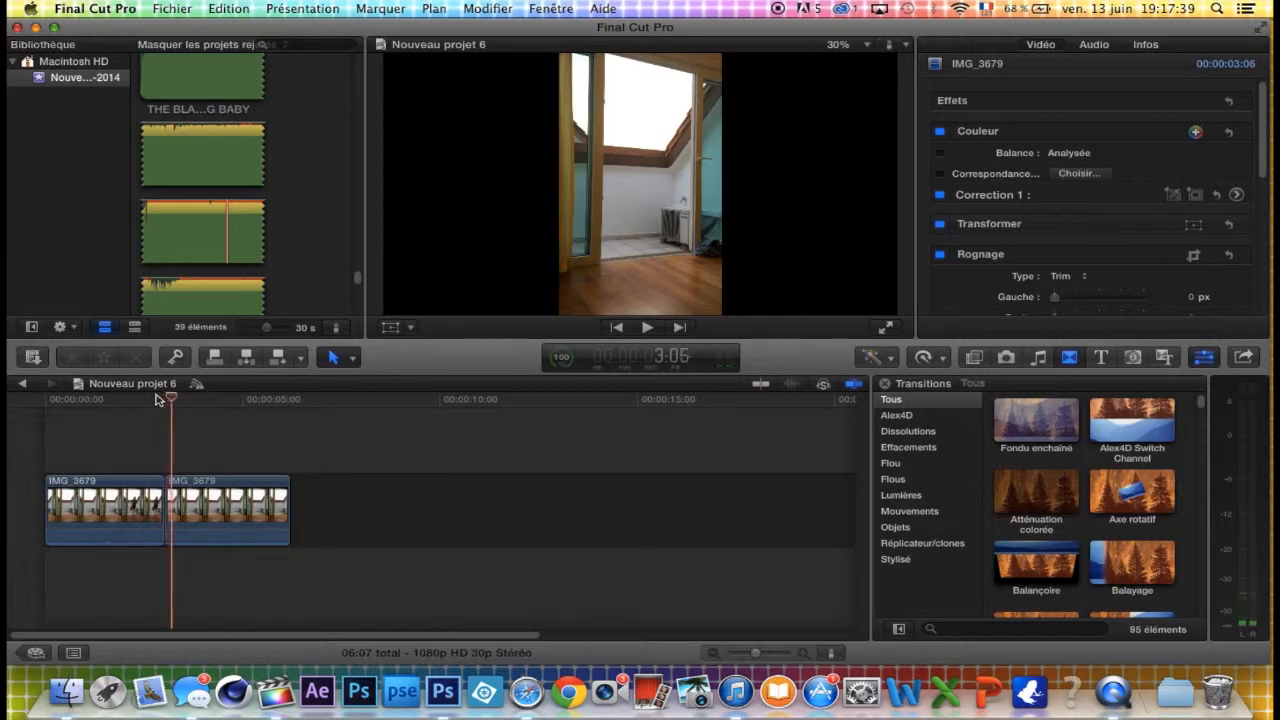
pyautogui.click(150, 401)
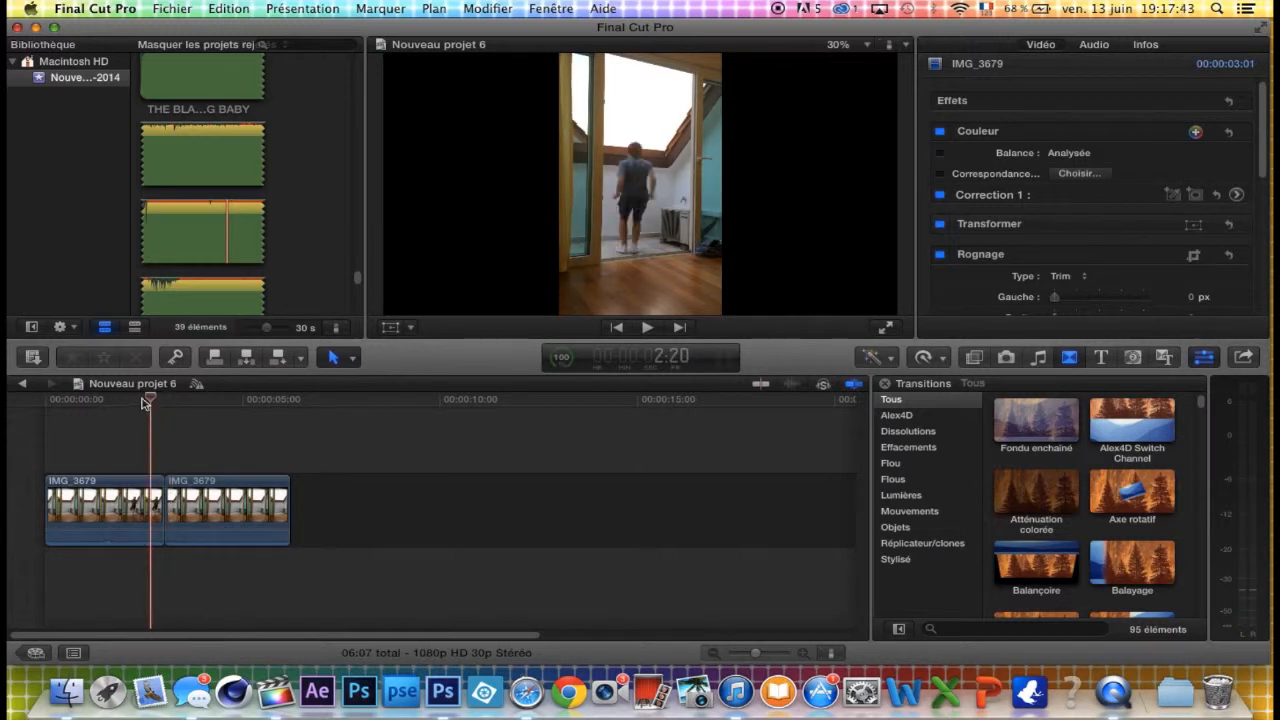
pyautogui.press('Right')
pyautogui.press('Right')
pyautogui.press('Right')
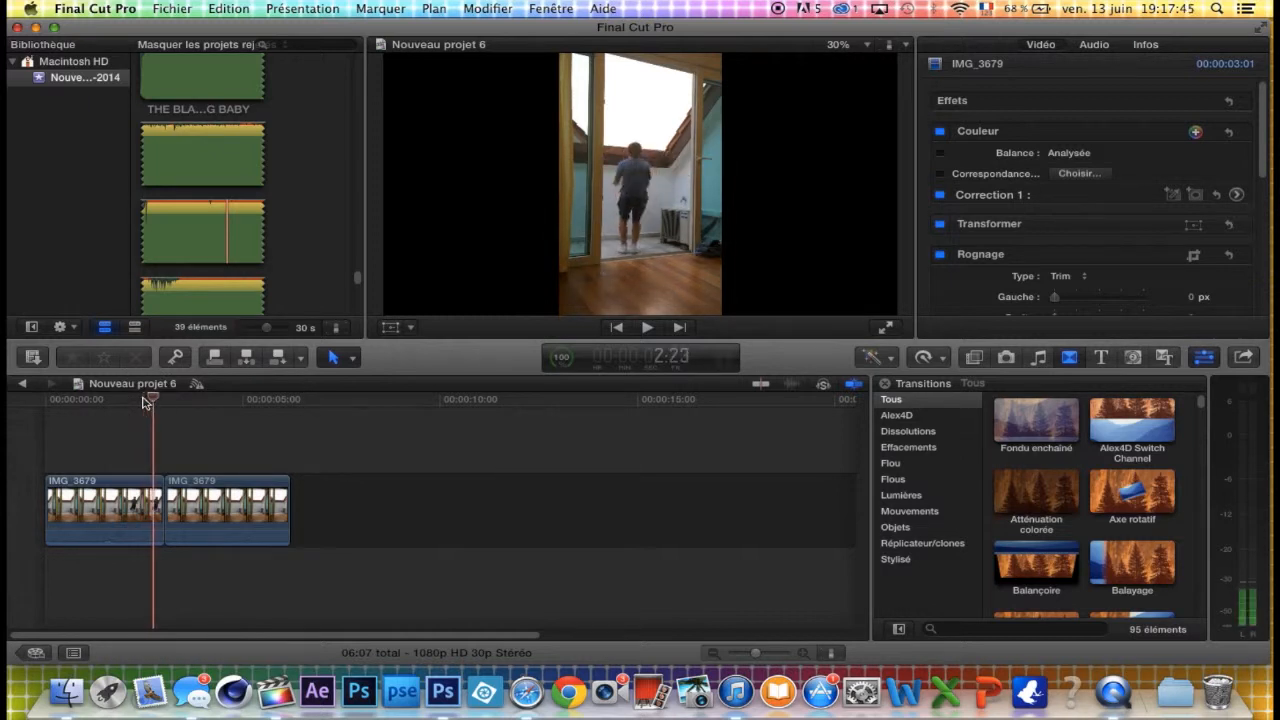
pyautogui.press('Right')
pyautogui.press('Right')
pyautogui.press('Right')
pyautogui.press('Right')
pyautogui.press('Right')
pyautogui.press('Right')
pyautogui.press('Right')
pyautogui.press('Right')
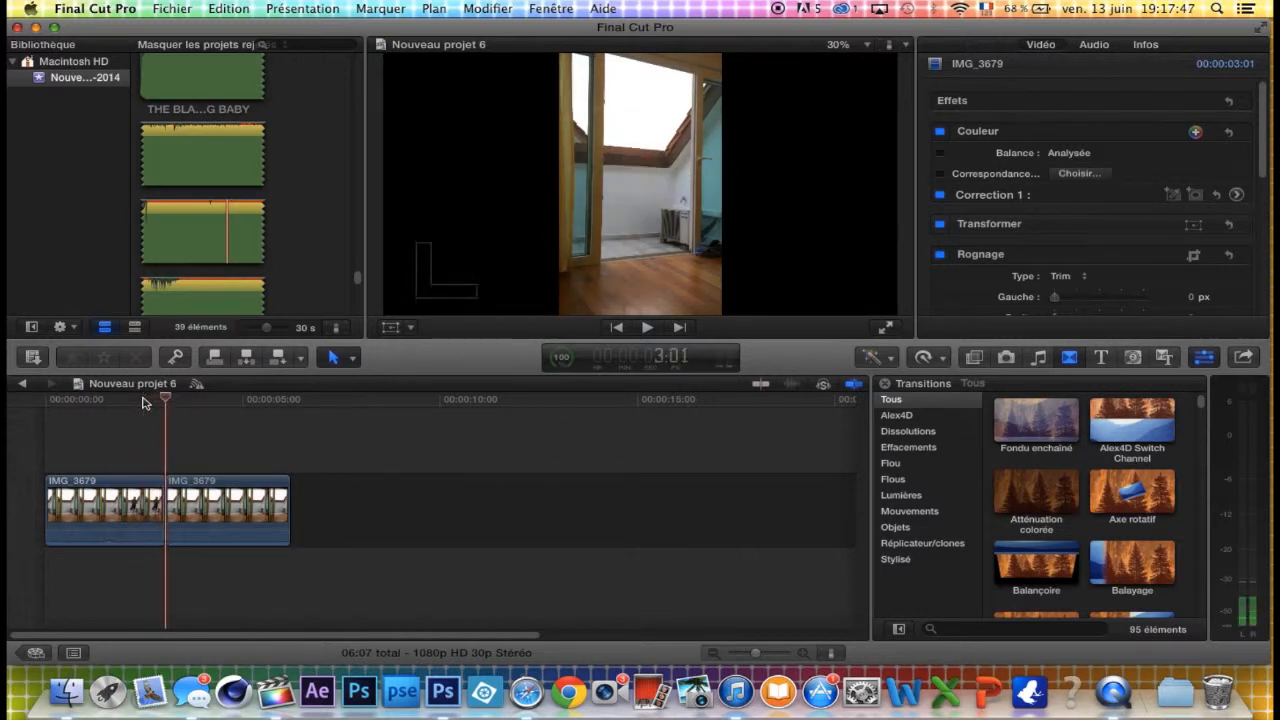
pyautogui.press('Left')
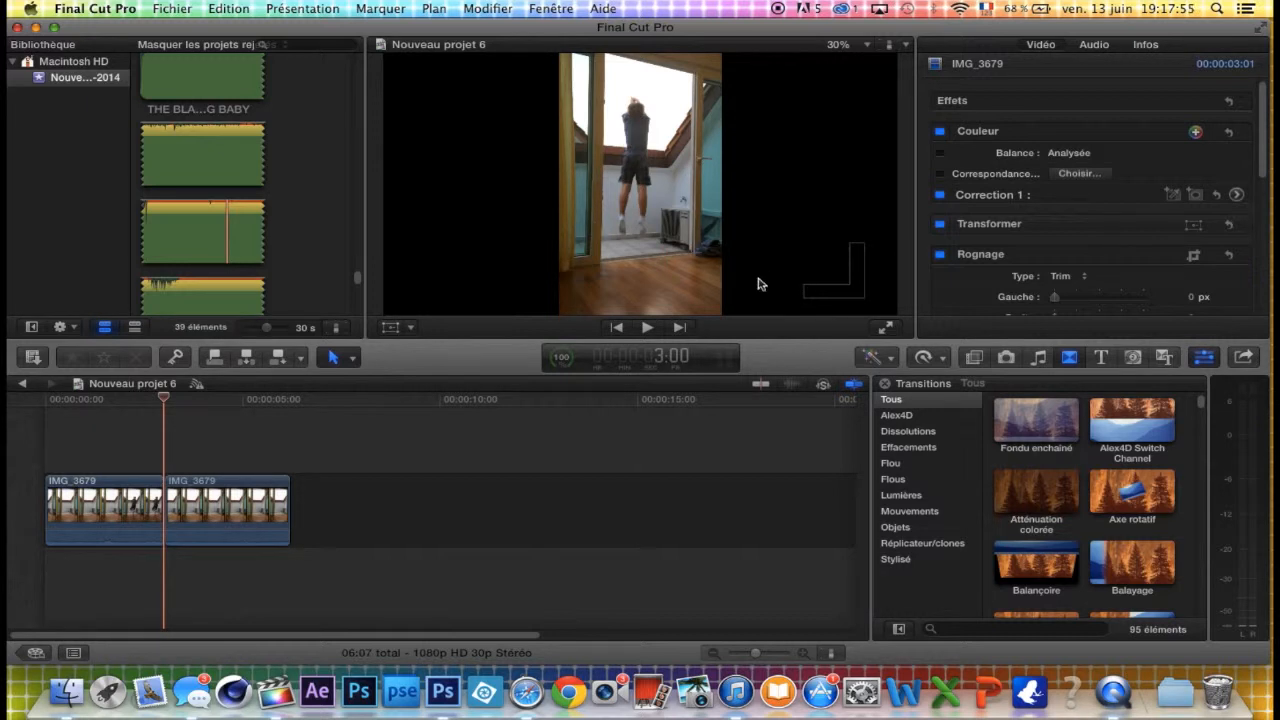
# Step: Examine the sharing destinations and the export format settings of Enregistrer l'image active
pyautogui.click(1246, 360)
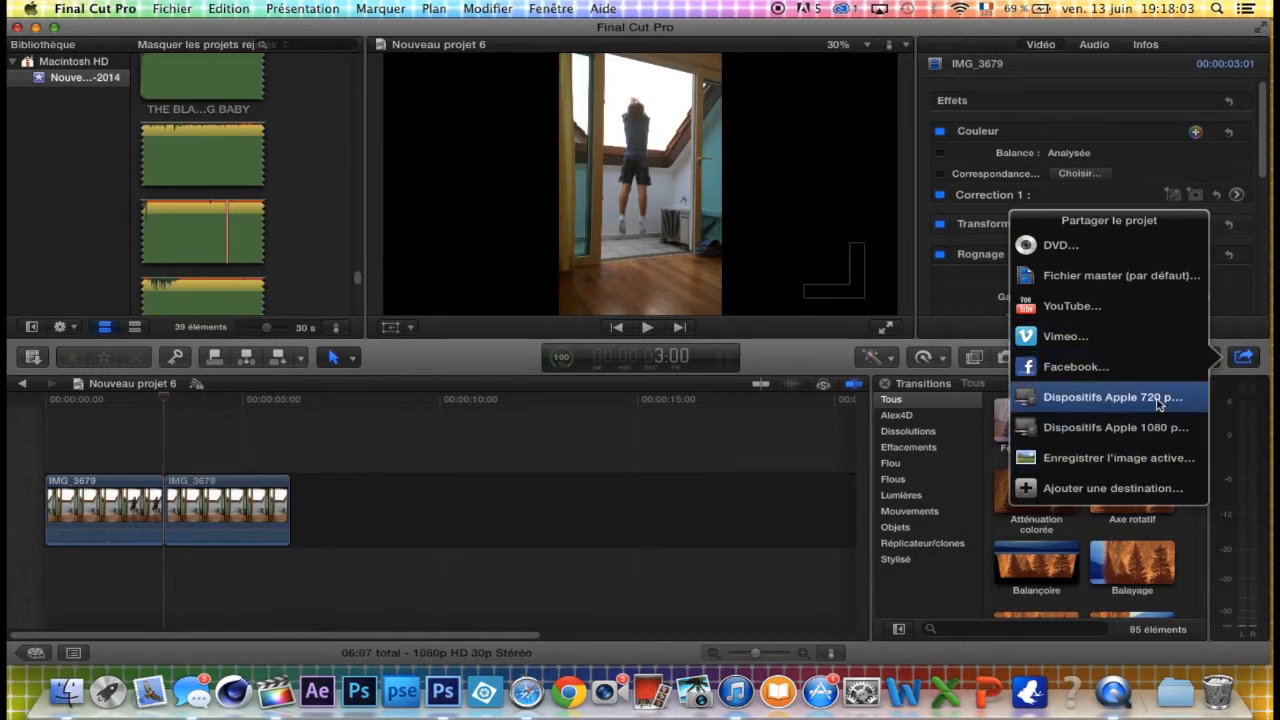
pyautogui.click(1105, 489)
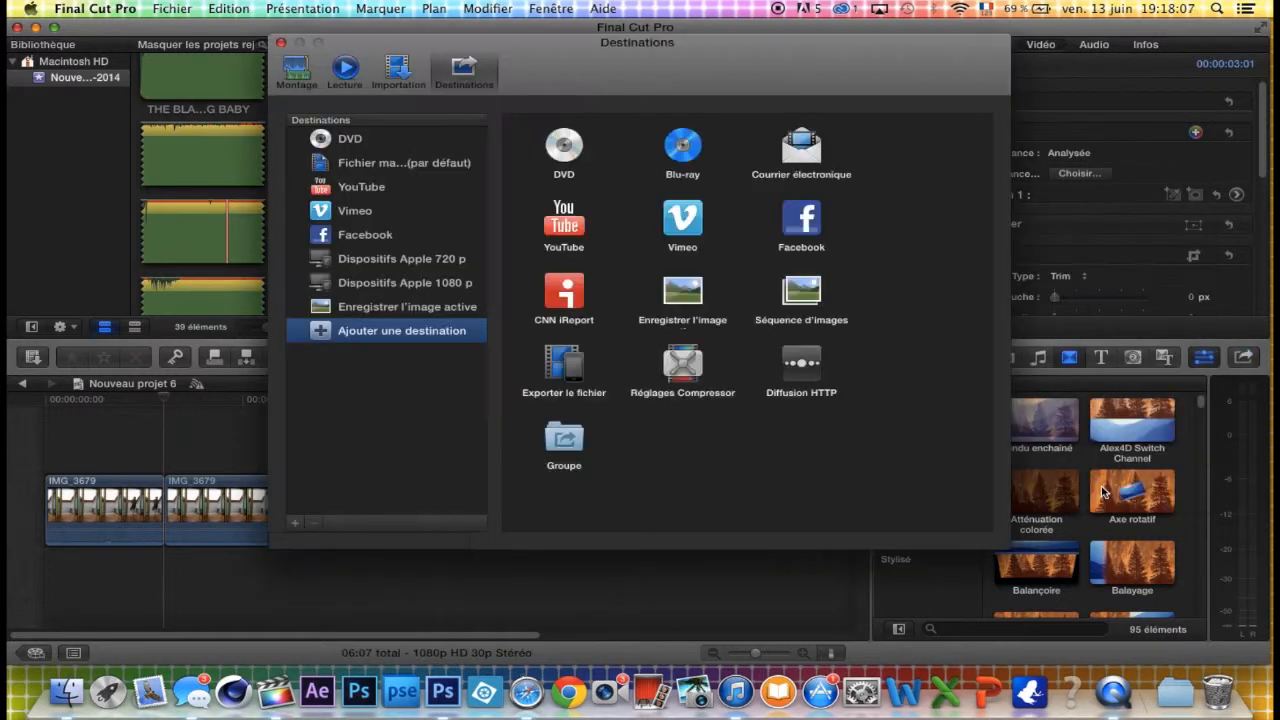
pyautogui.click(365, 145)
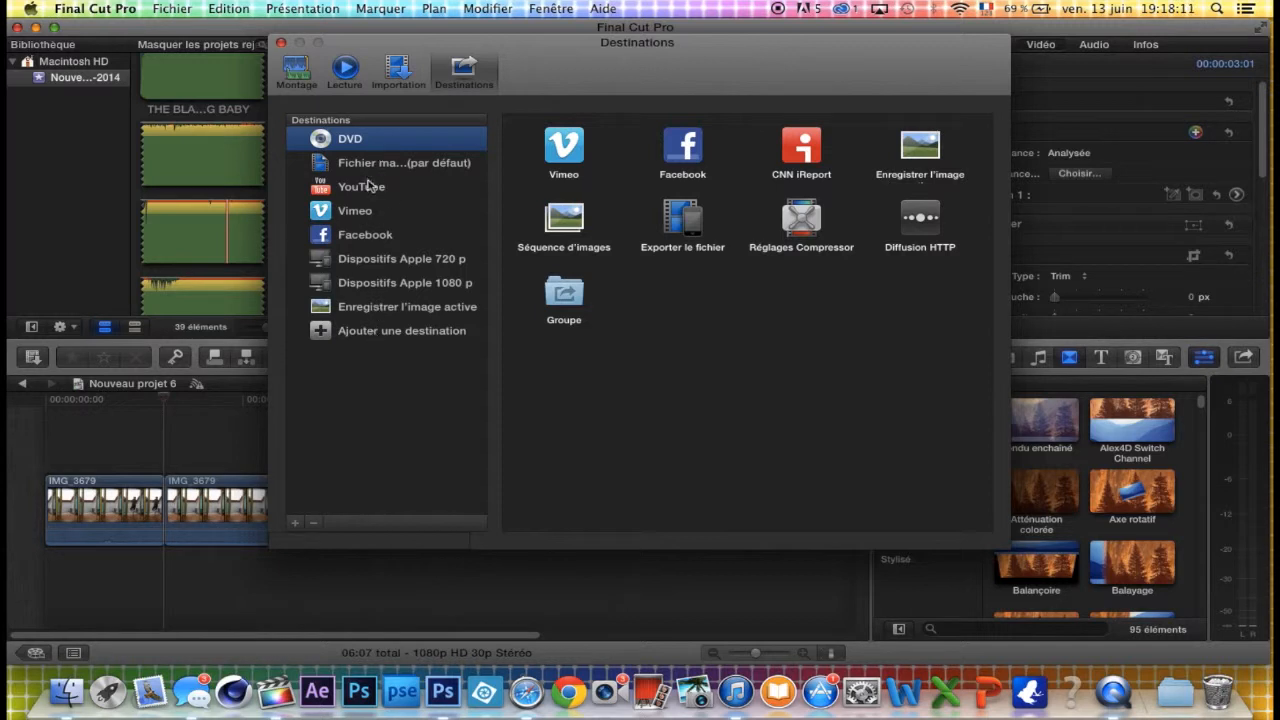
pyautogui.click(423, 310)
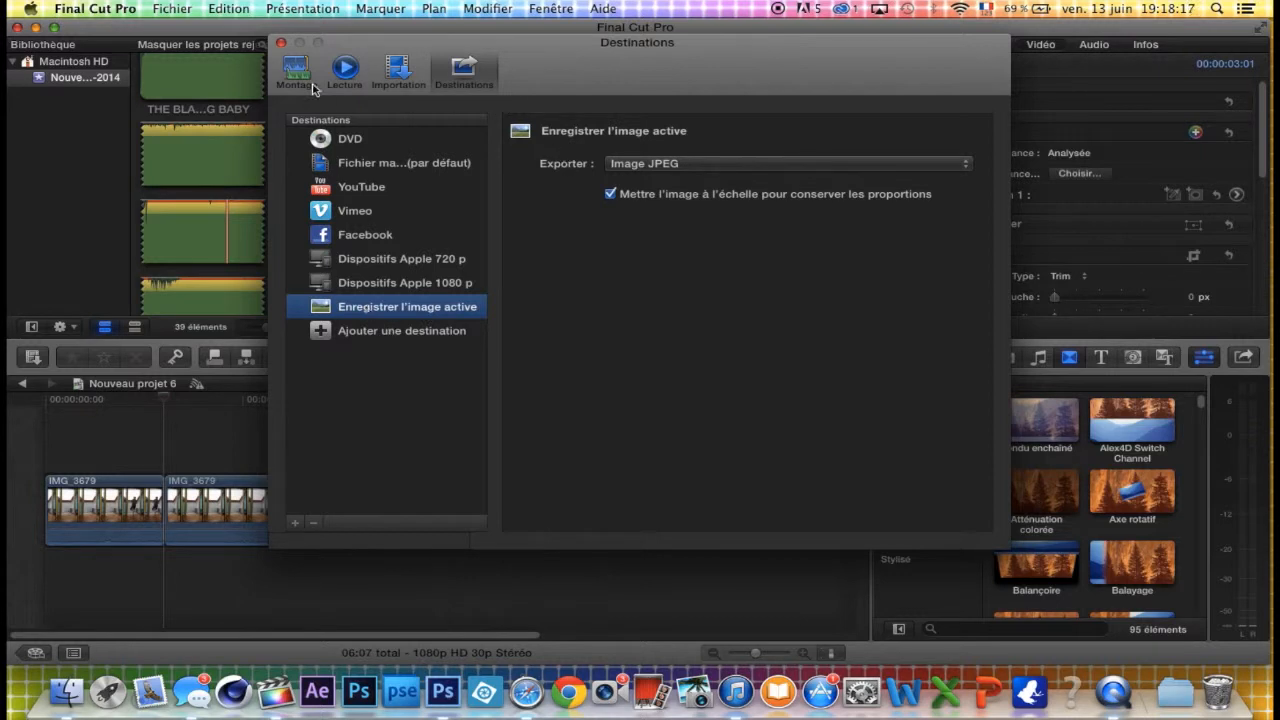
pyautogui.click(283, 44)
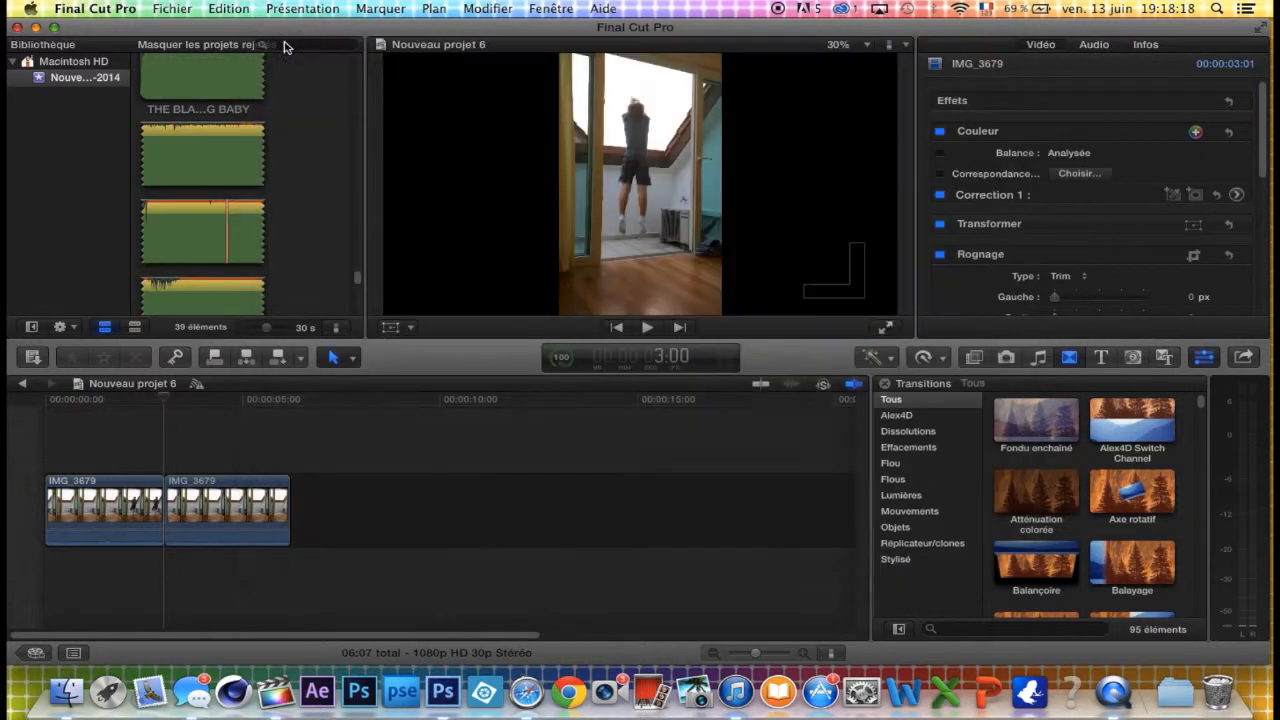
# Step: Export the current frame as a JPEG image named Nouveau projet 6 to the Bureau folder
pyautogui.click(1244, 357)
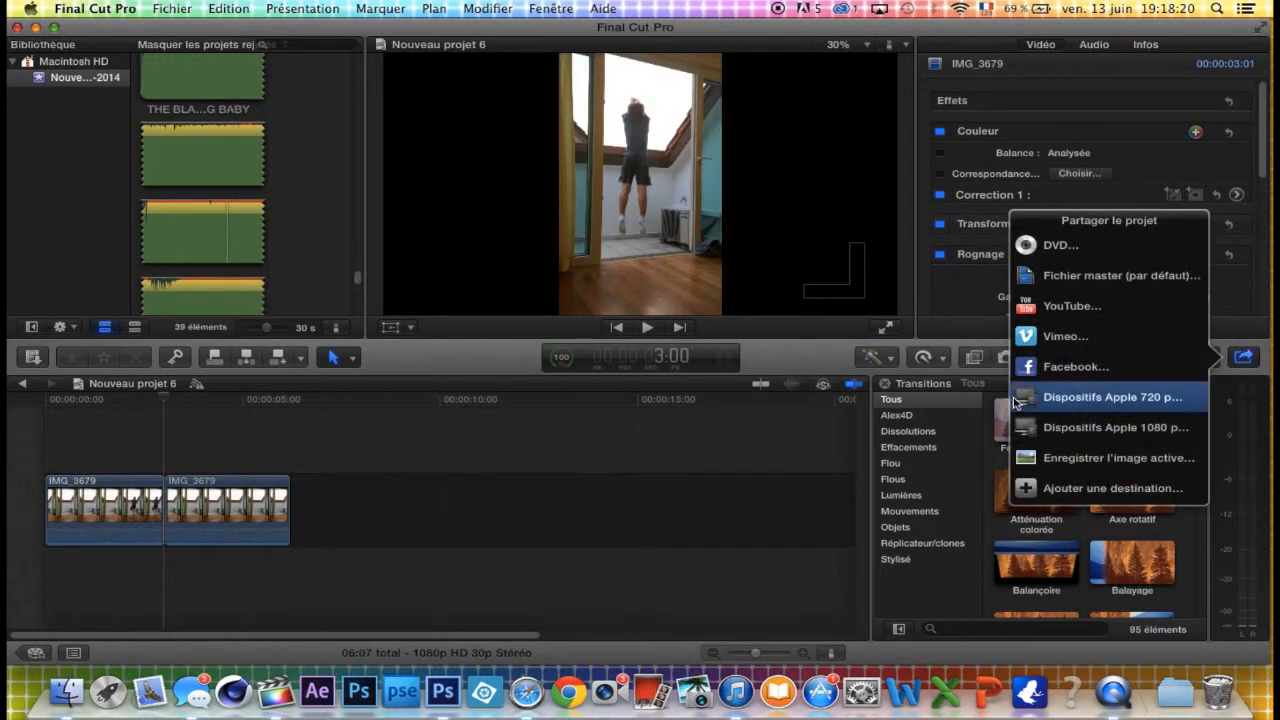
pyautogui.click(1085, 459)
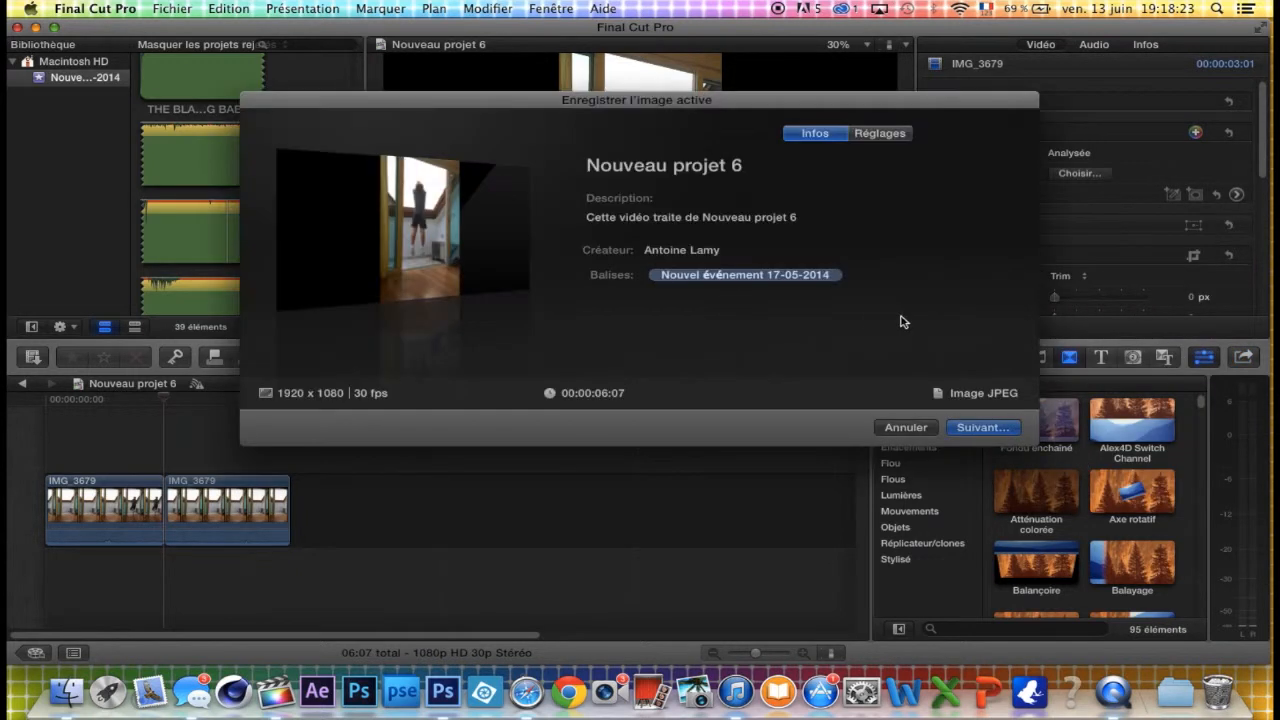
pyautogui.click(877, 140)
pyautogui.click(983, 427)
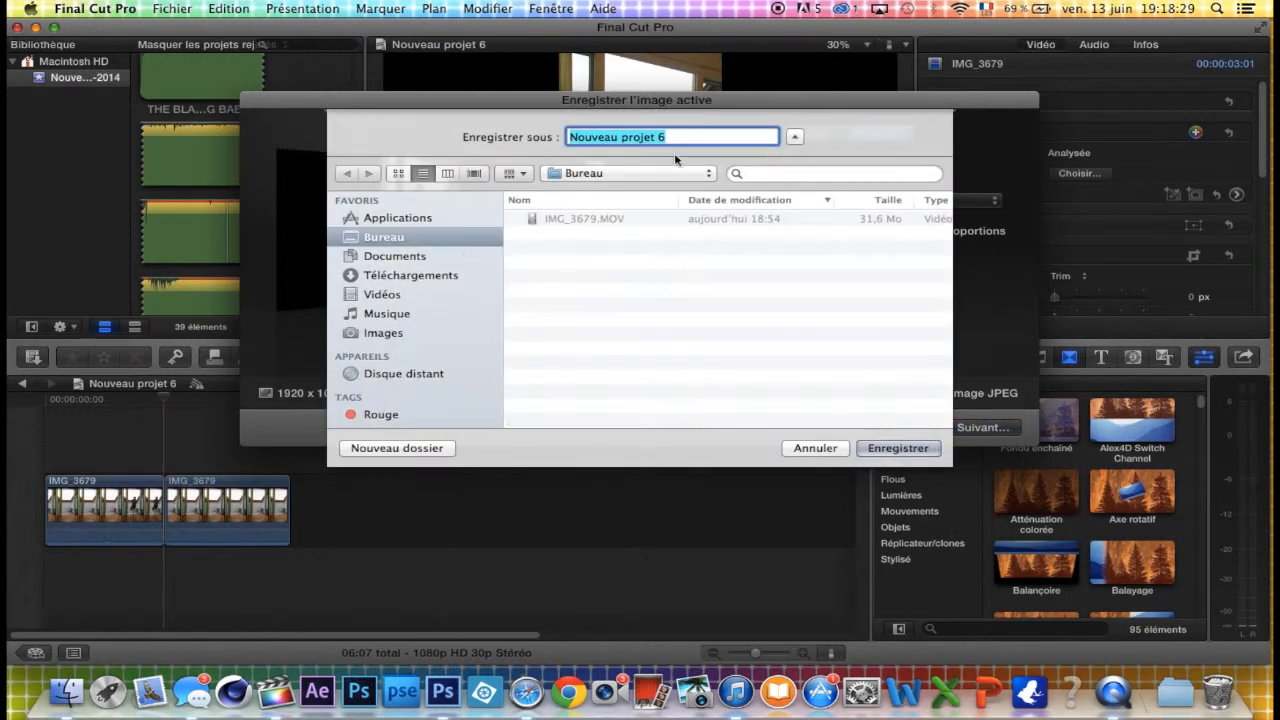
pyautogui.click(897, 448)
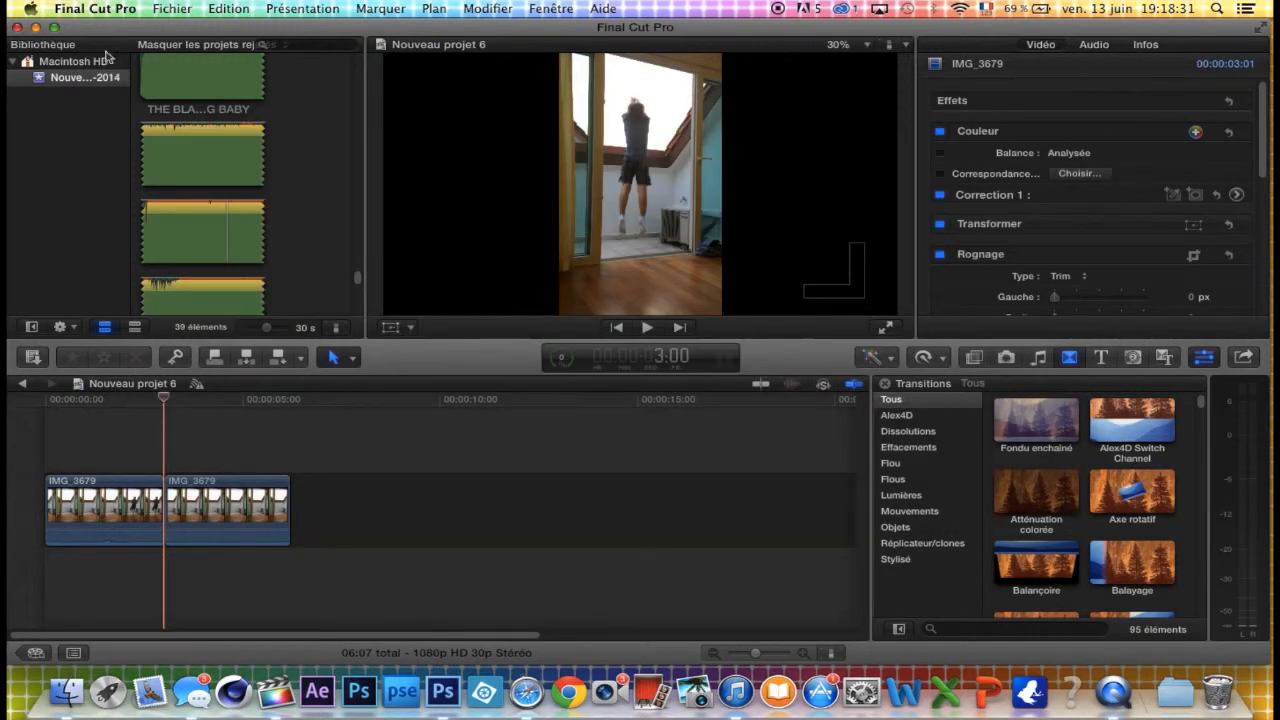
# Step: Switch to Photoshop Elements and open Nouveau projet 6.jpg from the Bureau folder
pyautogui.click(36, 27)
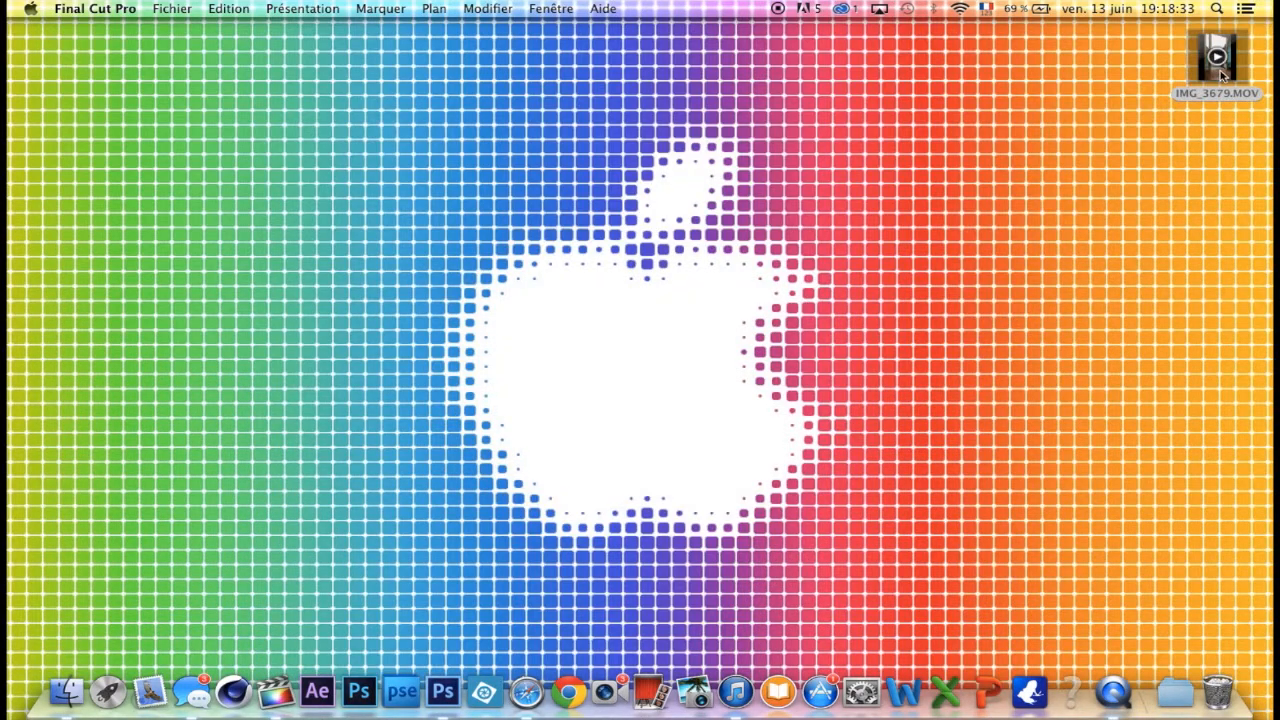
pyautogui.click(1218, 68)
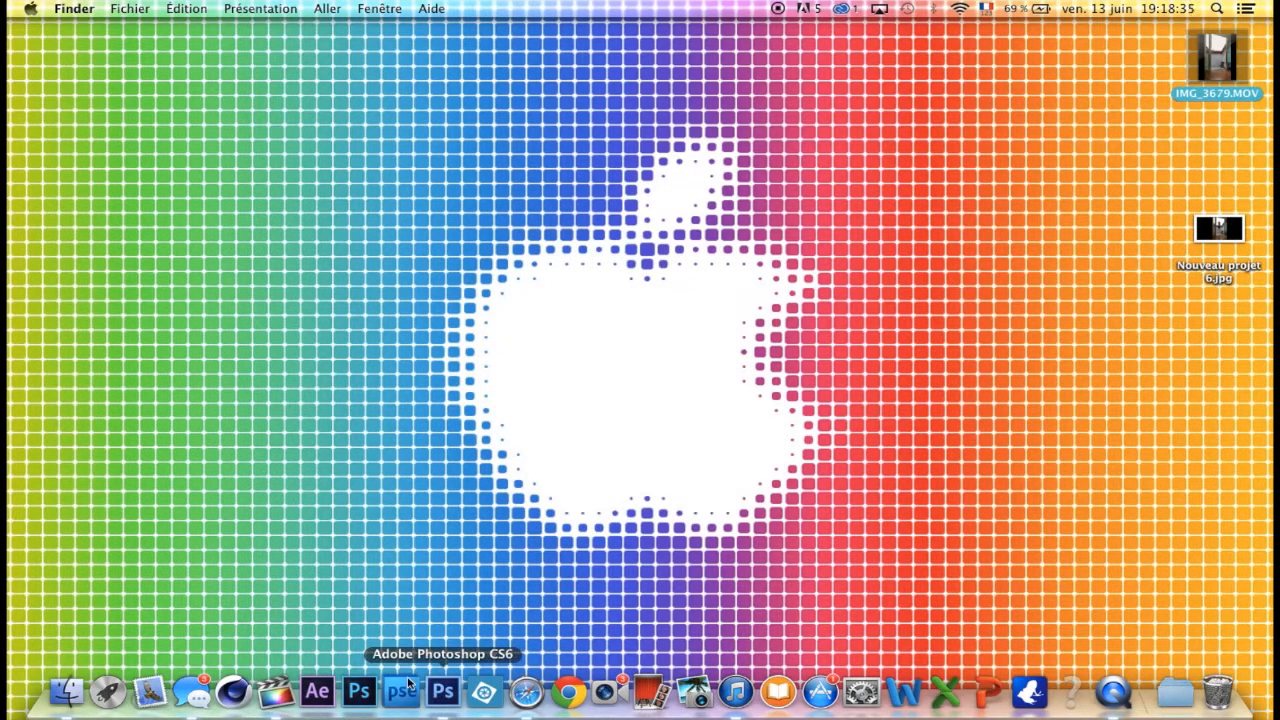
pyautogui.click(401, 688)
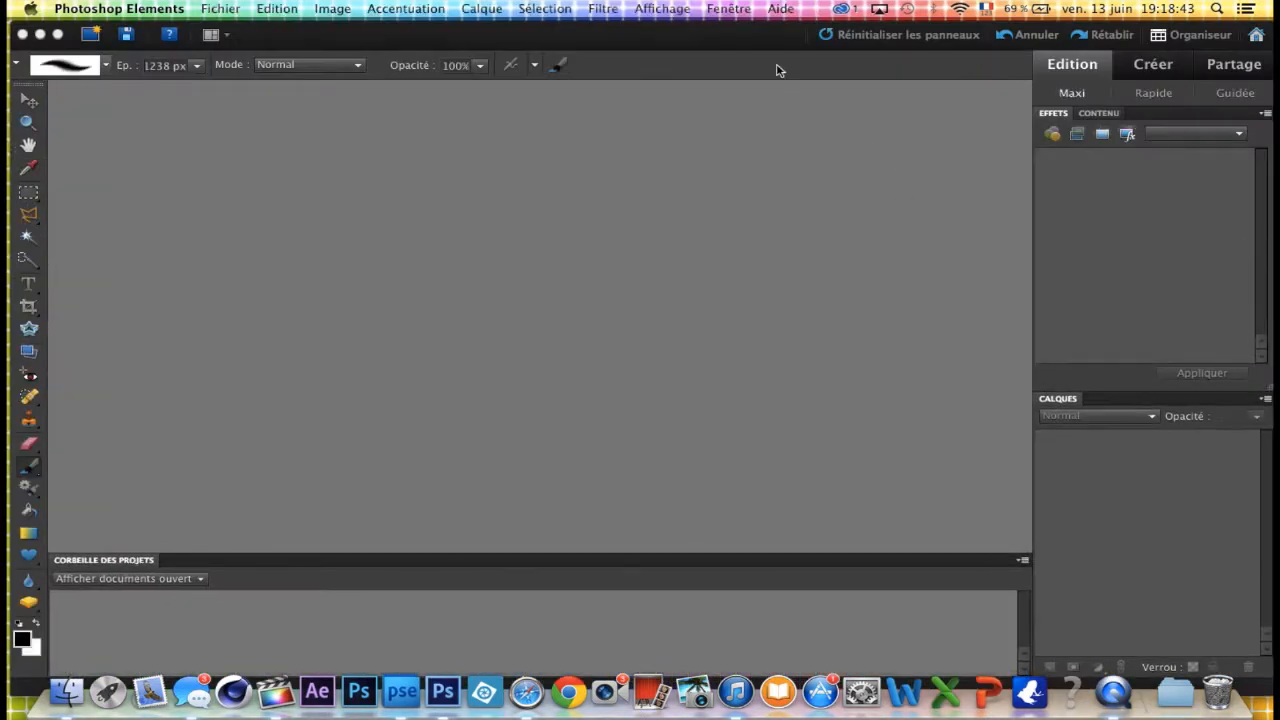
pyautogui.click(220, 9)
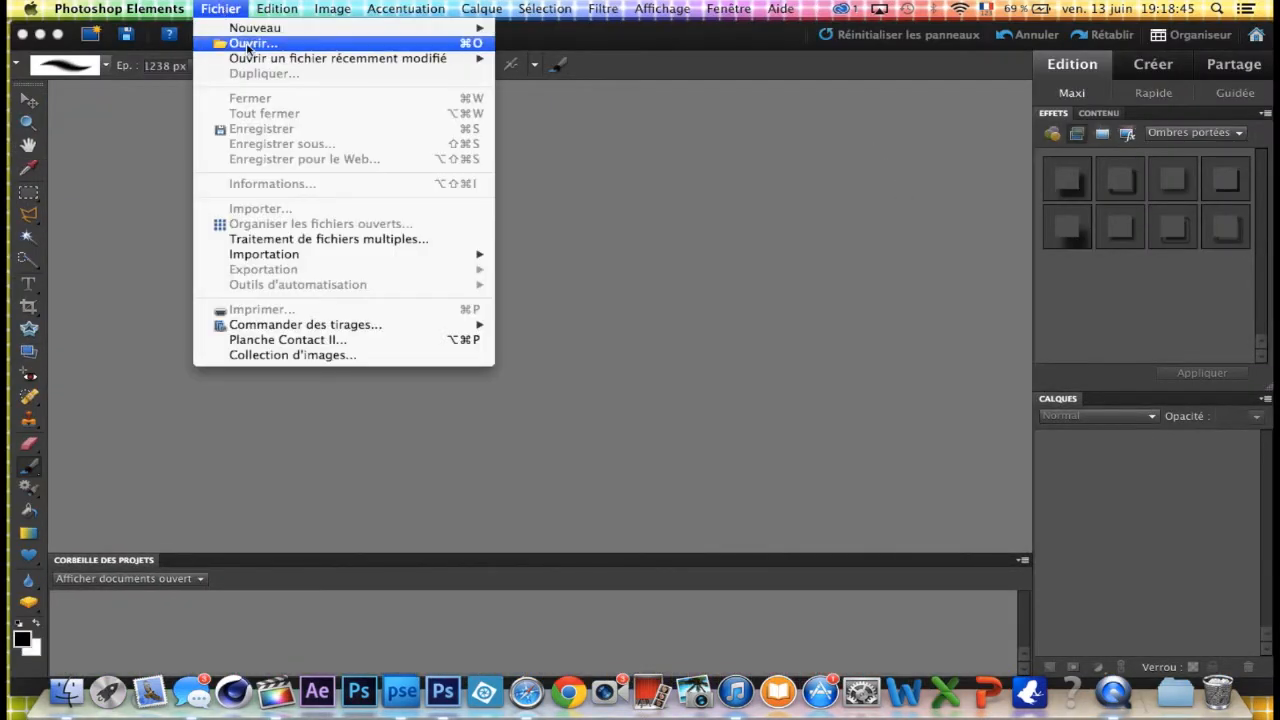
pyautogui.click(246, 44)
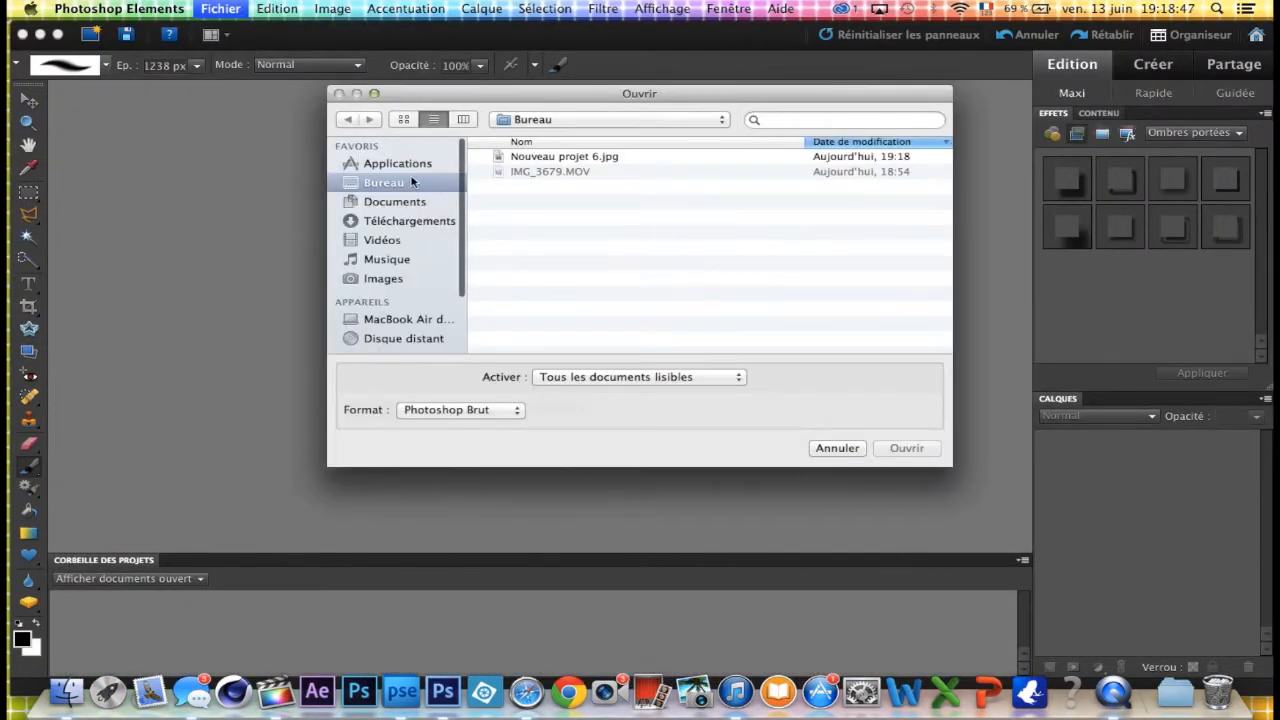
pyautogui.click(564, 157)
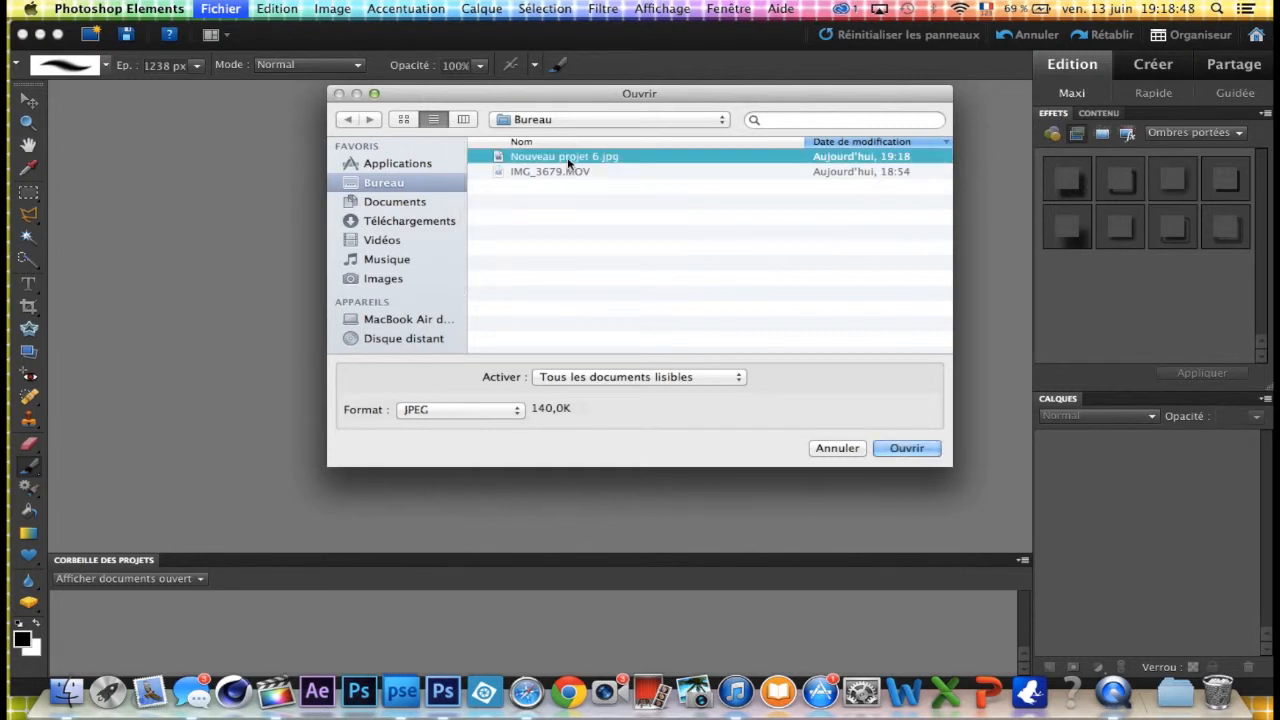
pyautogui.click(886, 449)
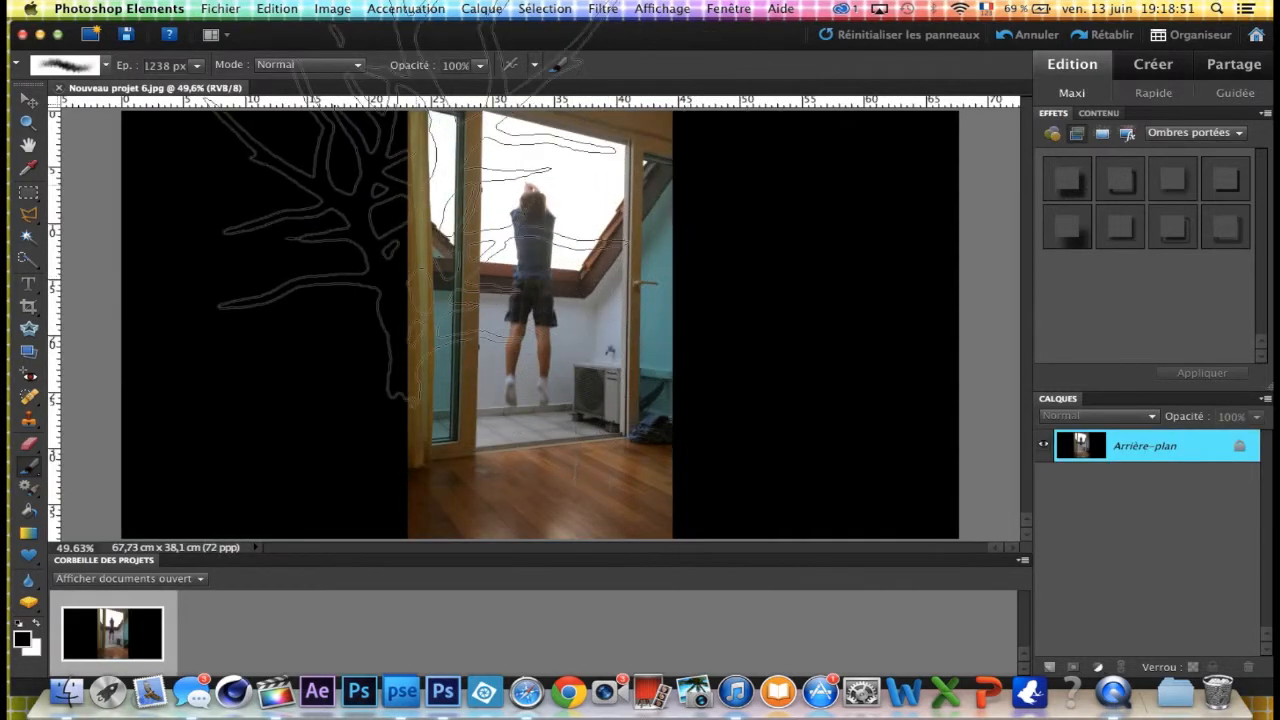
# Step: Trace the person with the polygonal lasso from the raised hands down the right side of the head and torso to the waist
pyautogui.press('v')
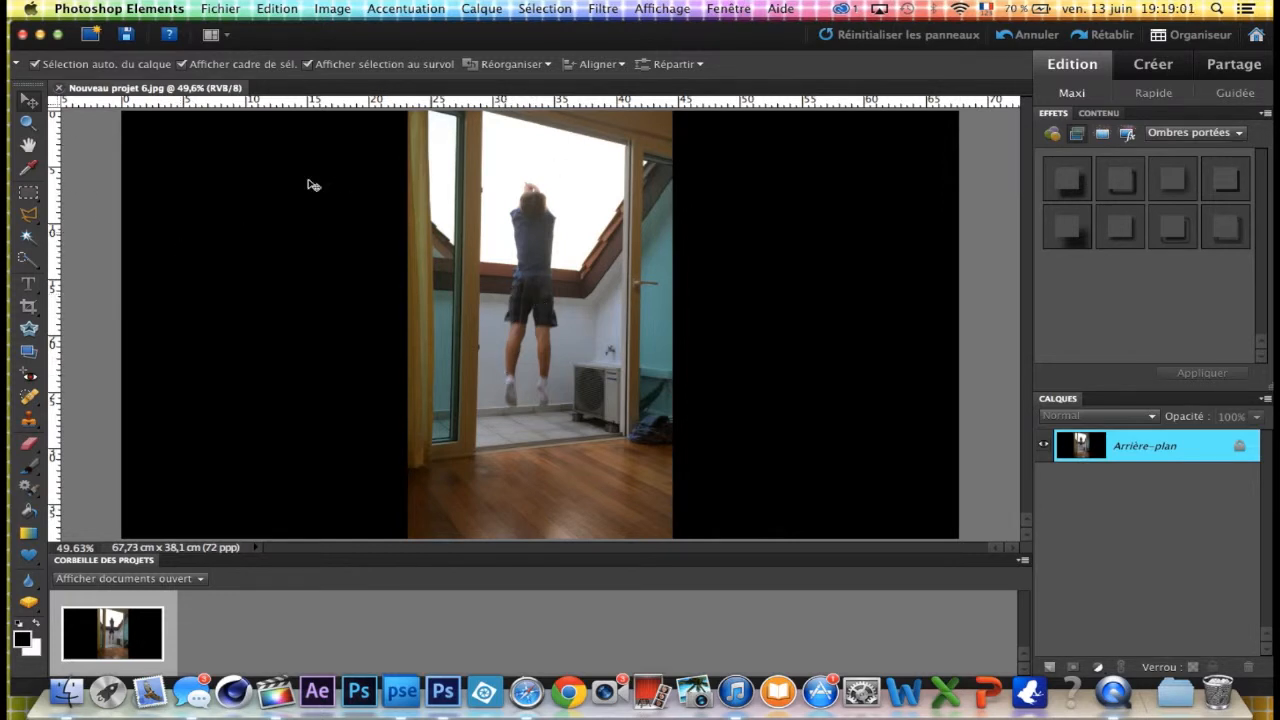
pyautogui.click(34, 221)
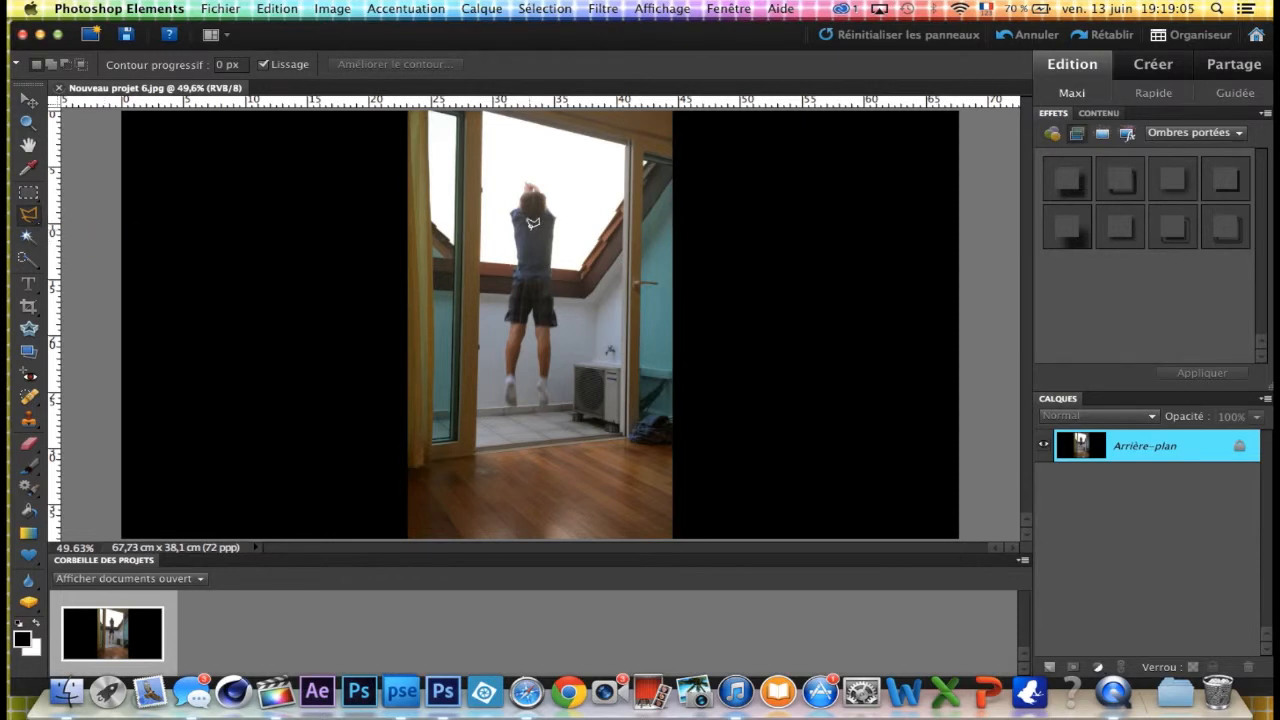
pyautogui.scroll(10, 533, 222)
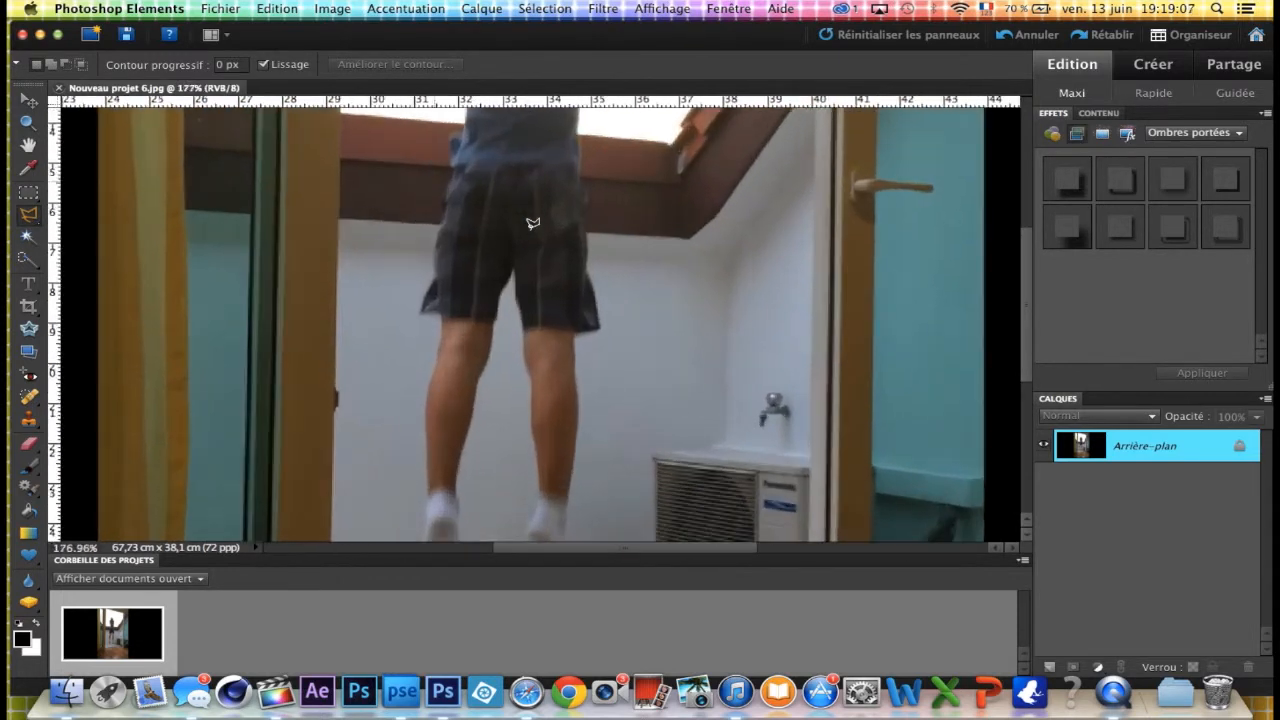
pyautogui.scroll(10, 533, 222)
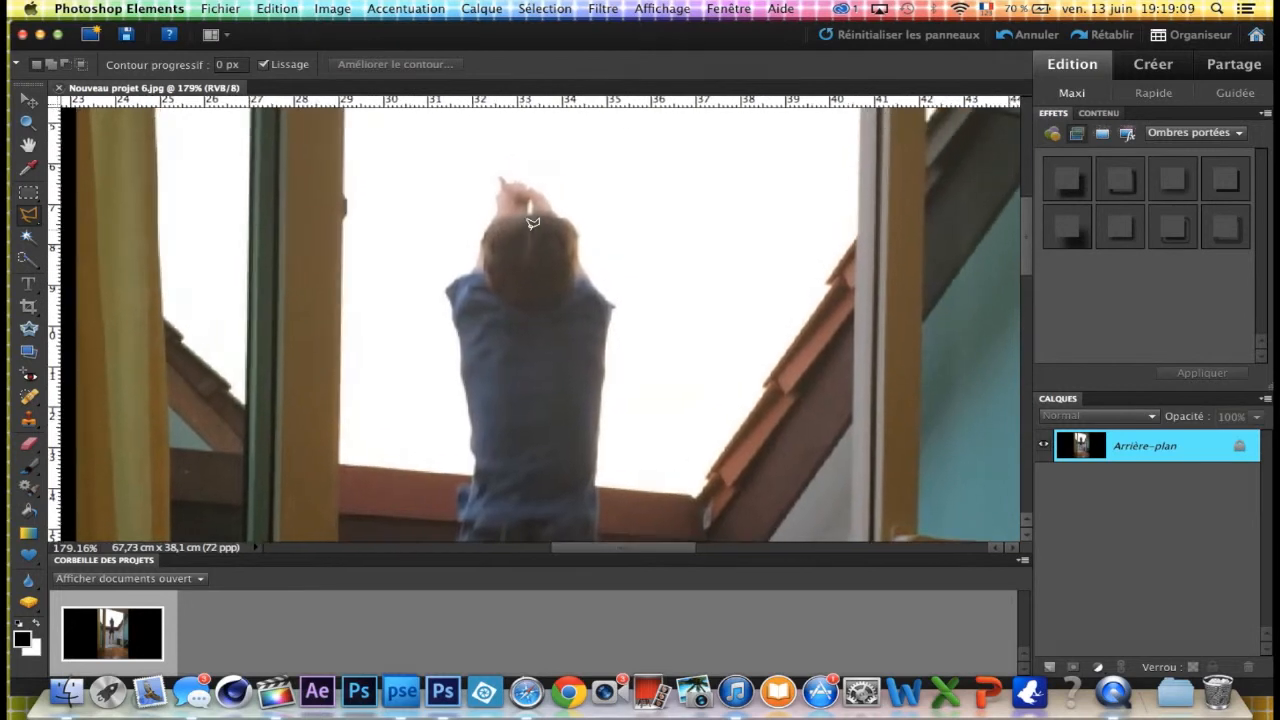
pyautogui.scroll(2, 507, 218)
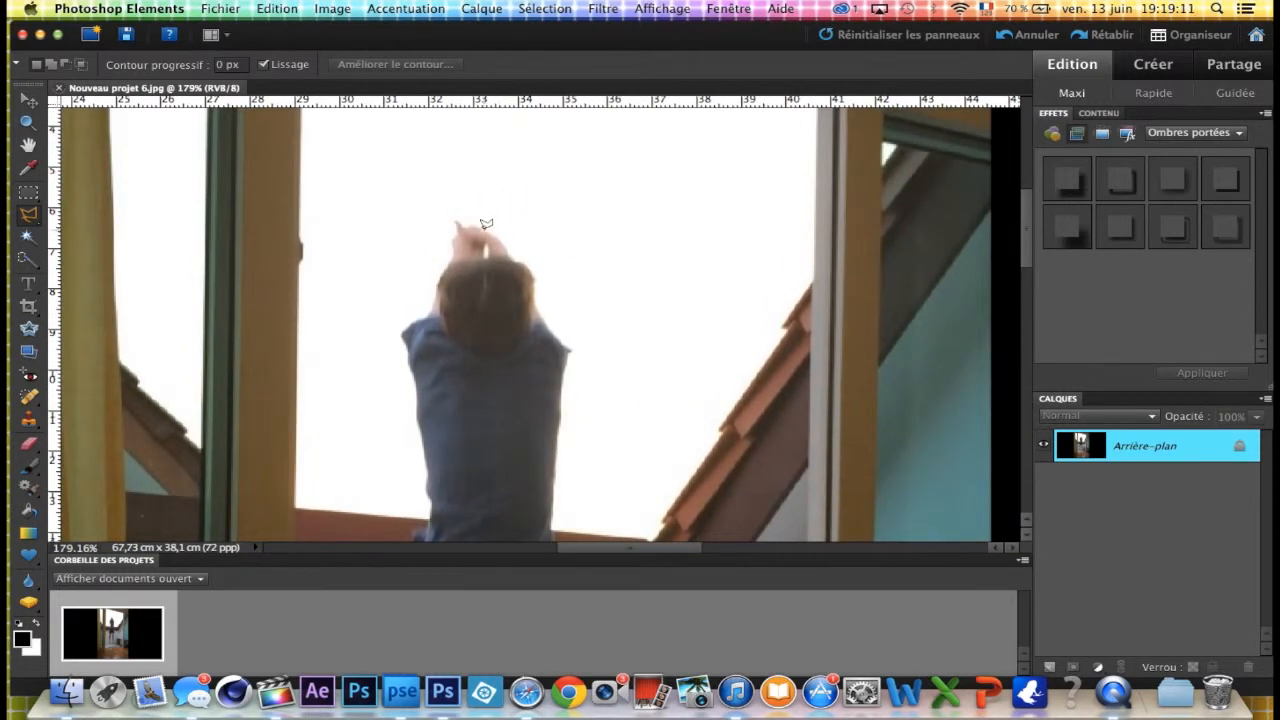
pyautogui.click(480, 224)
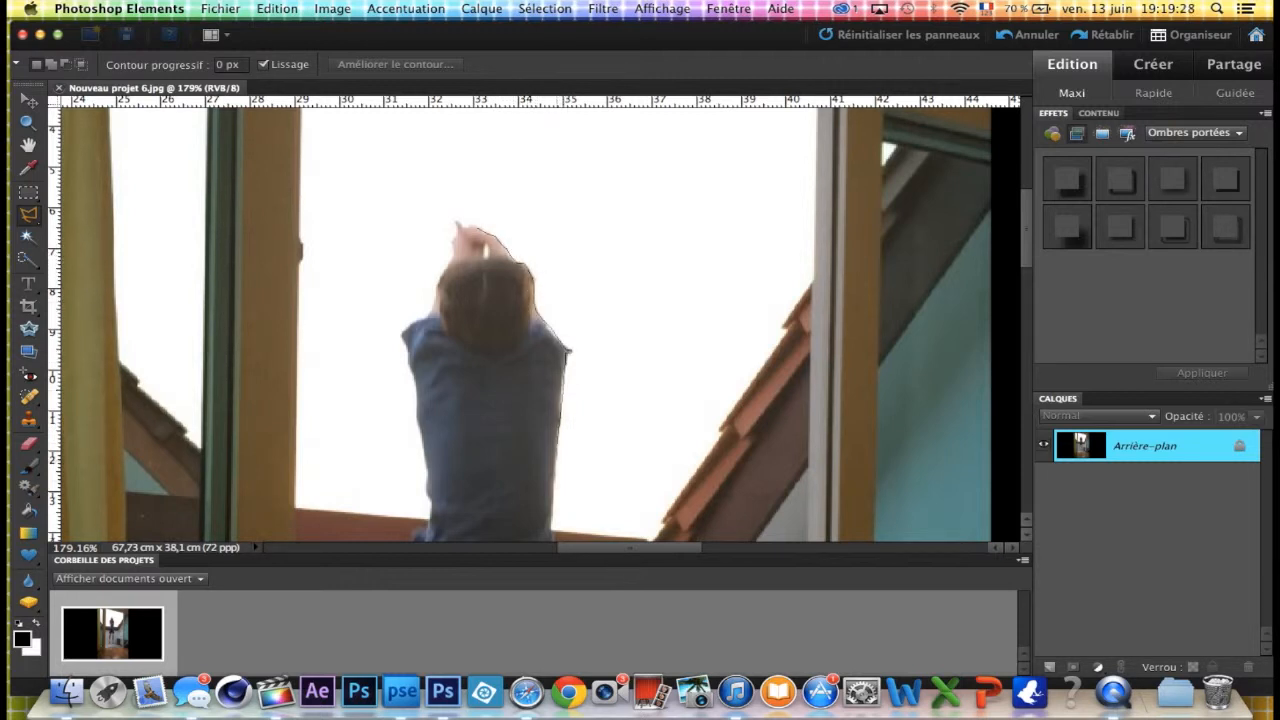
pyautogui.moveTo(554, 577)
pyautogui.click(553, 387)
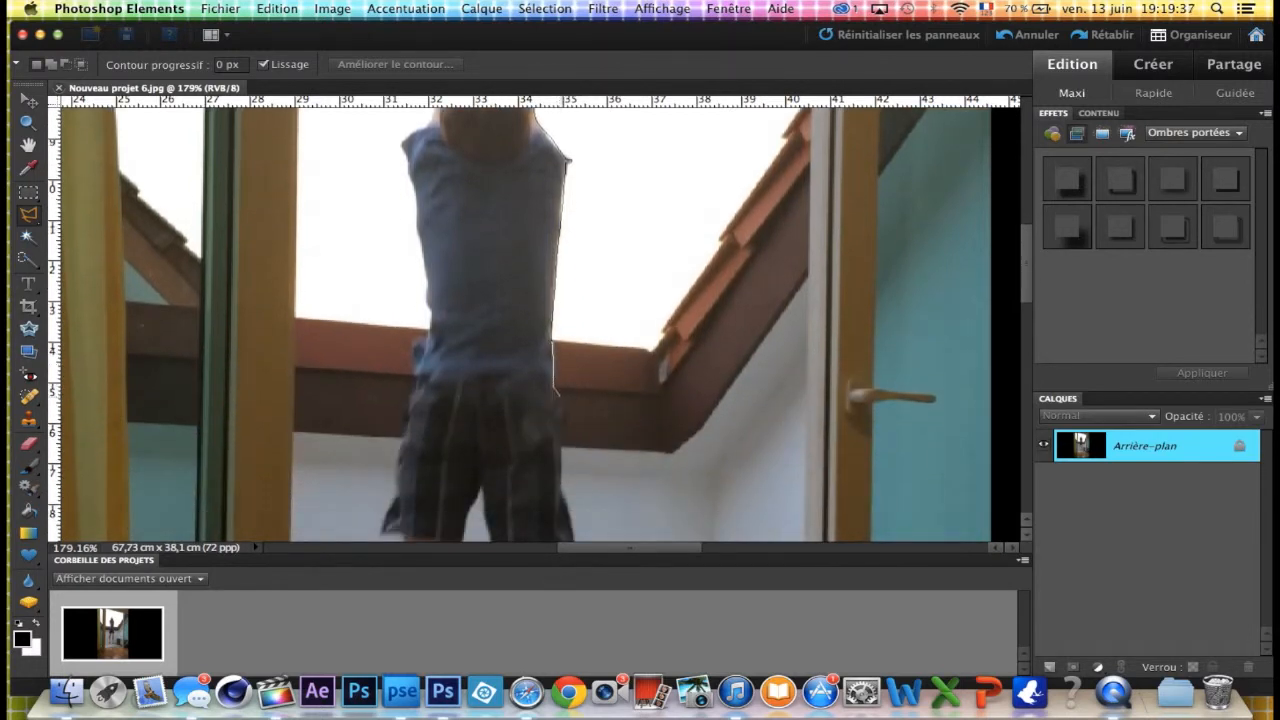
# Step: Continue the lasso outline down the right edge of the shorts to the lower corner of the hem
pyautogui.click(566, 418)
pyautogui.click(555, 432)
pyautogui.click(562, 456)
pyautogui.click(561, 493)
pyautogui.click(573, 520)
pyautogui.click(575, 535)
pyautogui.scroll(-4, 576, 538)
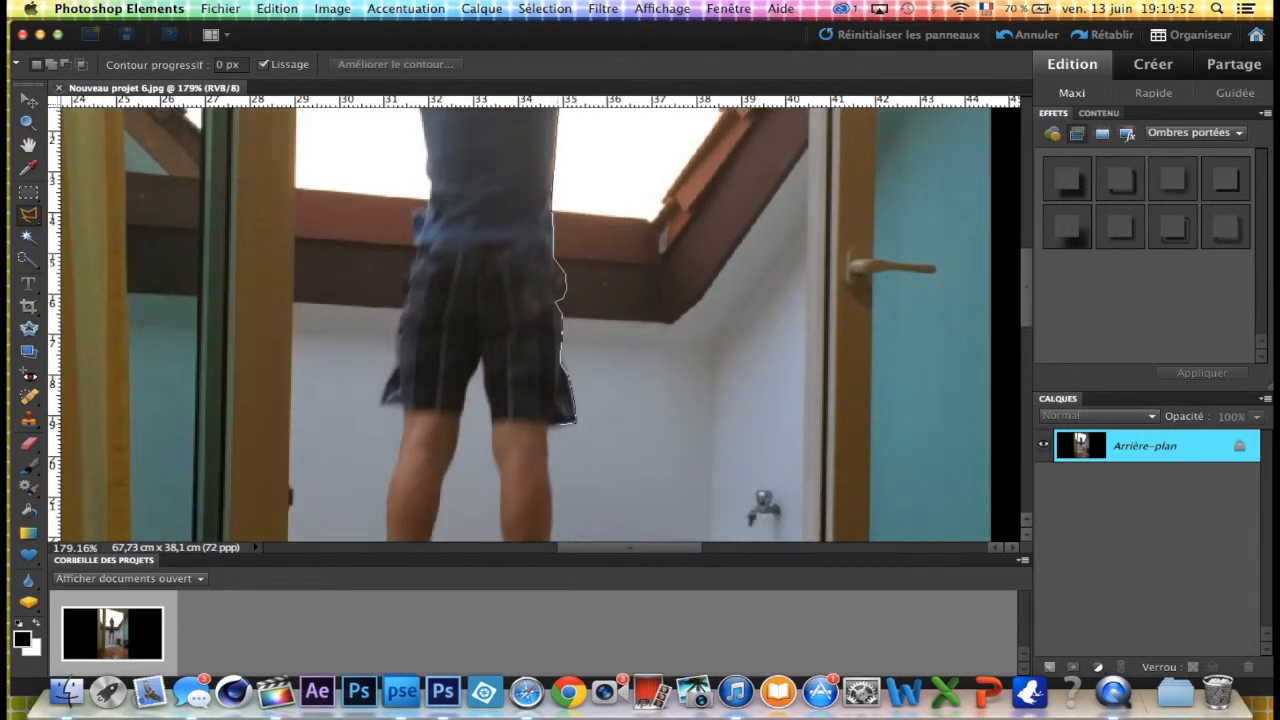
# Step: Outline both legs and feet and the left side of the body, closing the selection at the hands
pyautogui.scroll(-10, 560, 430)
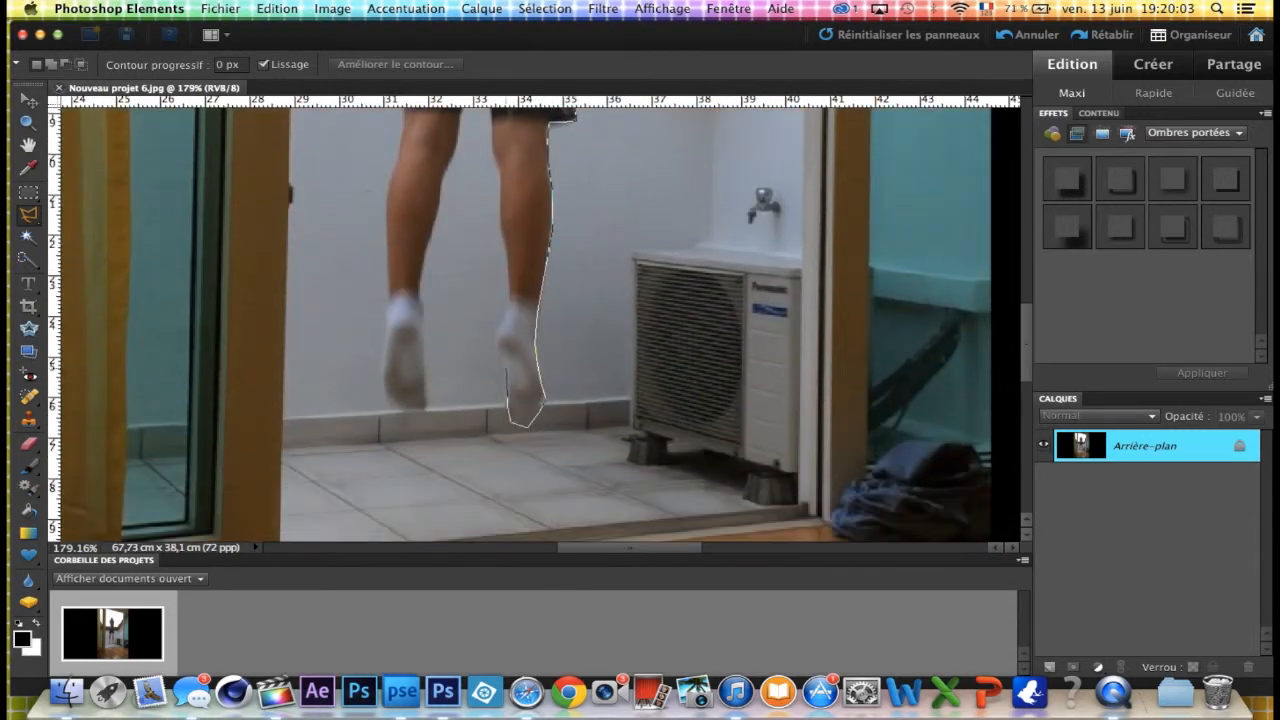
pyautogui.scroll(7, 474, 126)
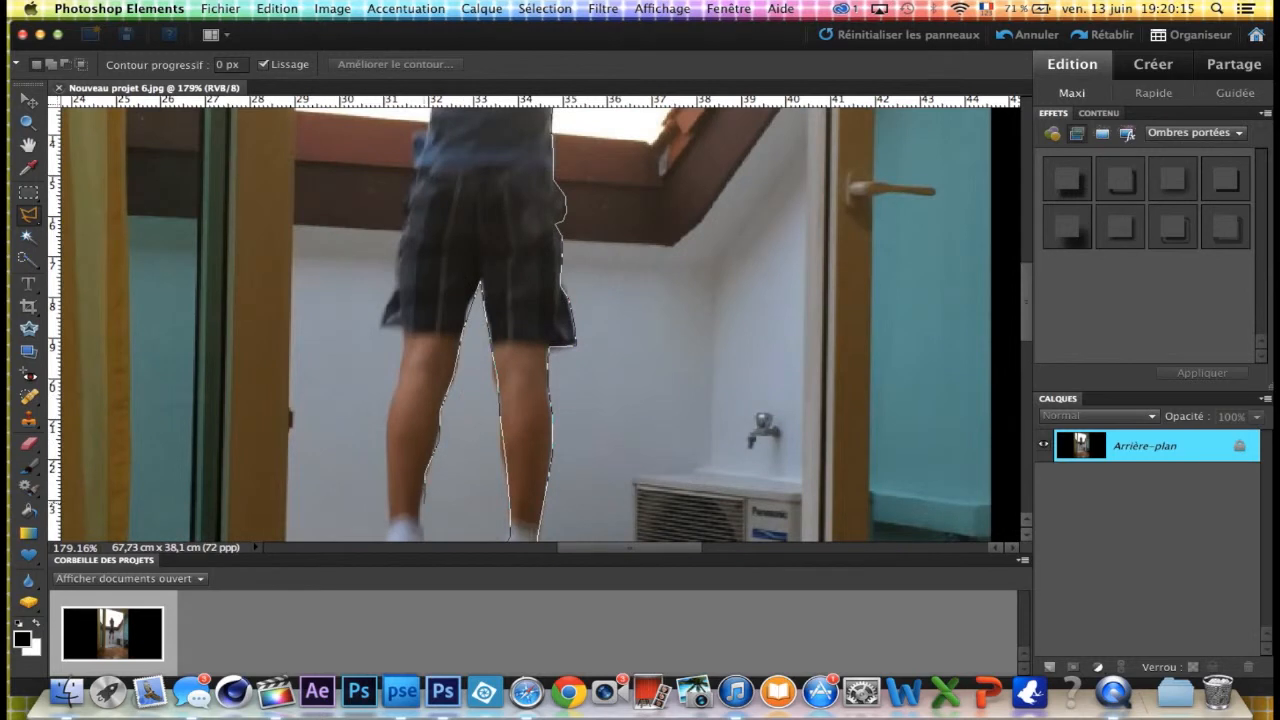
pyautogui.scroll(-4, 420, 512)
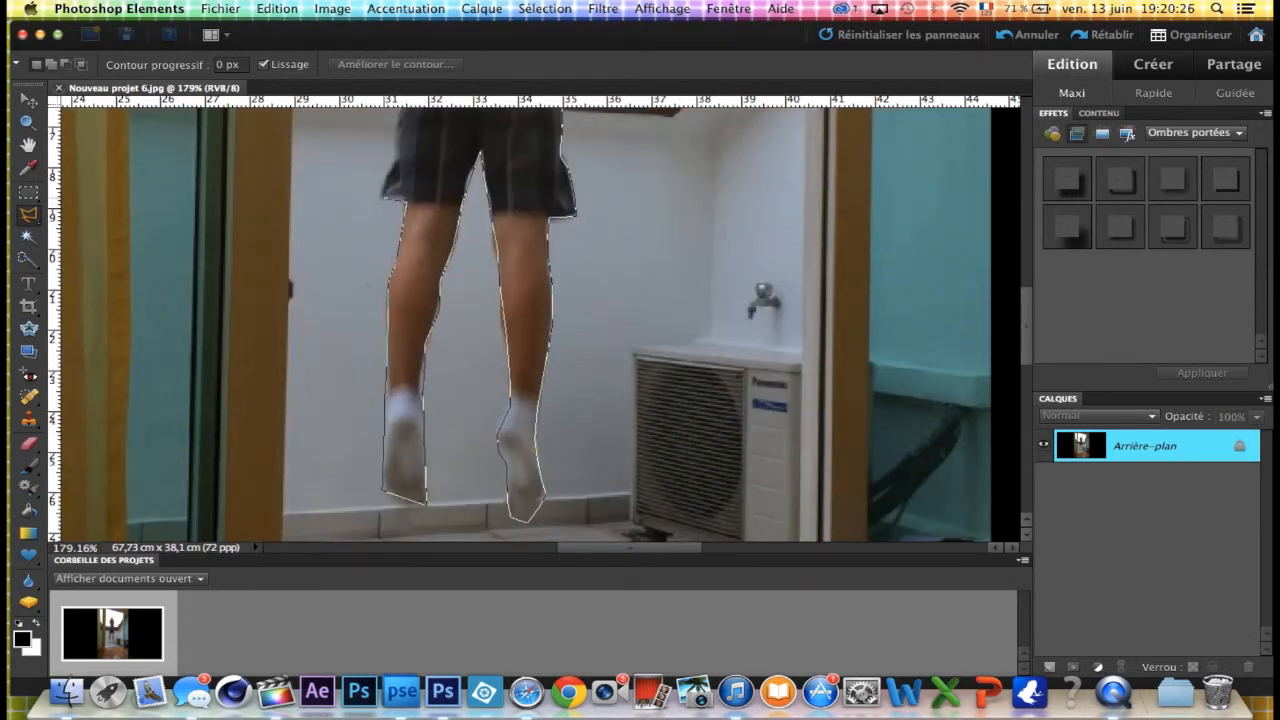
pyautogui.scroll(10, 392, 185)
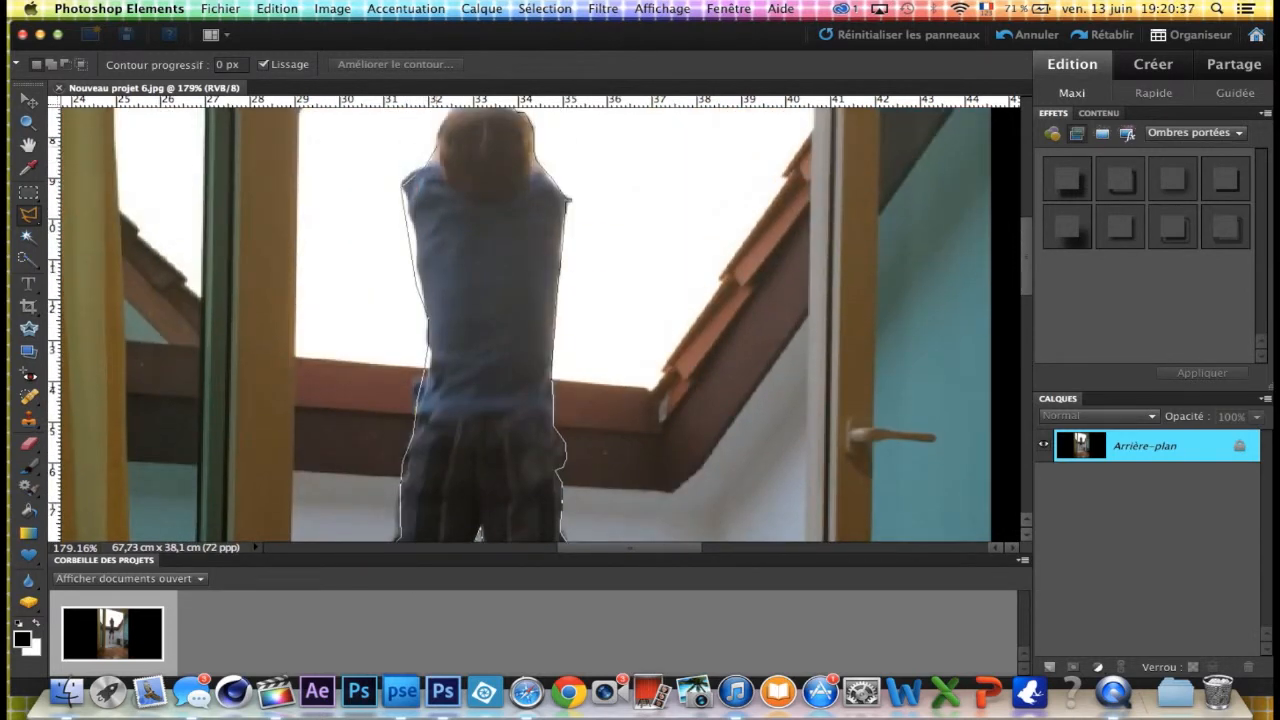
pyautogui.scroll(2, 446, 140)
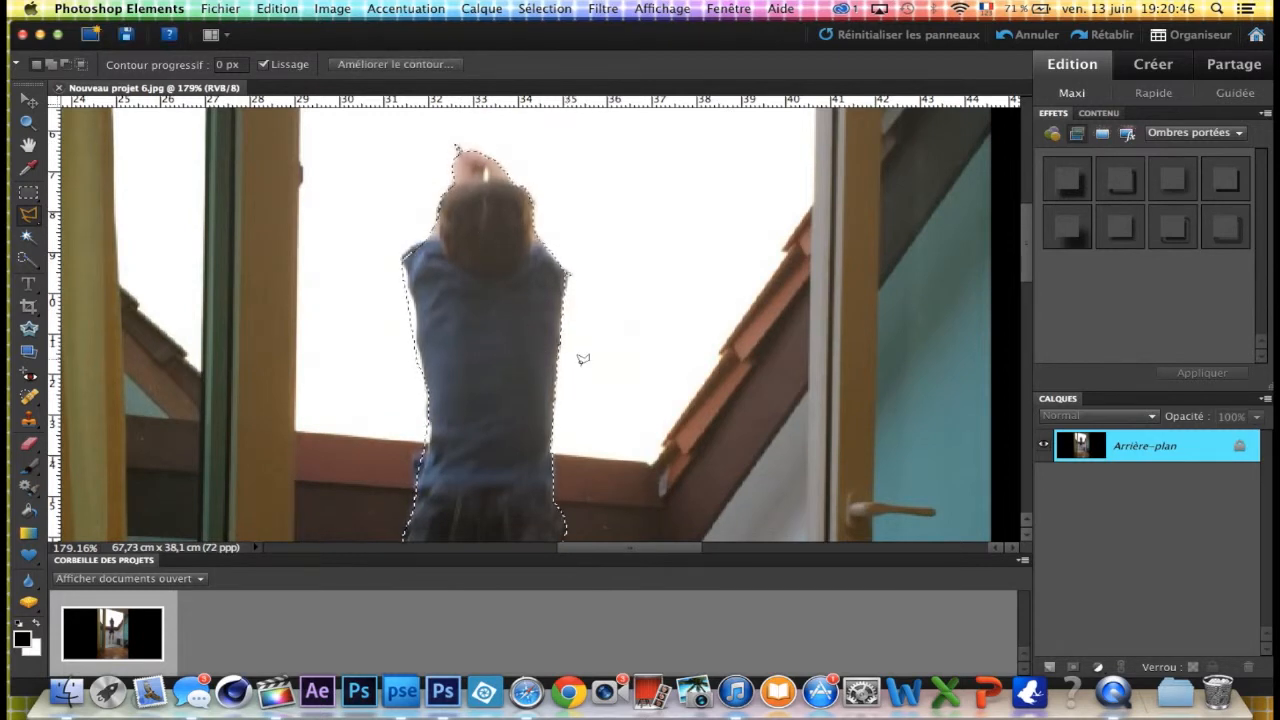
# Step: Copy the selected person to a new layer with Calque par Copier and hide the Arrière-plan layer
pyautogui.rightClick(496, 350)
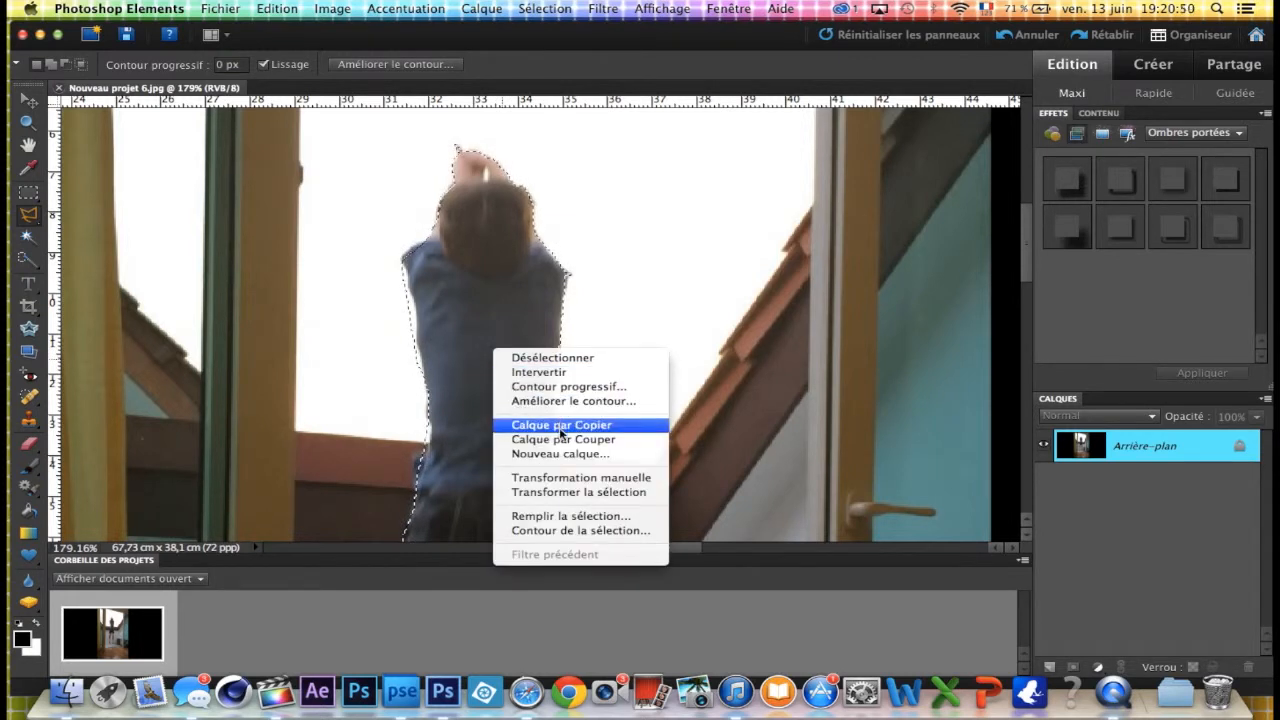
pyautogui.click(488, 344)
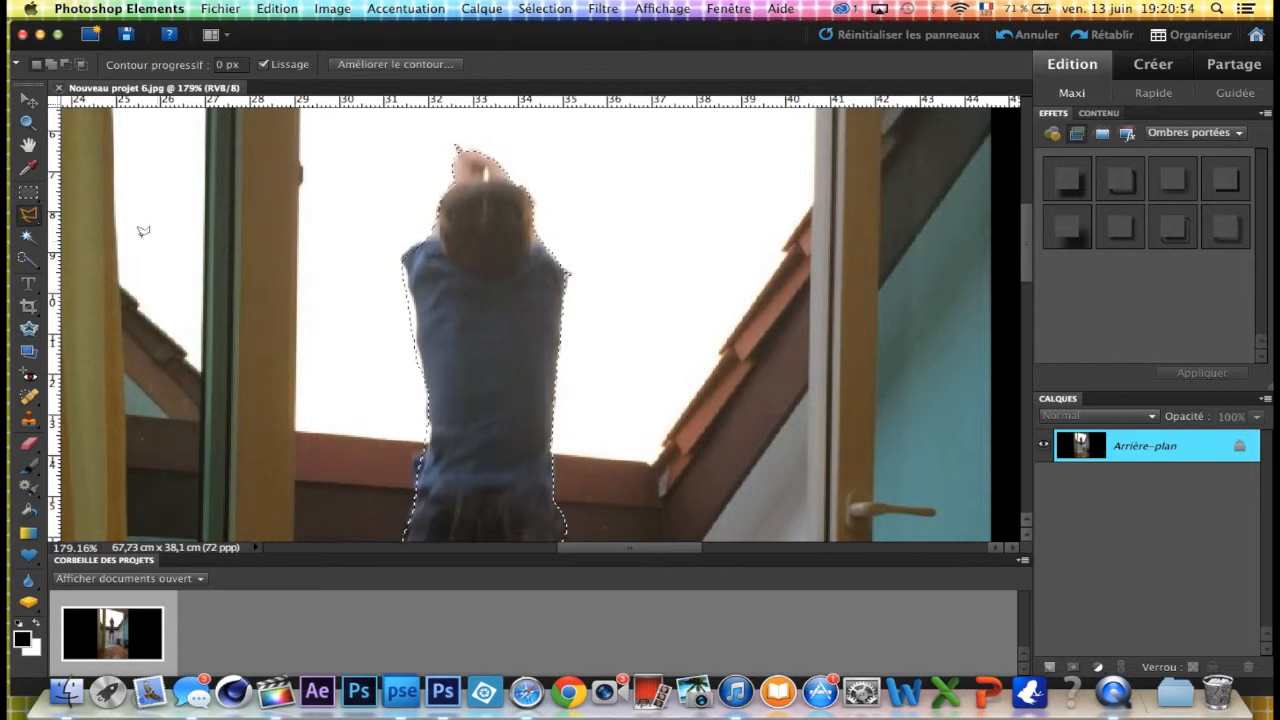
pyautogui.rightClick(465, 345)
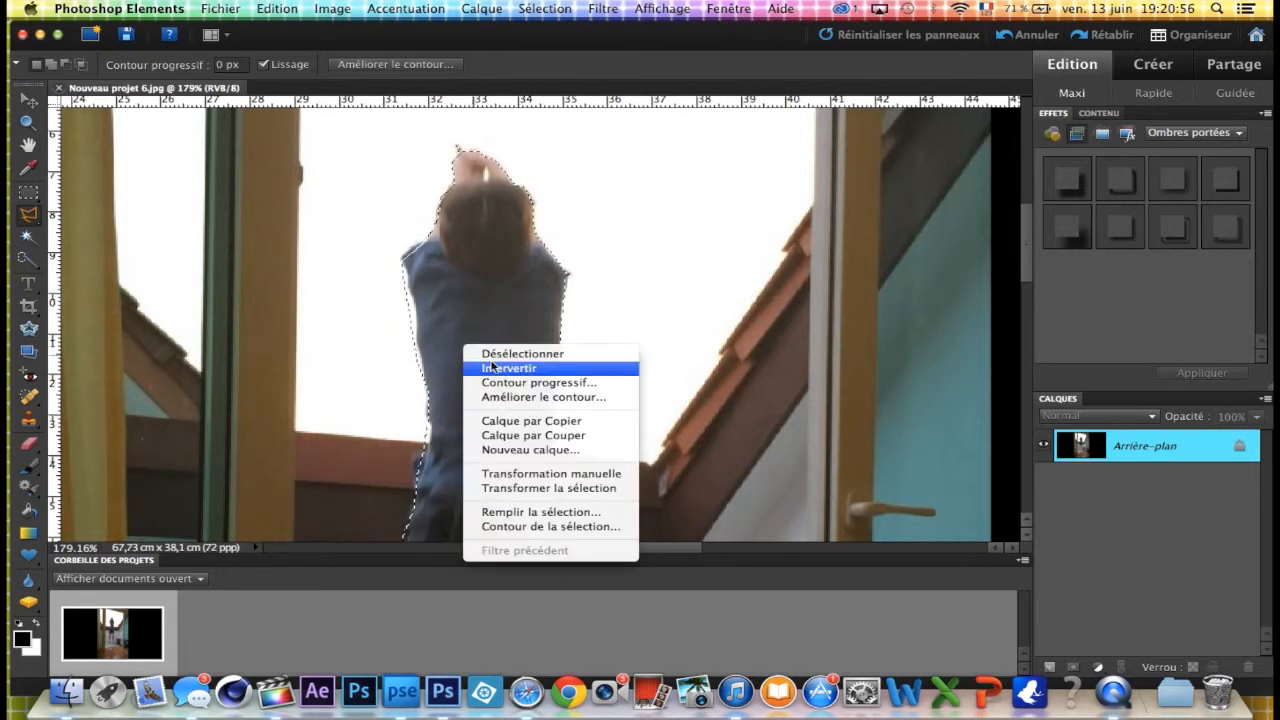
pyautogui.click(527, 421)
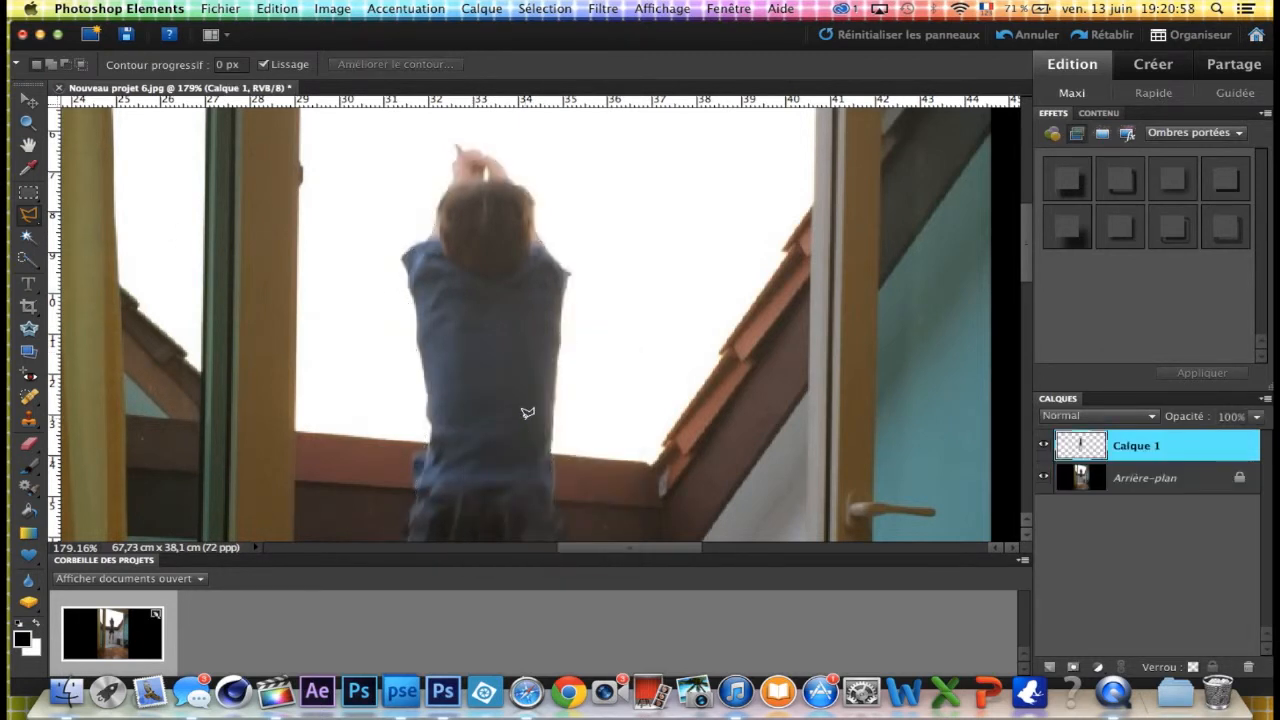
pyautogui.click(1045, 477)
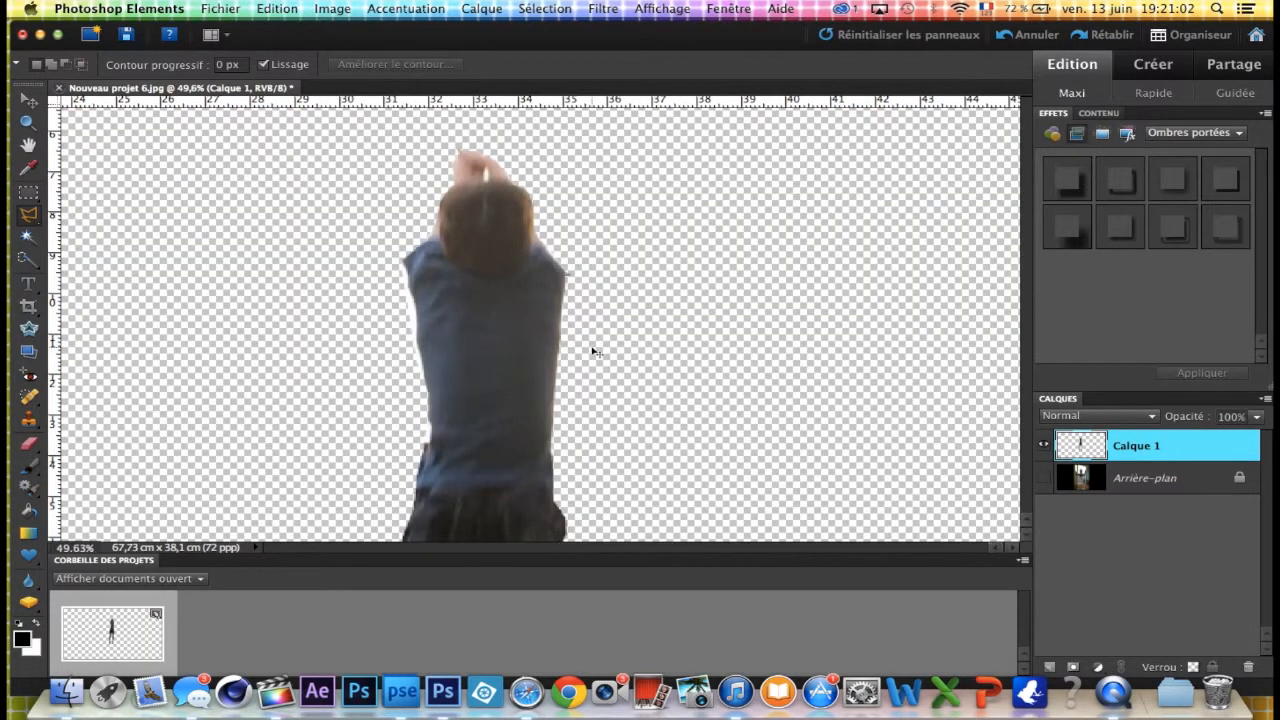
pyautogui.press('super+0')
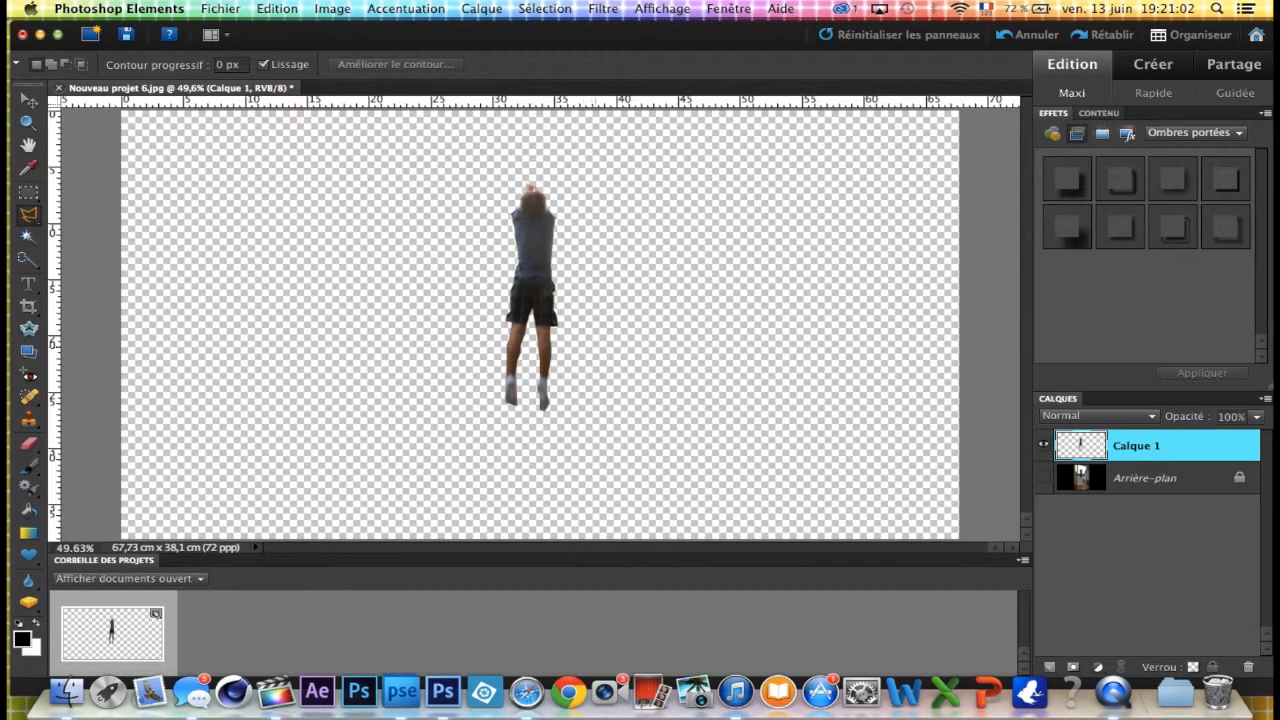
# Step: Delete the Arrière-plan layer, keeping only the cut-out person on Calque 1
pyautogui.click(1144, 479)
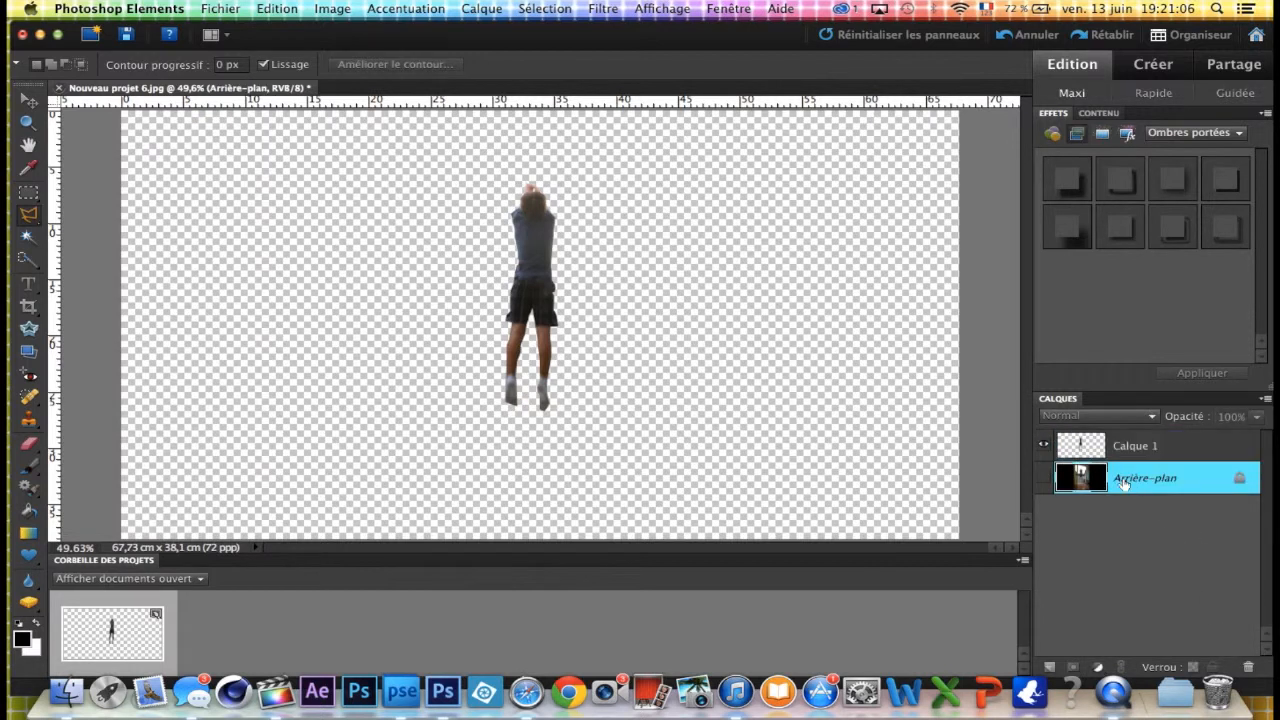
pyautogui.rightClick(1130, 480)
pyautogui.click(1098, 615)
pyautogui.moveTo(1165, 486); pyautogui.dragTo(1252, 668)
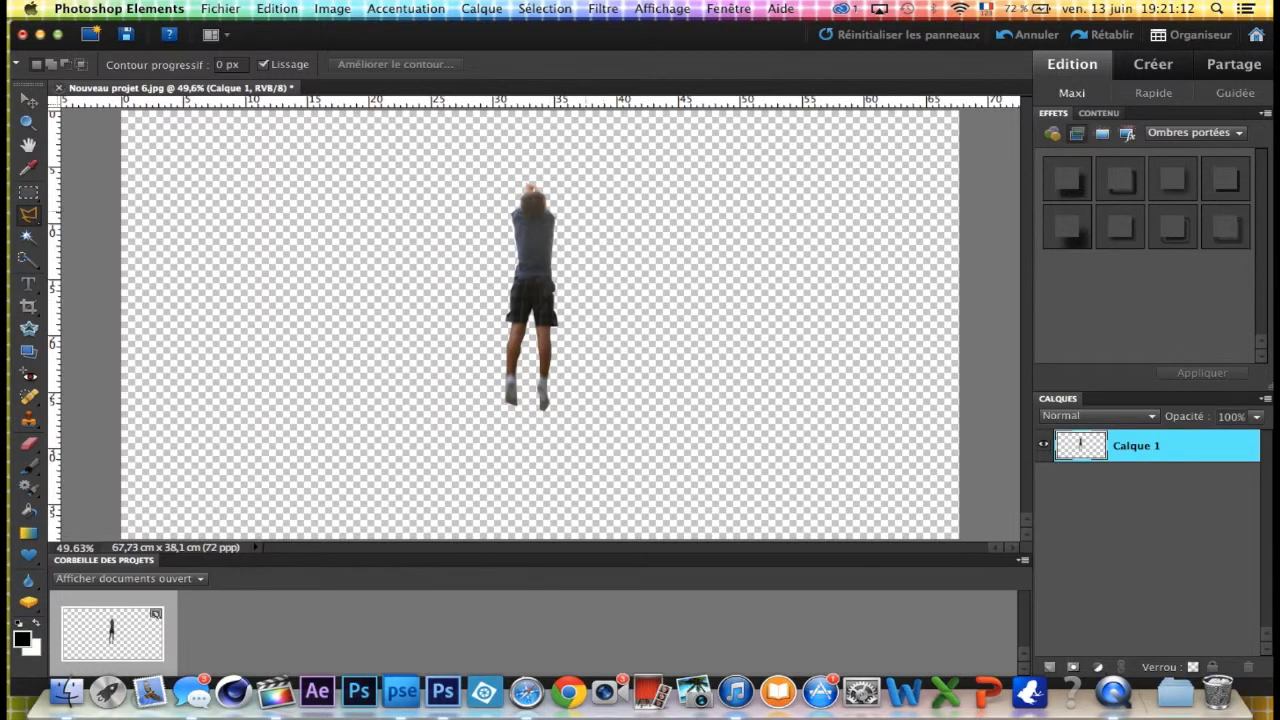
# Step: Save the cutout as a non-interlaced PNG copy named Nouveau projet 6 copie in Bureau, and close the document without saving its changes
pyautogui.click(221, 9)
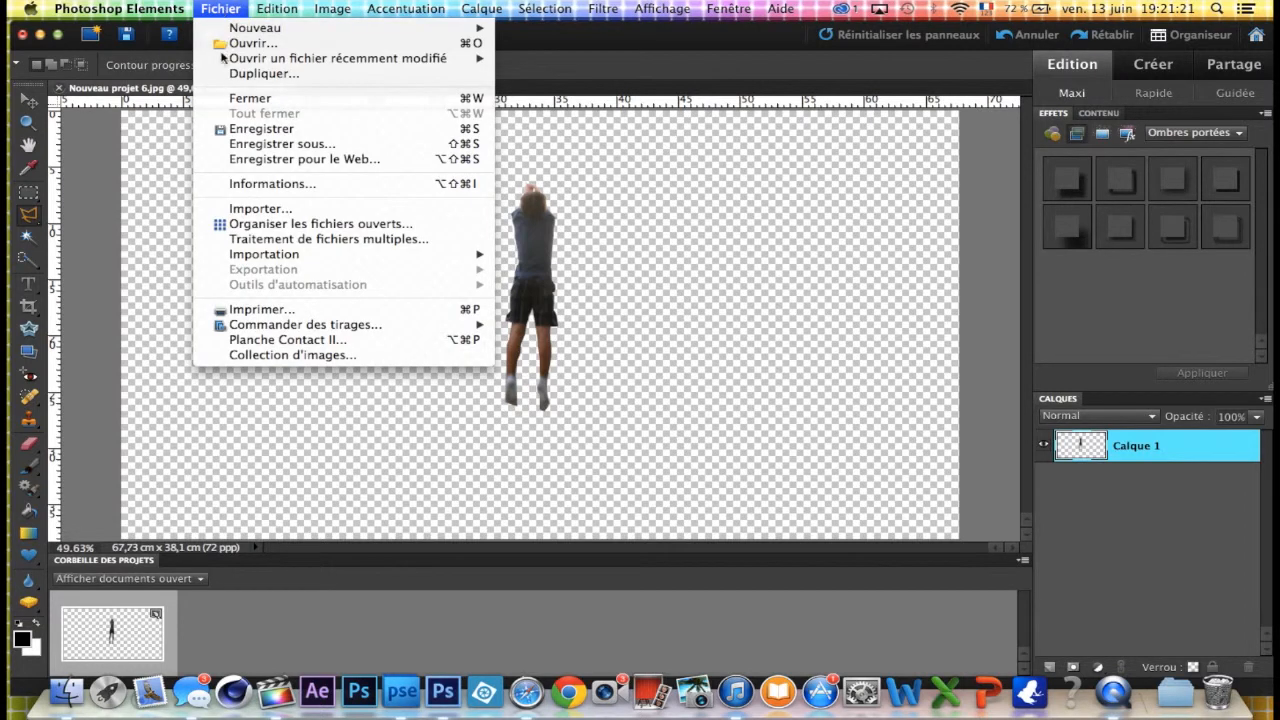
pyautogui.click(270, 143)
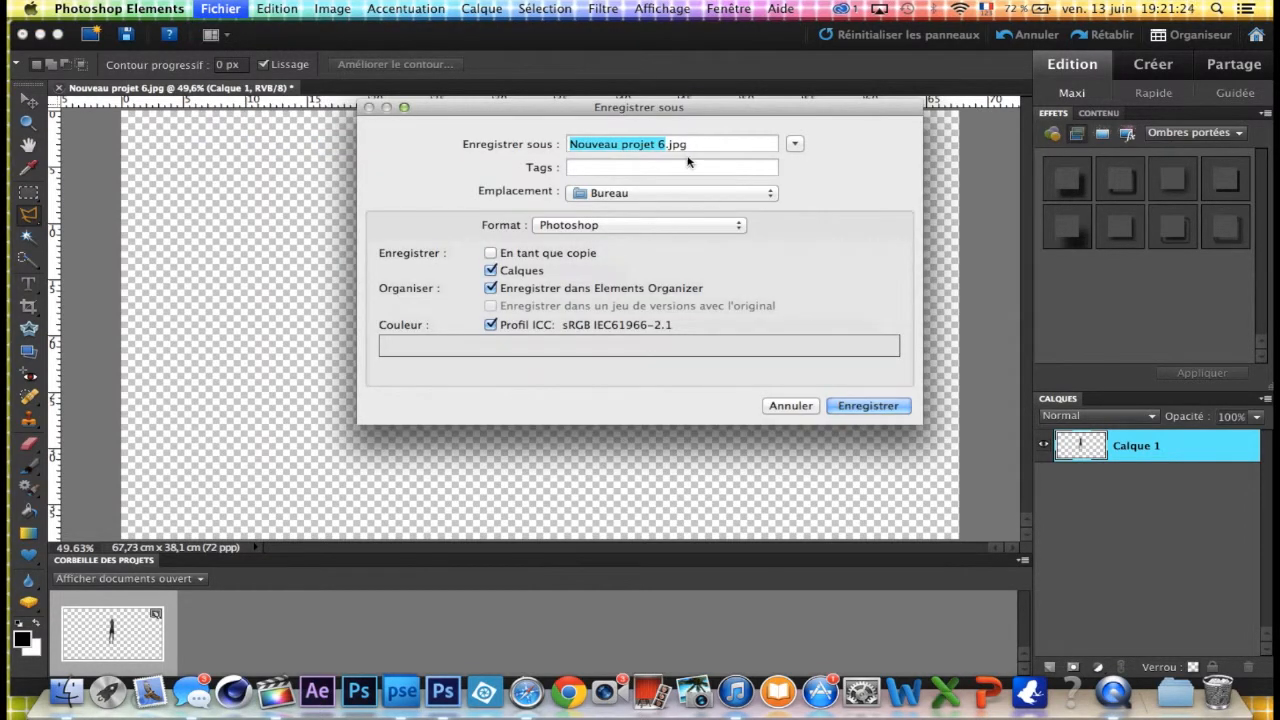
pyautogui.click(605, 226)
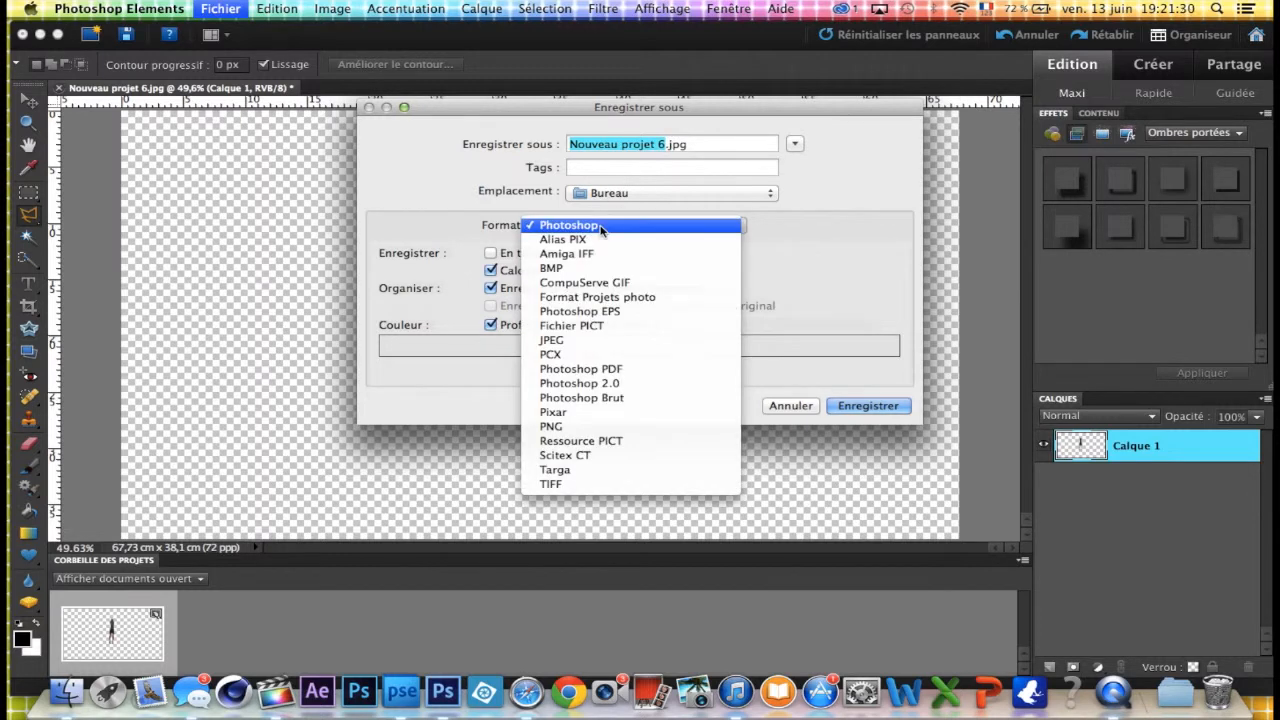
pyautogui.click(591, 428)
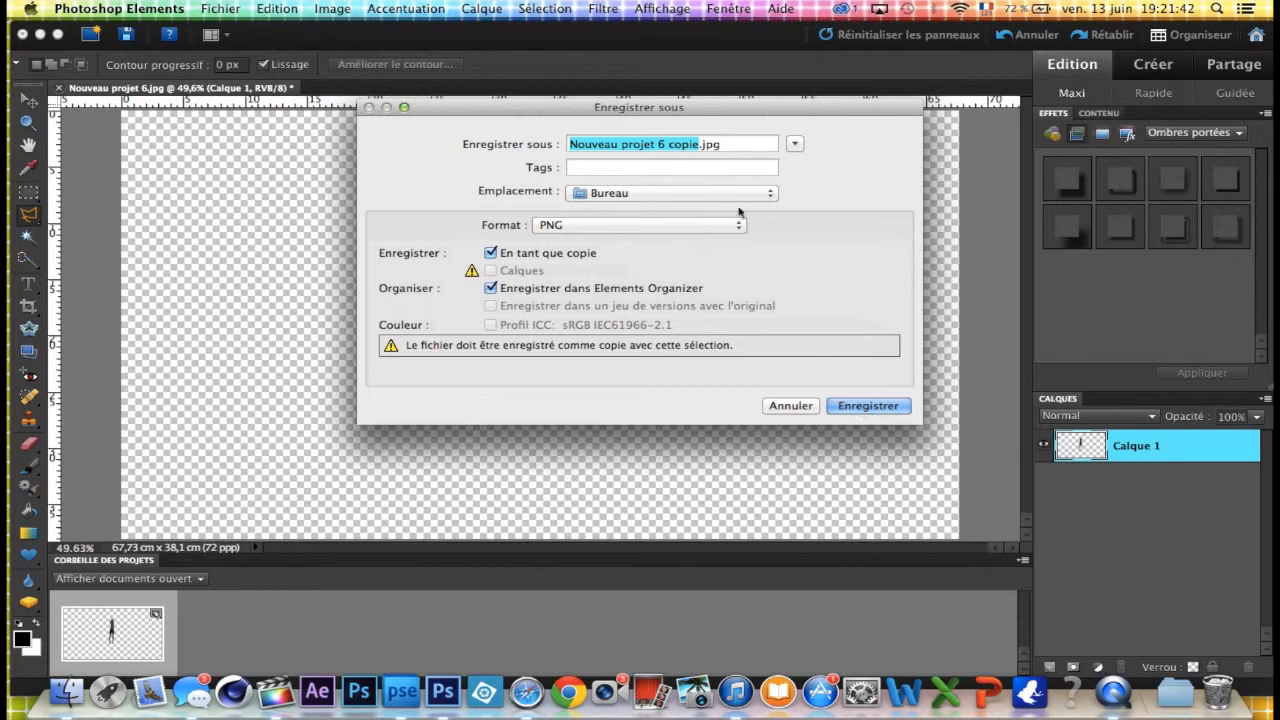
pyautogui.click(860, 405)
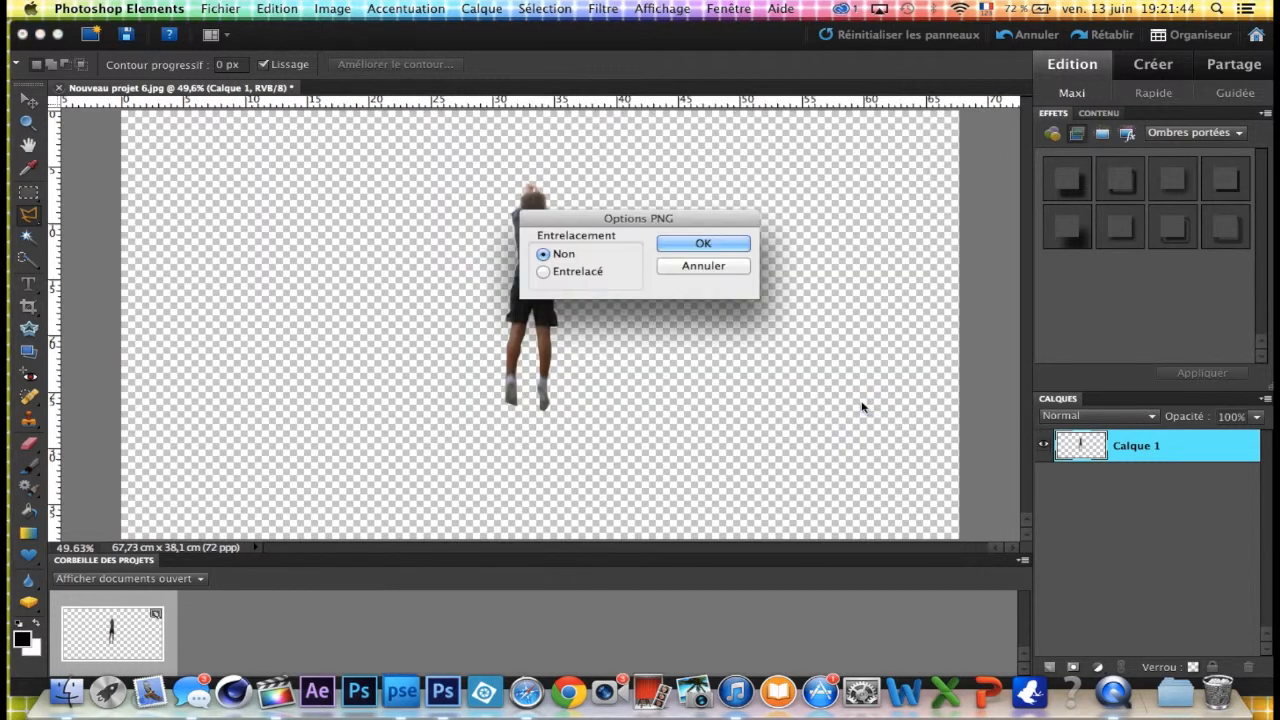
pyautogui.click(700, 245)
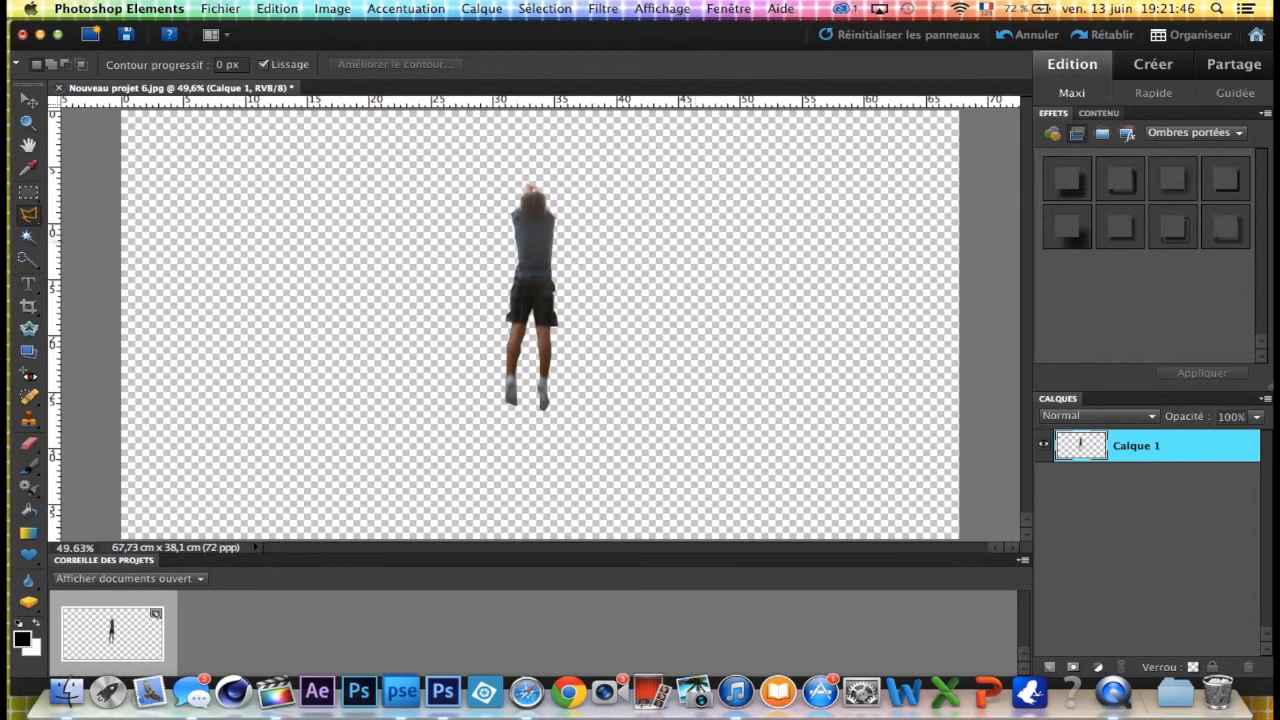
pyautogui.click(23, 36)
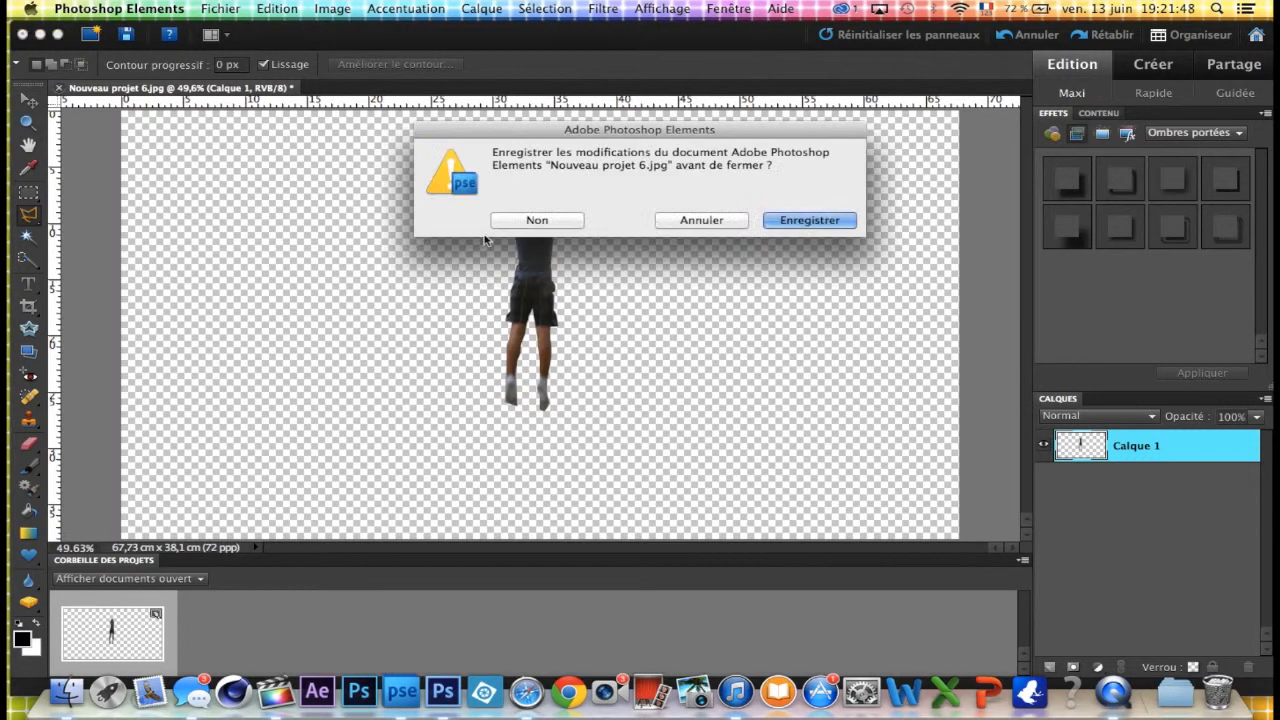
pyautogui.click(522, 222)
# Step: Add Nouveau projet 6 copie.jpg from the desktop to the Final Cut Pro timeline and connect it above the second IMG_3679 clip, starting at the cut
pyautogui.click(1203, 321)
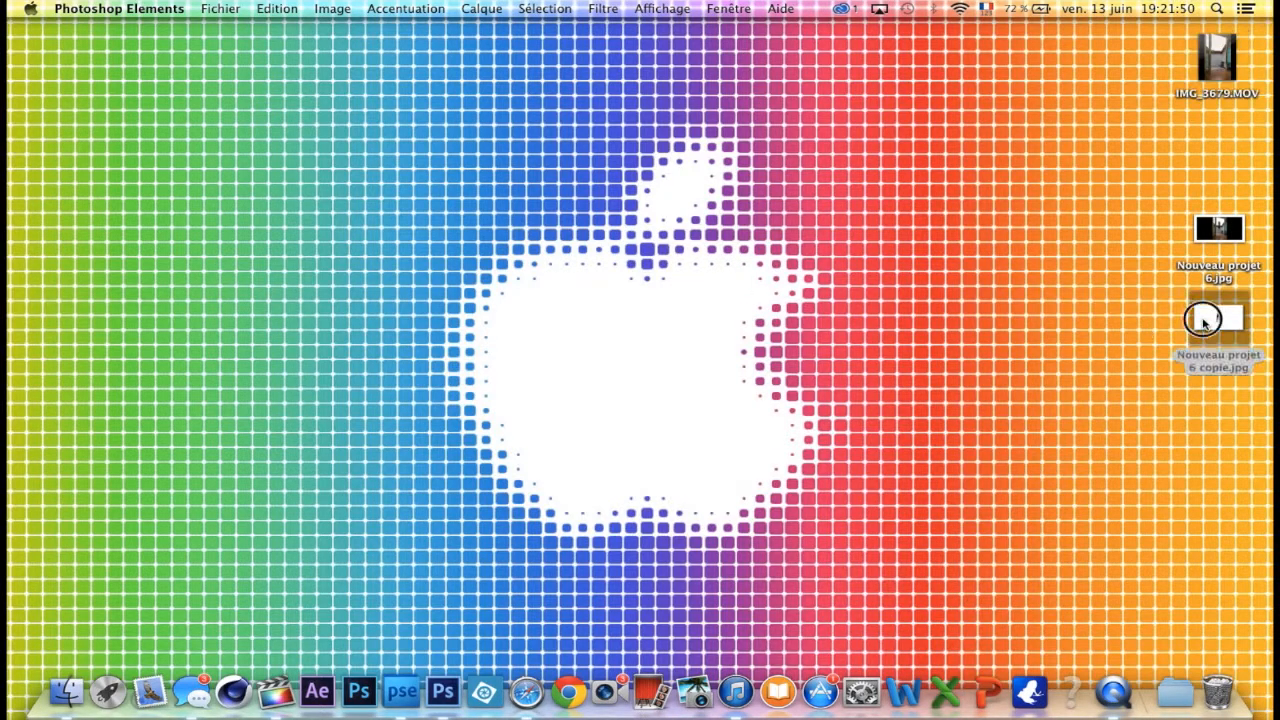
pyautogui.moveTo(1216, 320); pyautogui.dragTo(350, 490)
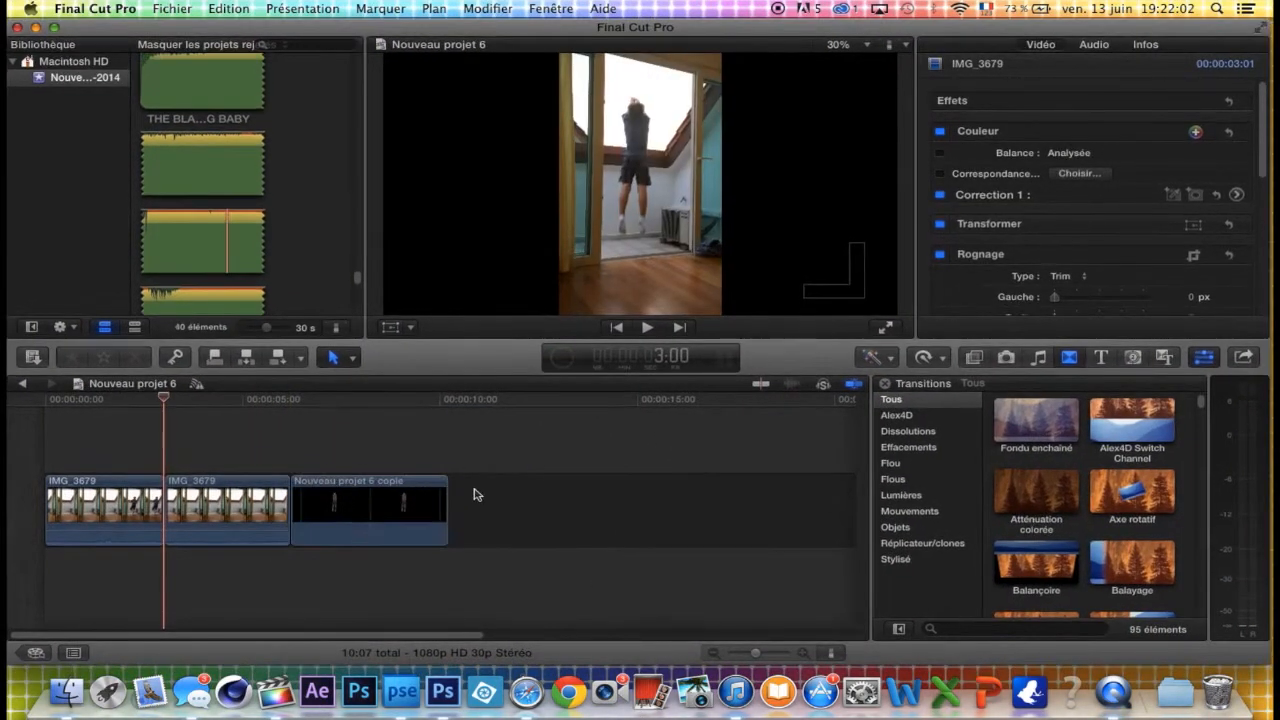
pyautogui.click(353, 412)
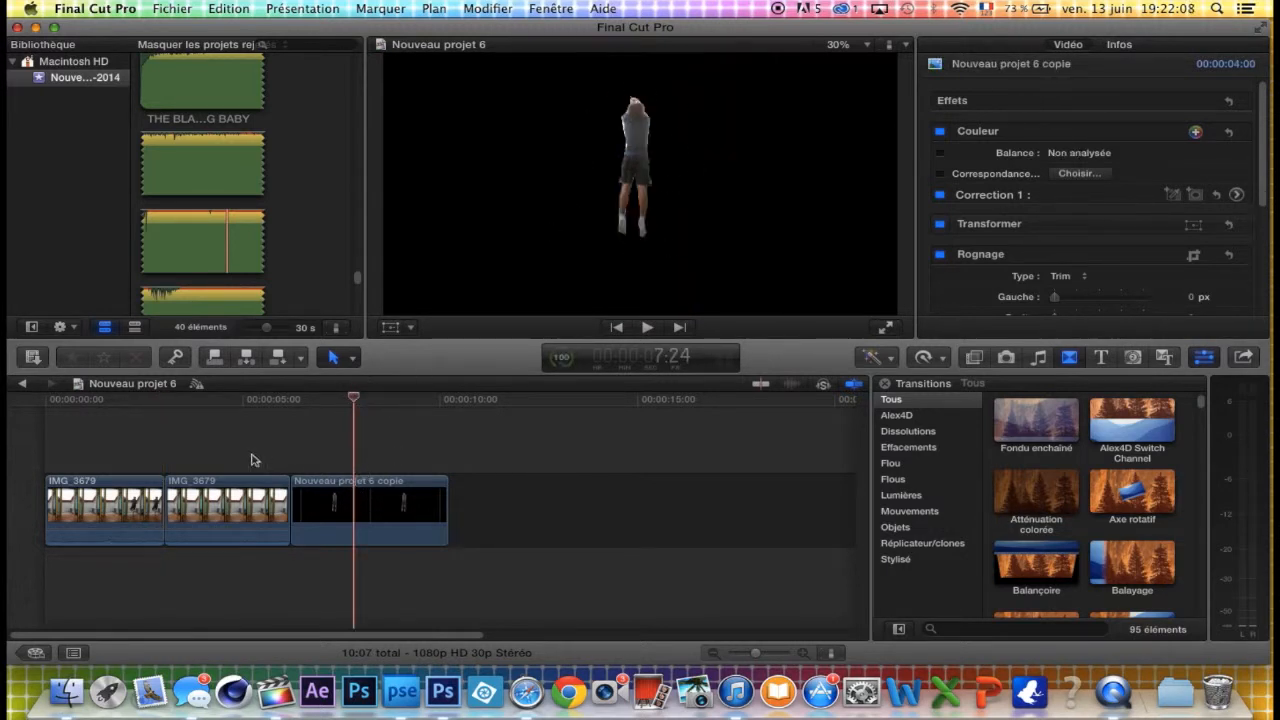
pyautogui.moveTo(349, 509); pyautogui.dragTo(229, 432)
# Step: Play the timeline twice from just before the cut to check the cutout over the second IMG_3679 clip
pyautogui.click(150, 402)
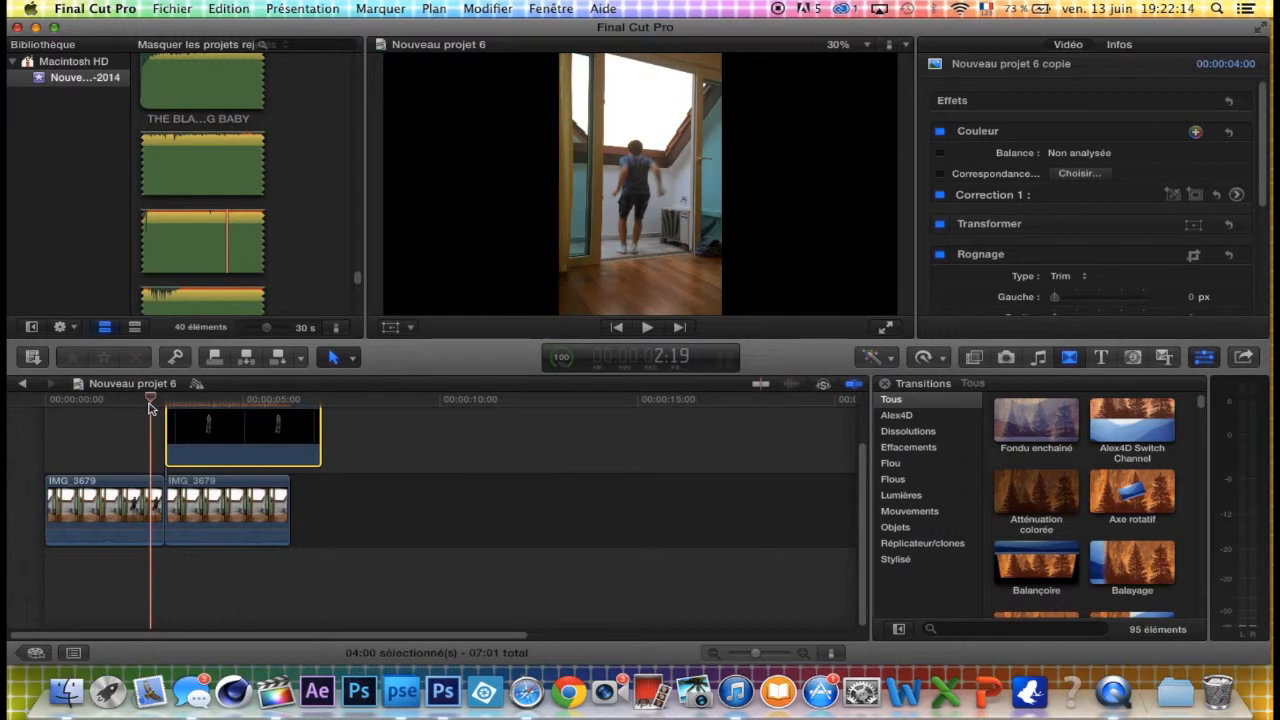
pyautogui.press('space')
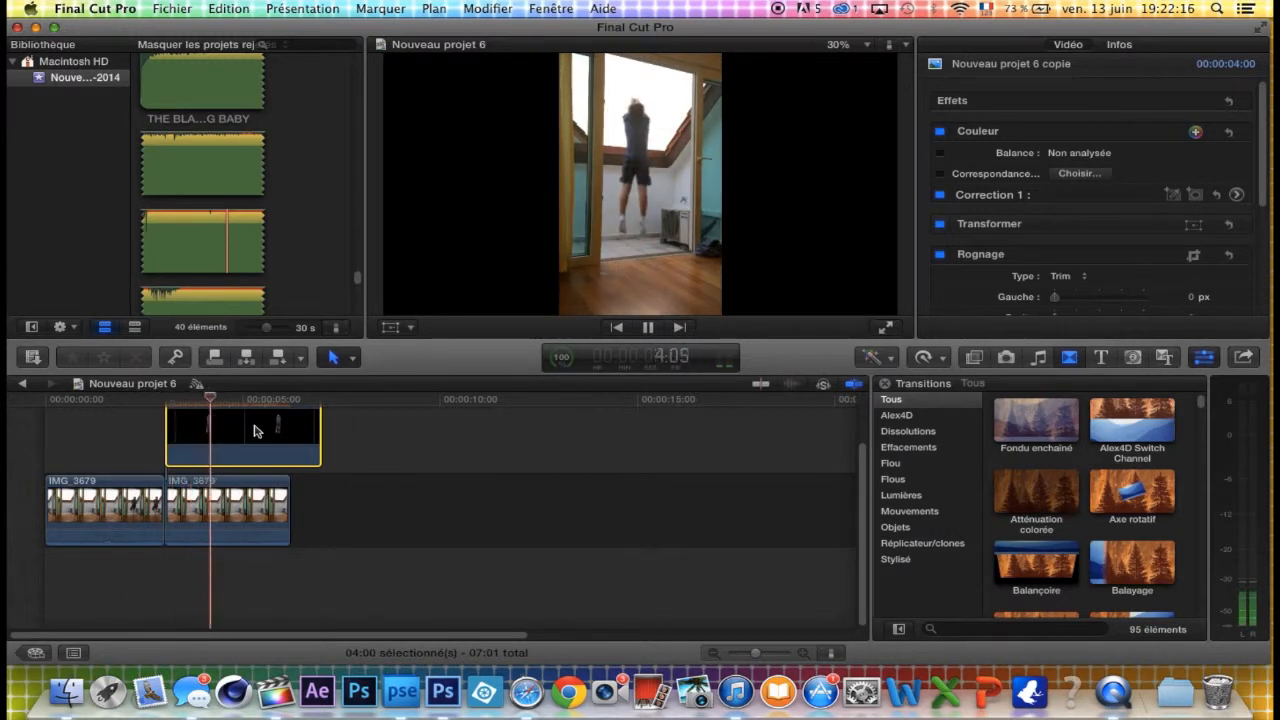
pyautogui.press('space')
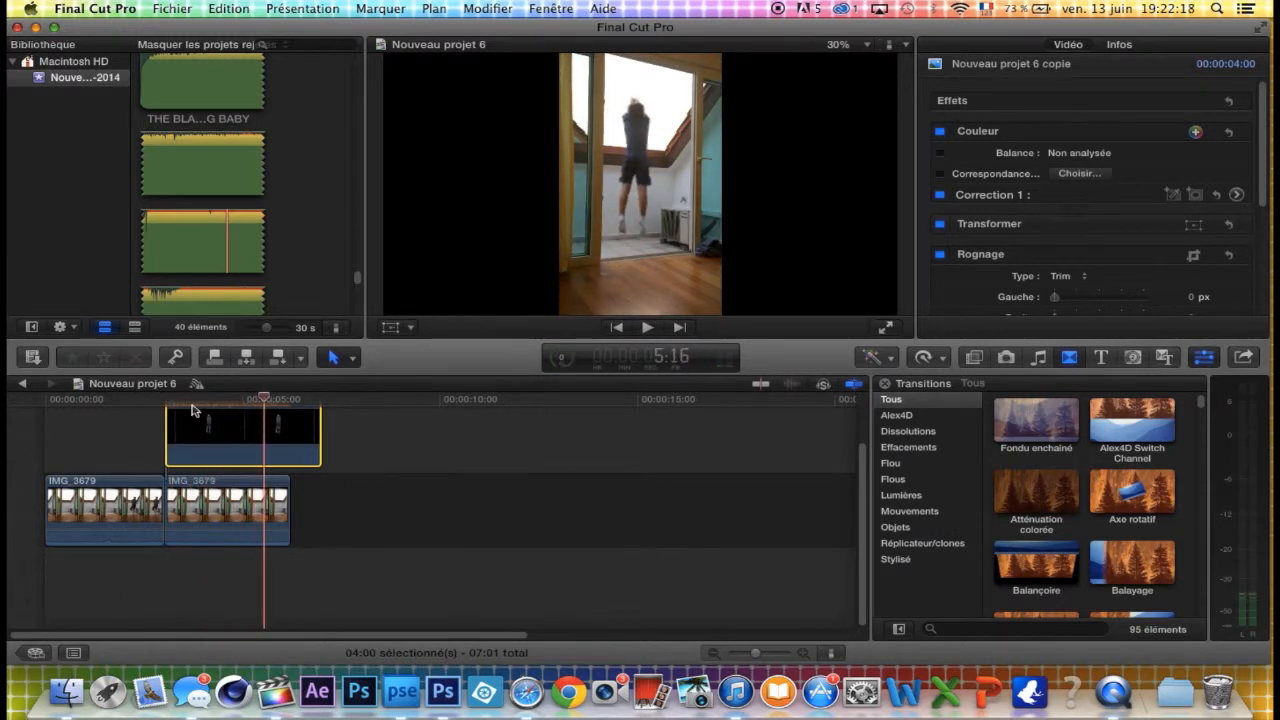
pyautogui.click(148, 401)
pyautogui.press('space')
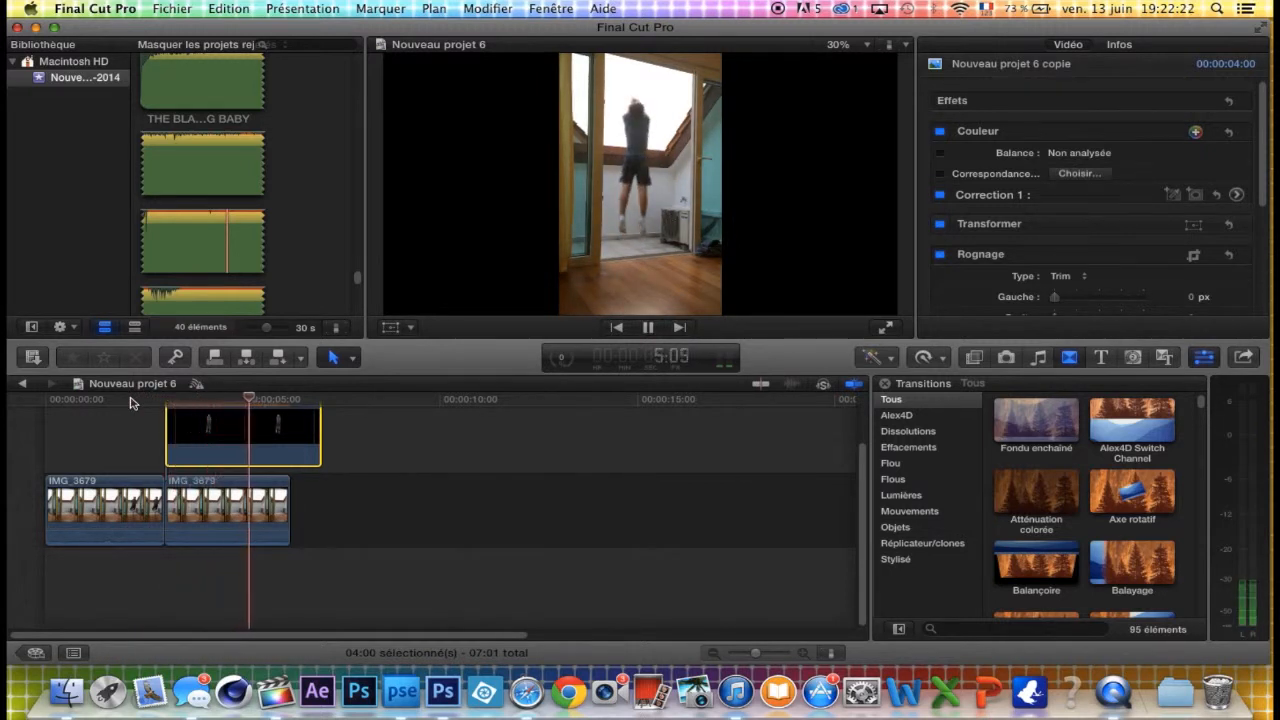
# Step: Replay the timeline from before the cut to check the timing of the cutout over the second IMG_3679 clip
pyautogui.press('space')
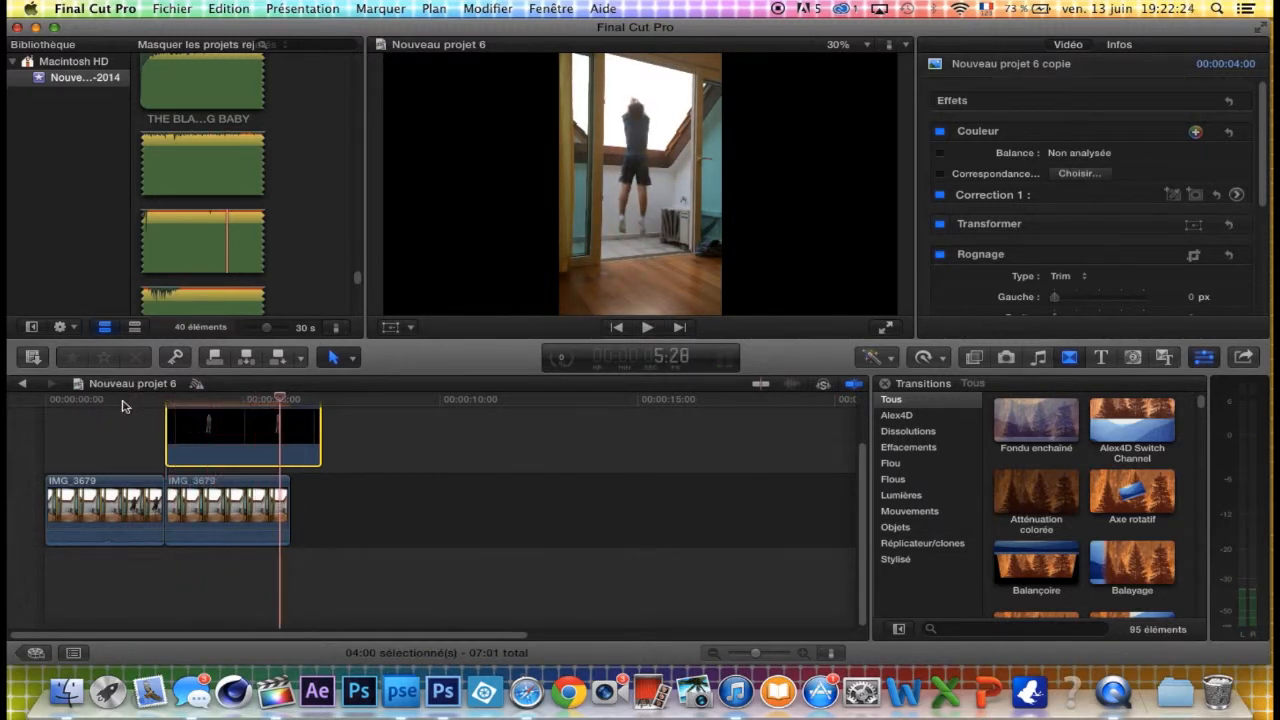
pyautogui.click(122, 405)
pyautogui.press('space')
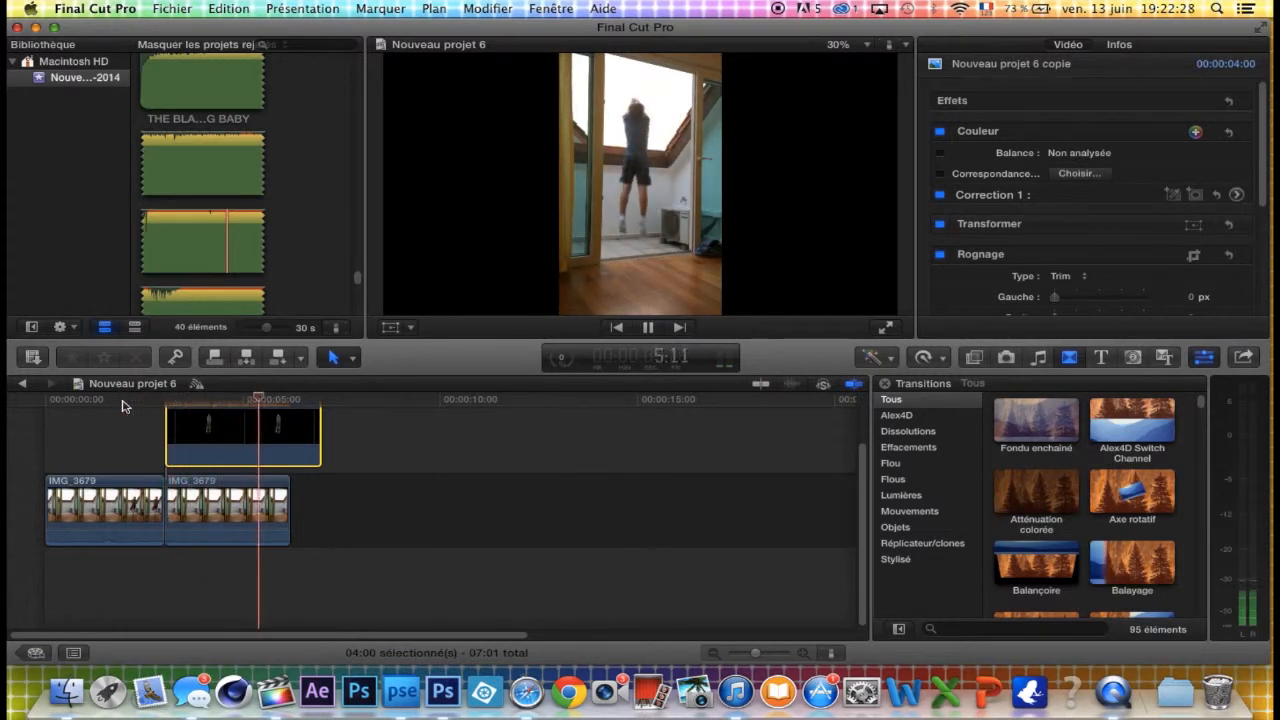
pyautogui.press('space')
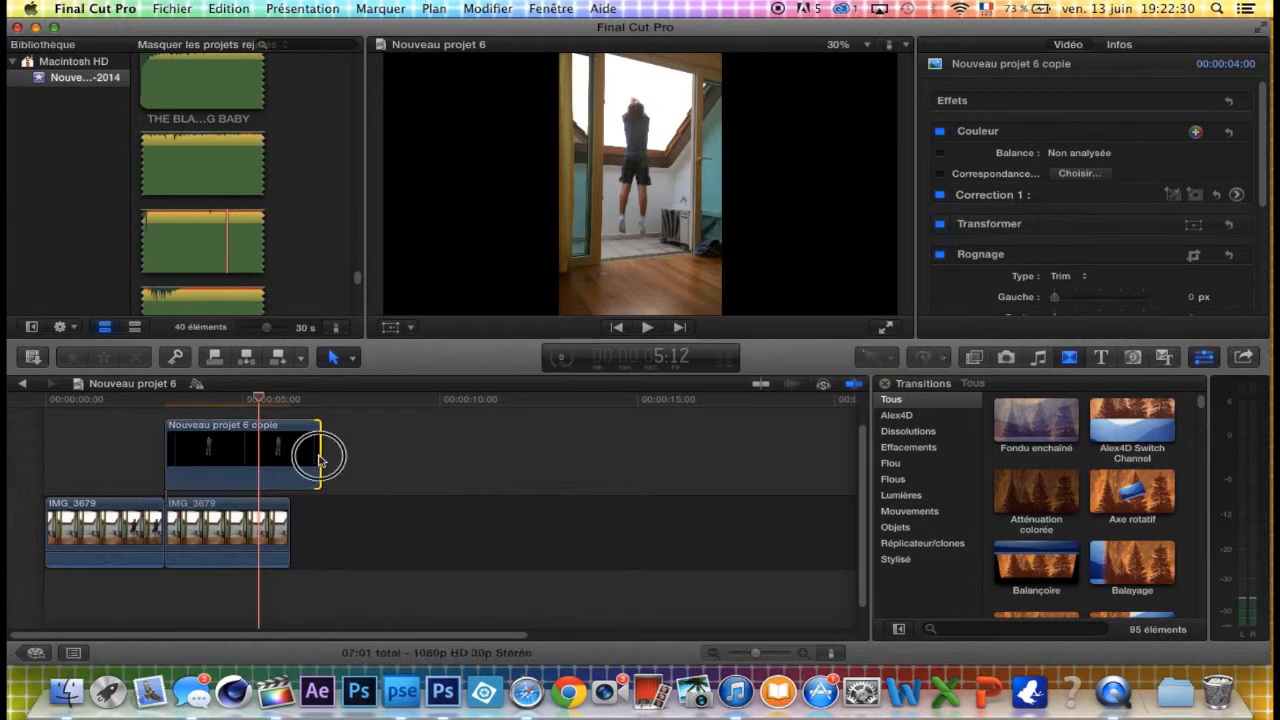
# Step: Trim the Nouveau projet 6 copie clip to end with the second IMG_3679 clip, and add a Transform keyframe at its start
pyautogui.moveTo(319, 457); pyautogui.dragTo(290, 447)
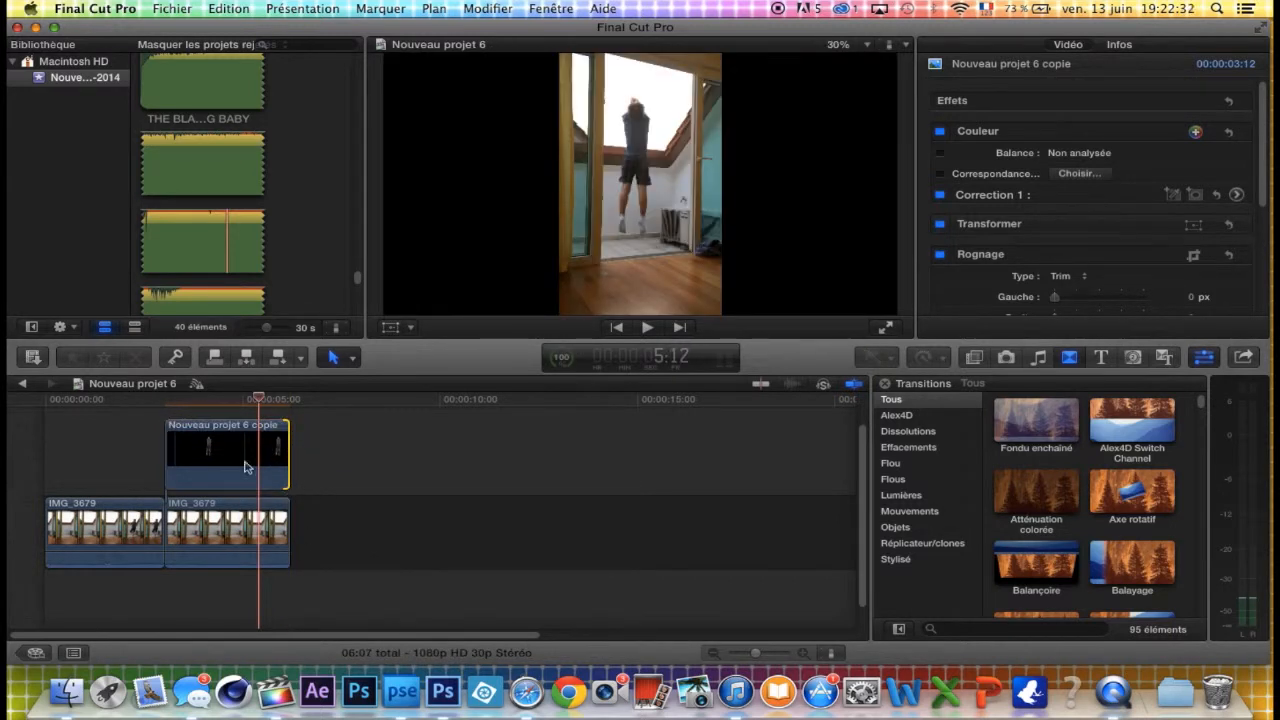
pyautogui.press('Up')
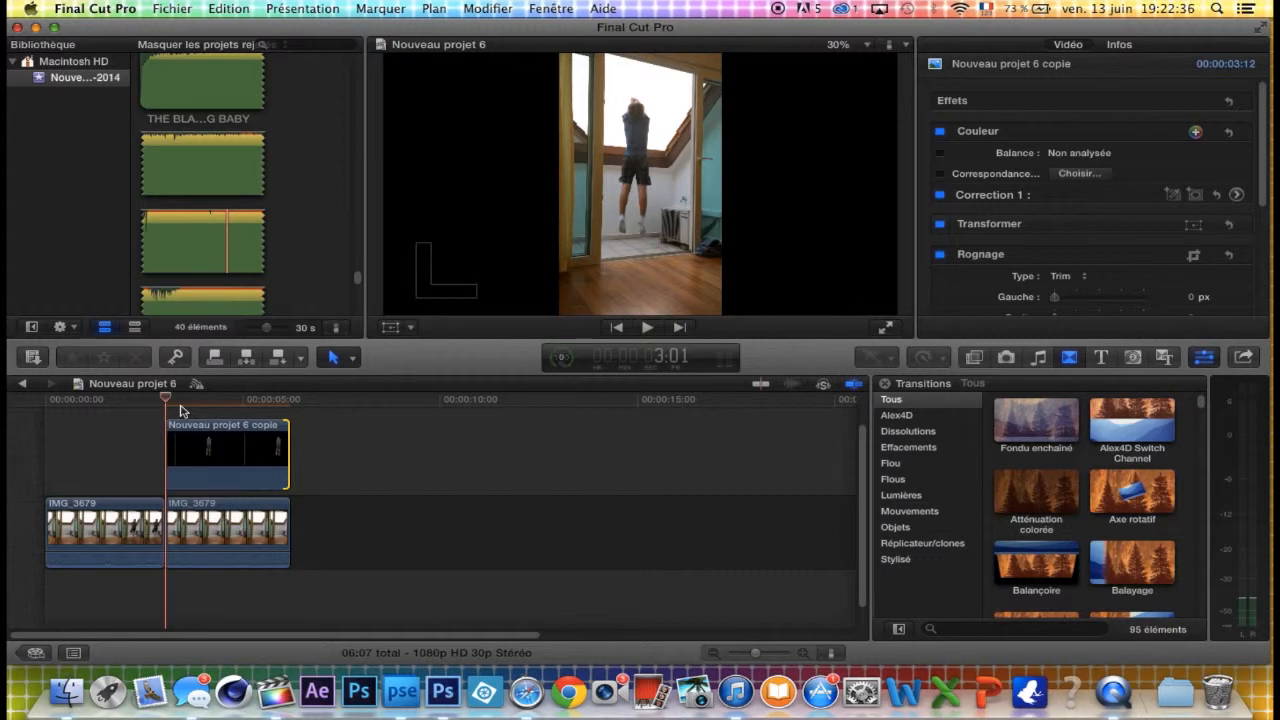
pyautogui.click(393, 328)
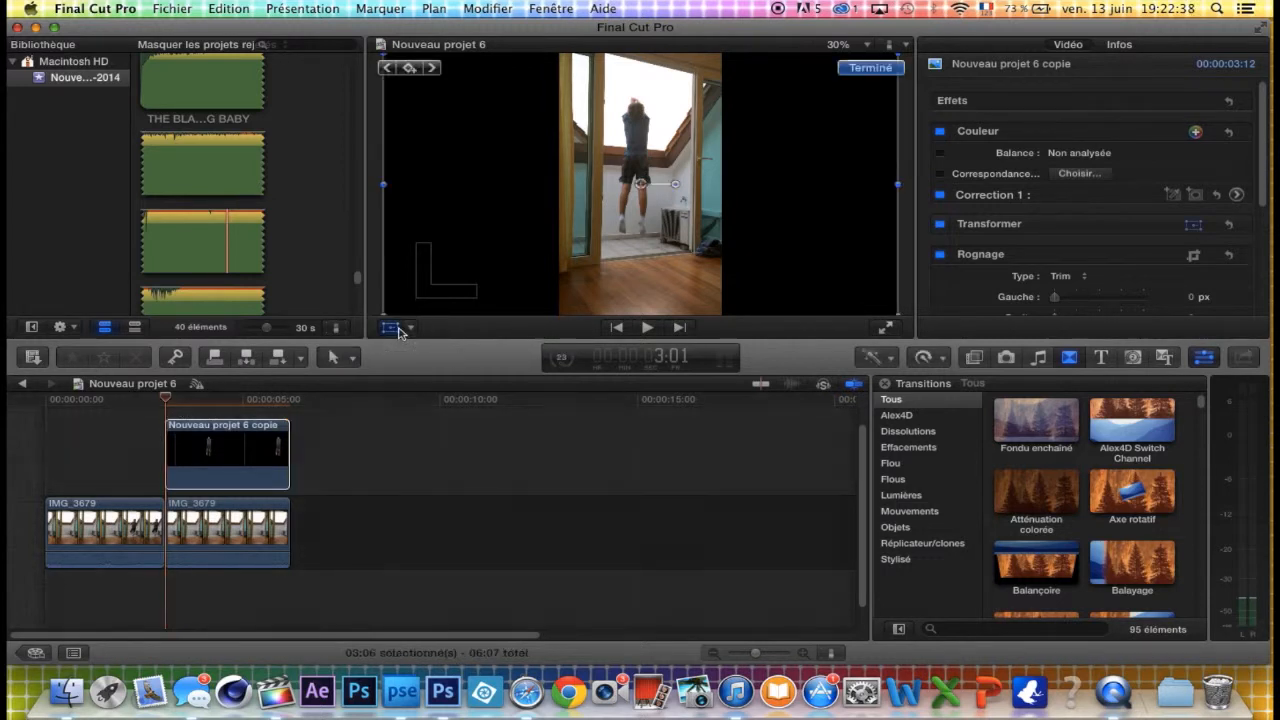
pyautogui.click(398, 332)
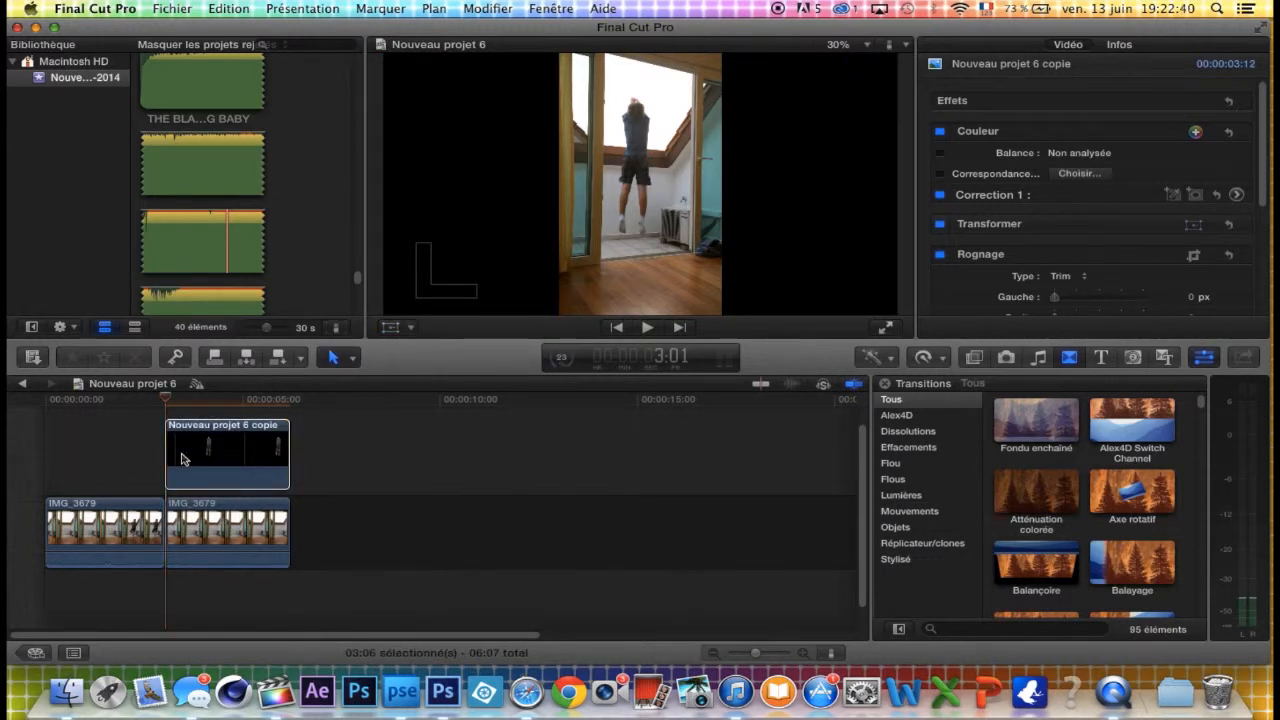
pyautogui.click(168, 400)
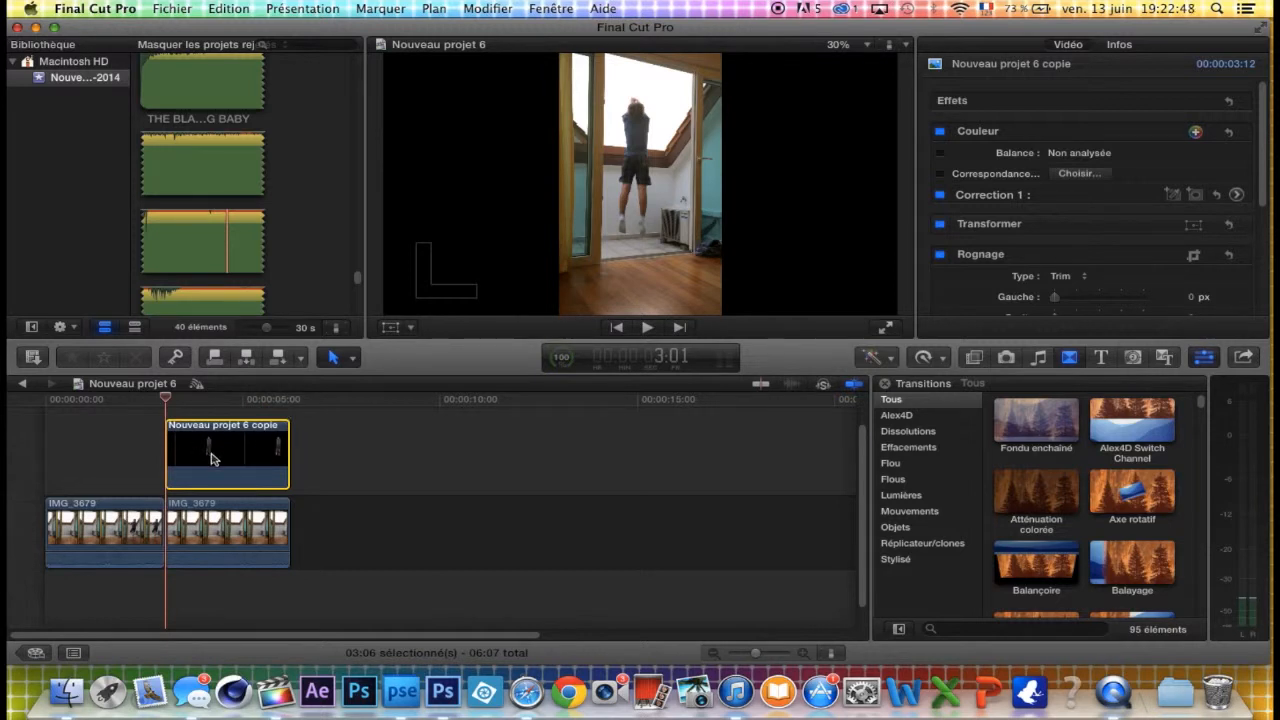
pyautogui.click(409, 330)
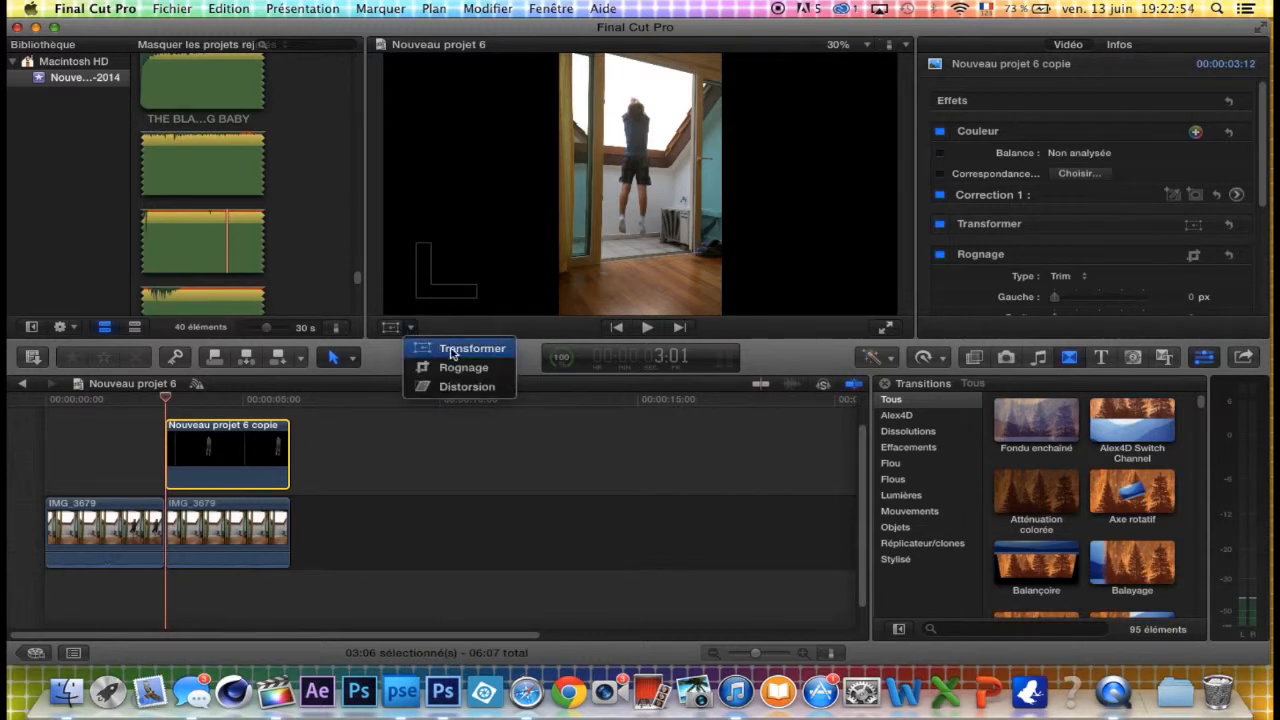
pyautogui.click(452, 349)
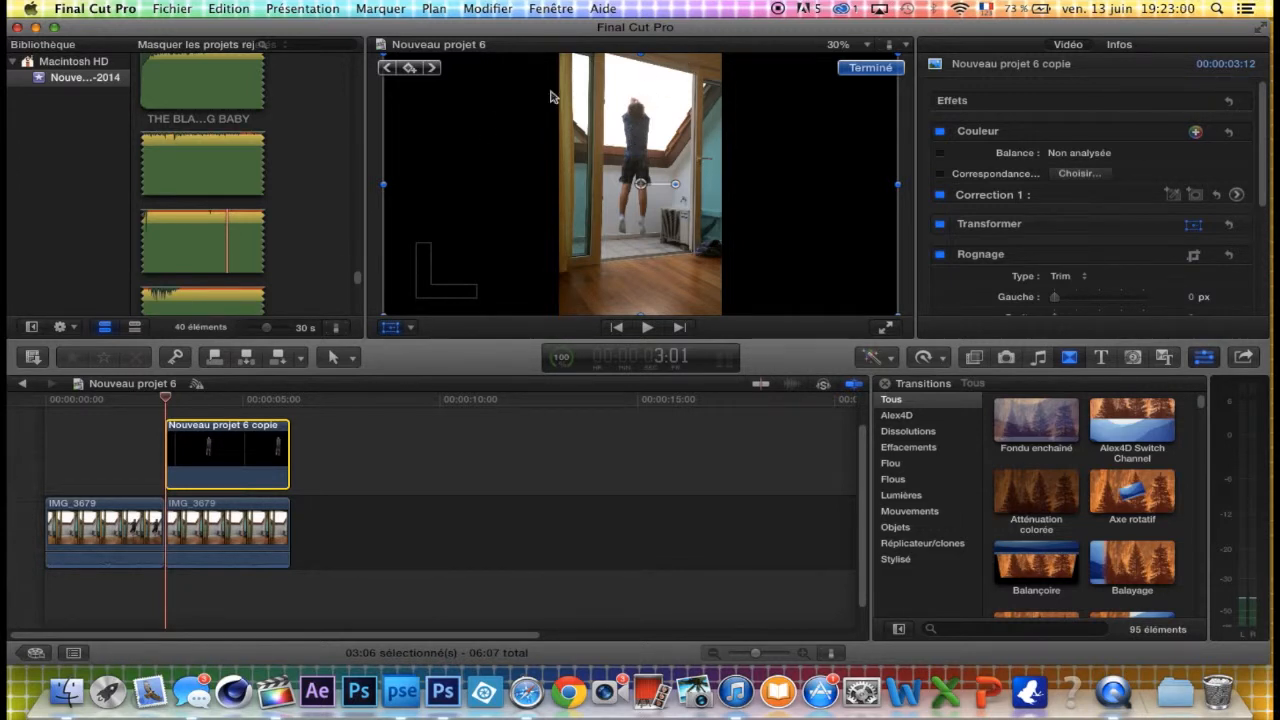
pyautogui.click(410, 72)
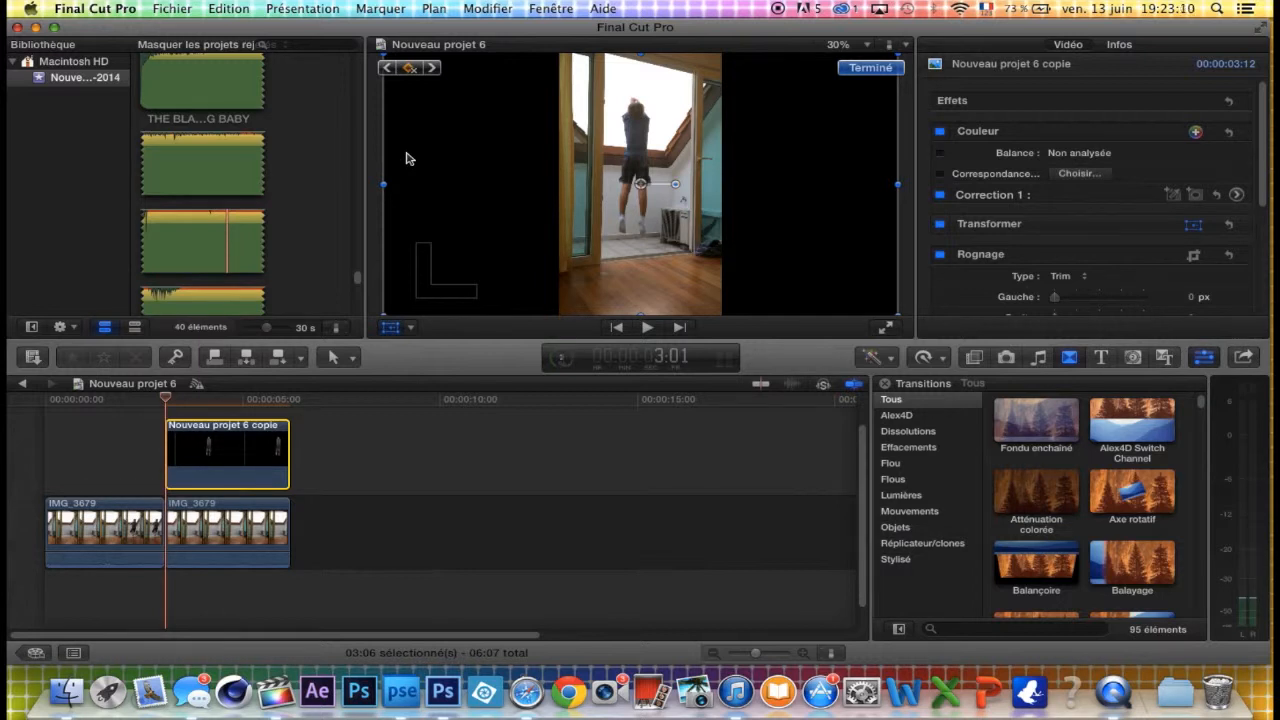
# Step: Two frames into the cutout clip, at 3:03, keyframe the person slightly smaller, higher and tilted a little clockwise
pyautogui.press('Right')
pyautogui.press('Right')
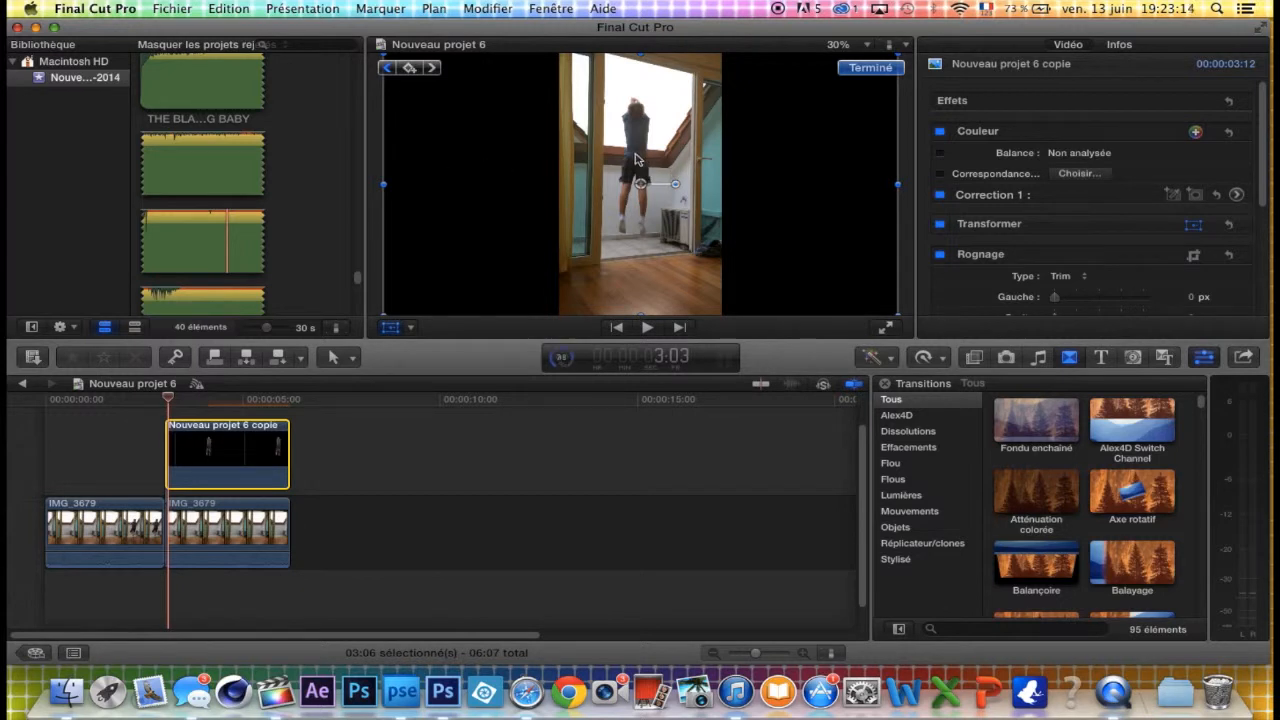
pyautogui.click(385, 315)
pyautogui.moveTo(385, 315); pyautogui.dragTo(438, 288)
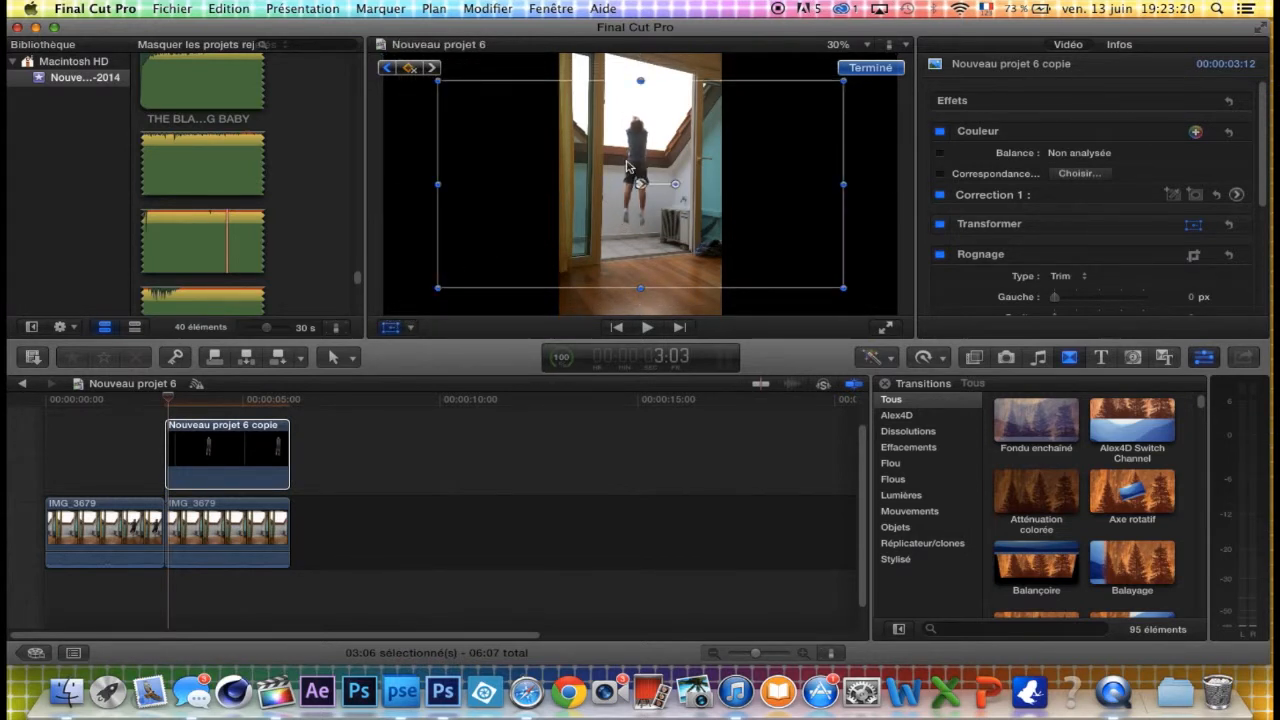
pyautogui.moveTo(640, 183); pyautogui.dragTo(679, 172)
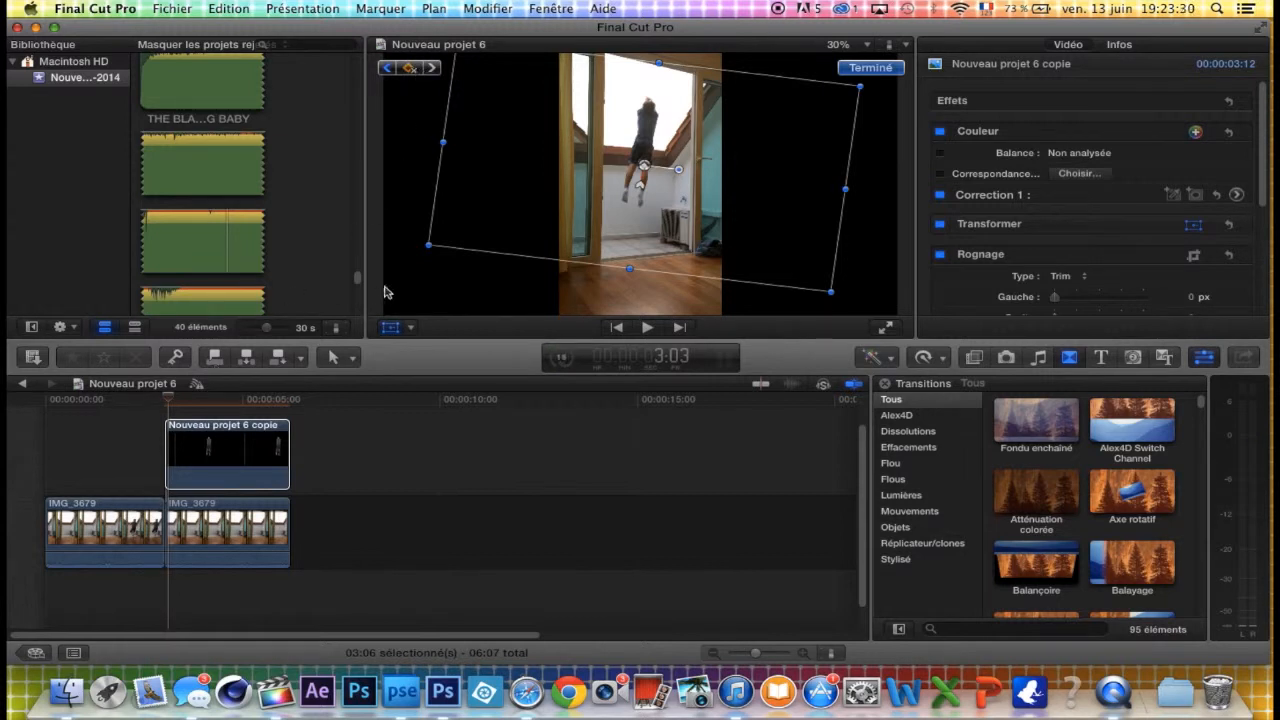
# Step: At 3:05, keyframe the cutout smaller again, raised toward the roof window and tilted further clockwise
pyautogui.press('Right')
pyautogui.press('Right')
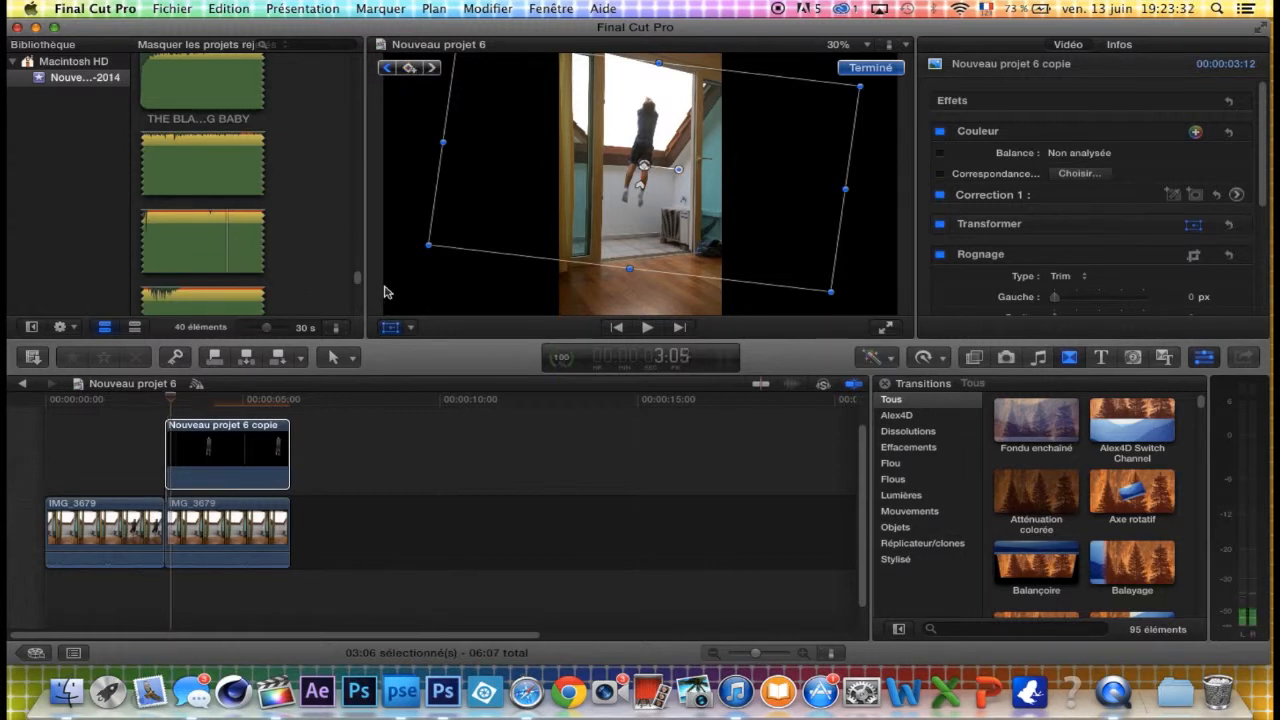
pyautogui.moveTo(428, 246); pyautogui.dragTo(484, 224)
pyautogui.moveTo(644, 147); pyautogui.dragTo(697, 138)
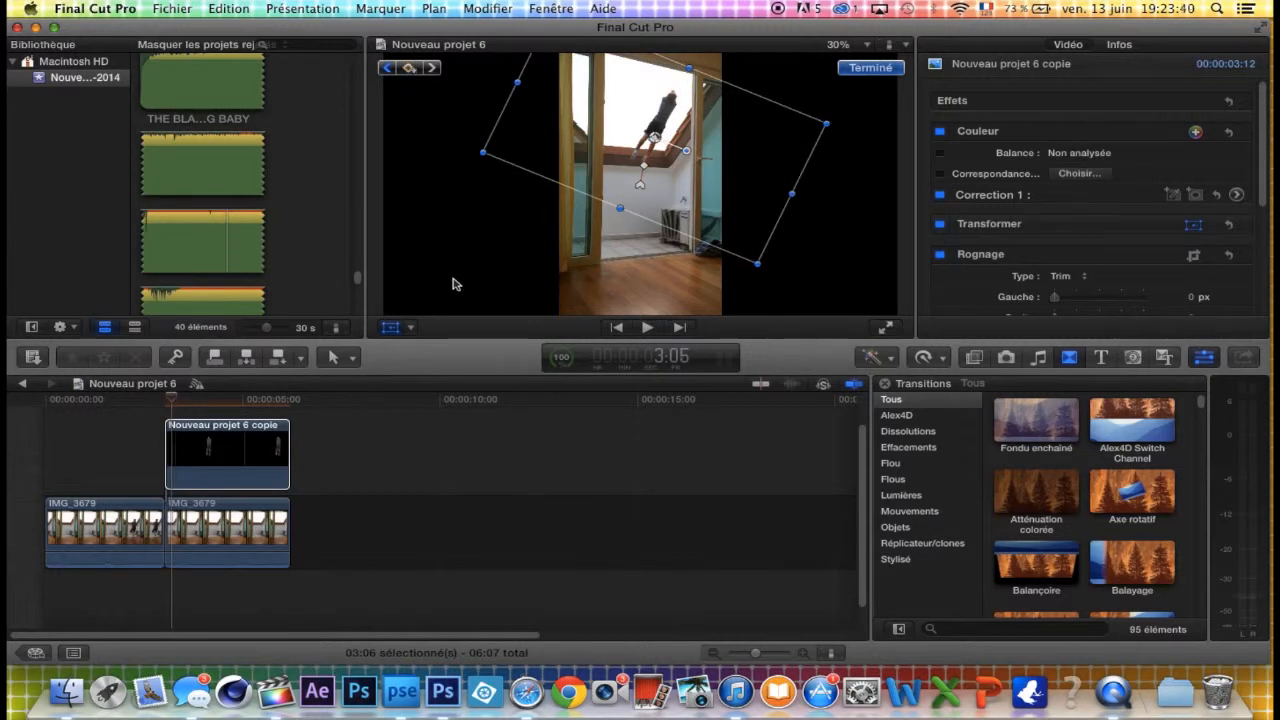
# Step: Two frames on from 3:05, keyframe the cutout smaller, up inside the roof window opening and rotated further clockwise
pyautogui.moveTo(485, 148); pyautogui.dragTo(533, 147)
pyautogui.click(655, 122)
pyautogui.moveTo(655, 122); pyautogui.dragTo(697, 141)
pyautogui.click(699, 127)
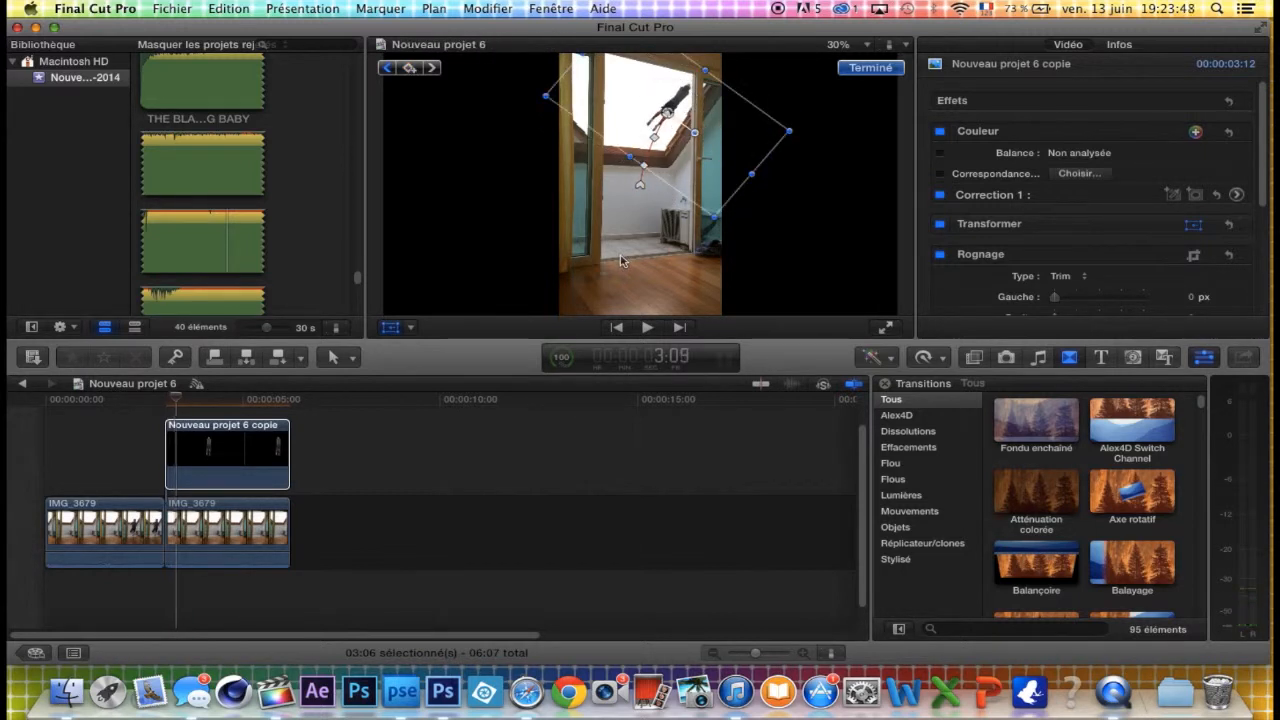
# Step: Keyframe the cutout smaller and higher in the roof window at 3:09, move it out of sight at 3:11, and finish transforming
pyautogui.moveTo(545, 96); pyautogui.dragTo(588, 97)
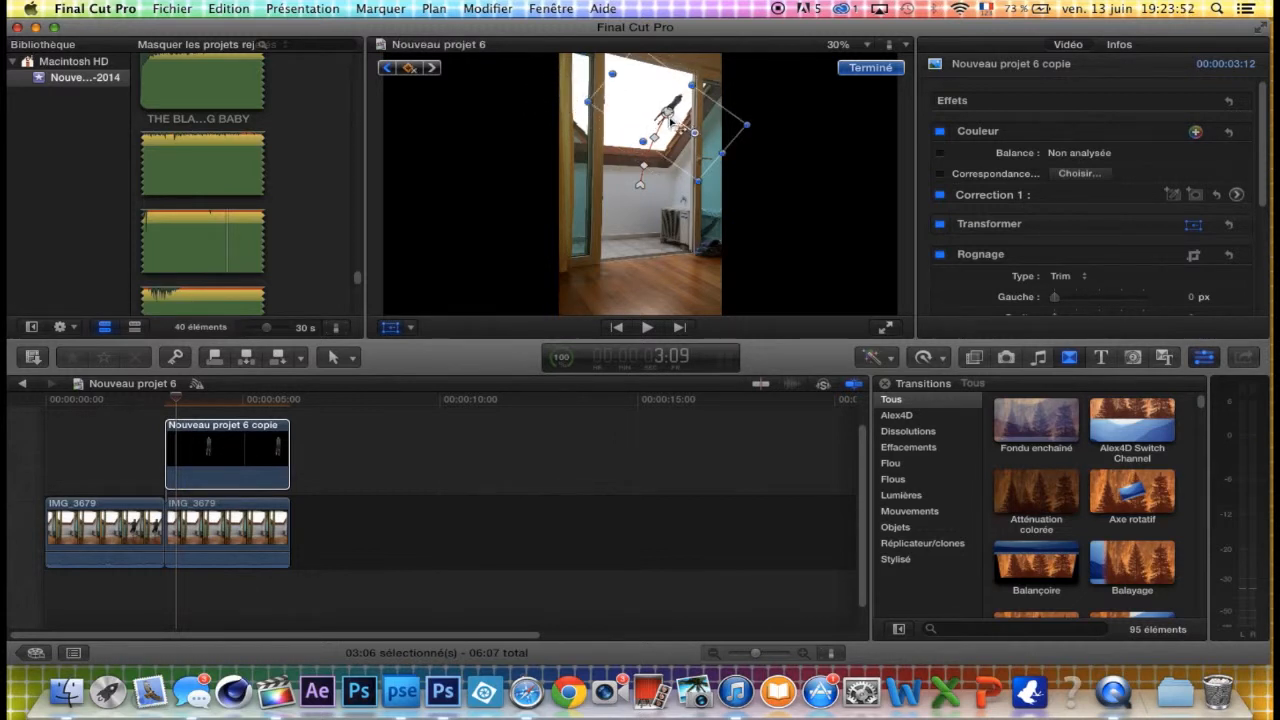
pyautogui.moveTo(668, 116); pyautogui.dragTo(680, 95)
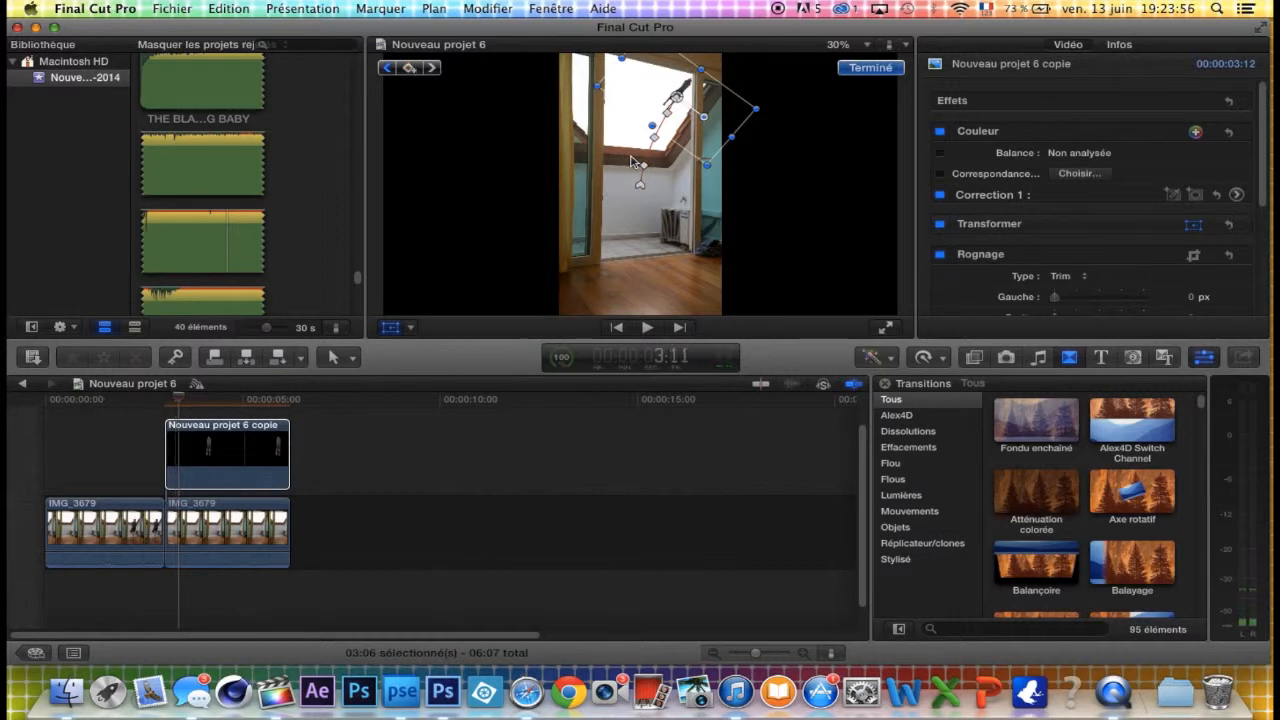
pyautogui.moveTo(597, 87); pyautogui.dragTo(761, 6)
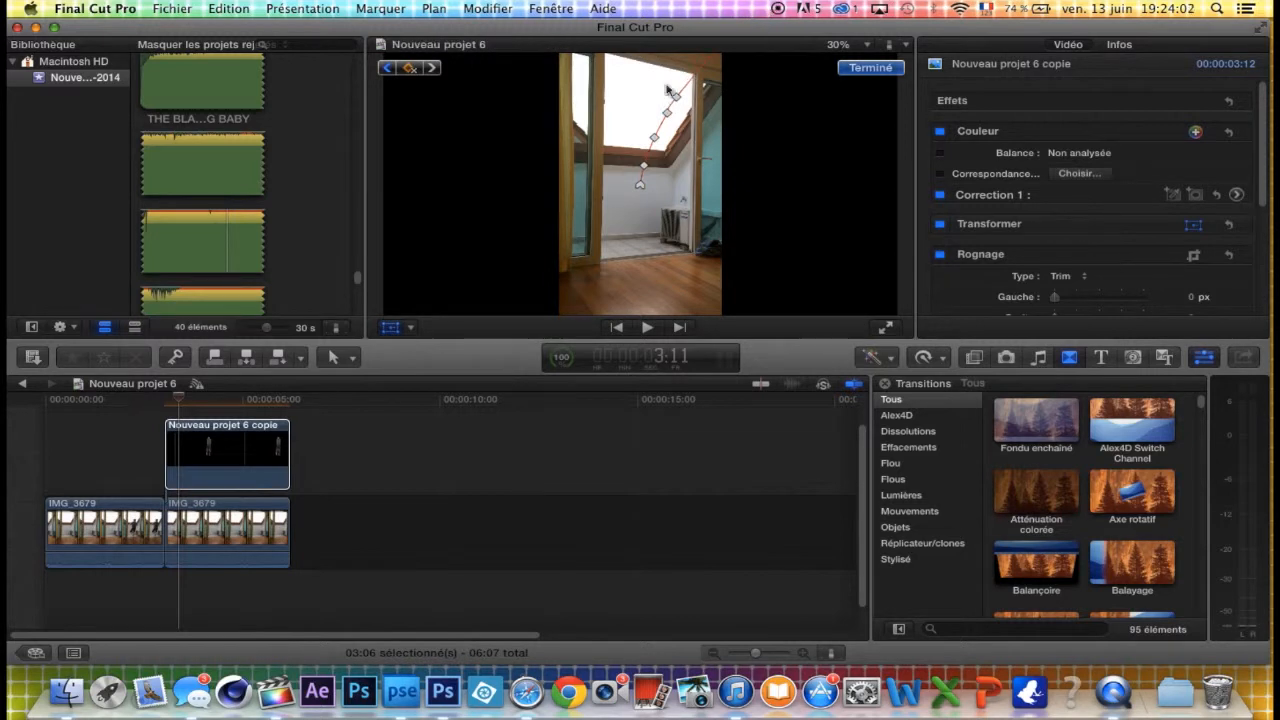
pyautogui.click(860, 70)
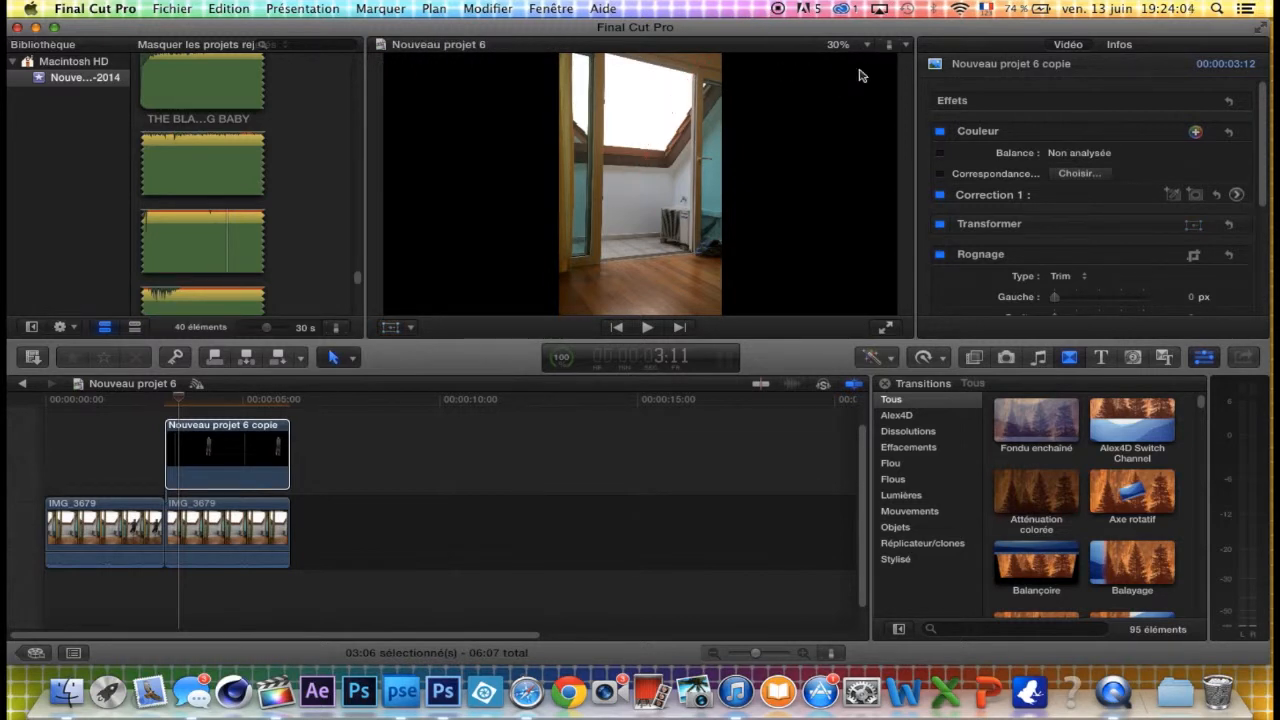
# Step: Play the timeline from before the cut and again from the start to check the fly-away animation, and minimize the Final Cut Pro window
pyautogui.click(140, 401)
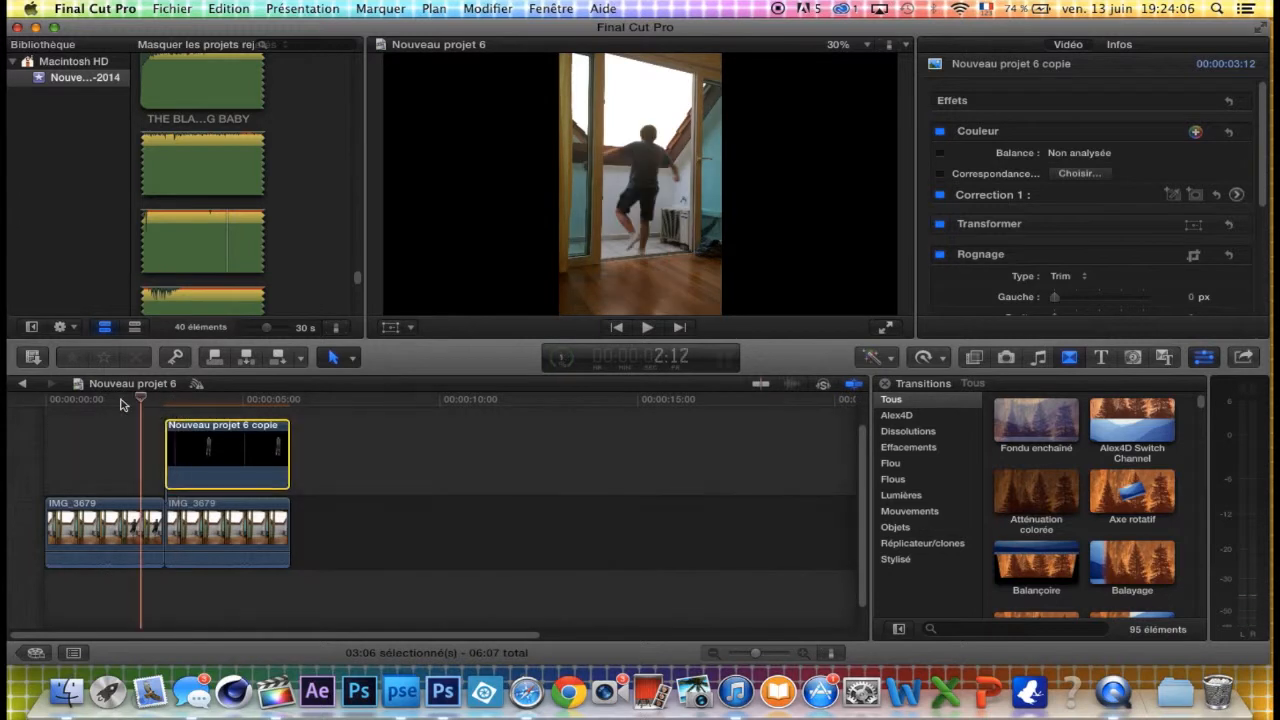
pyautogui.press('space')
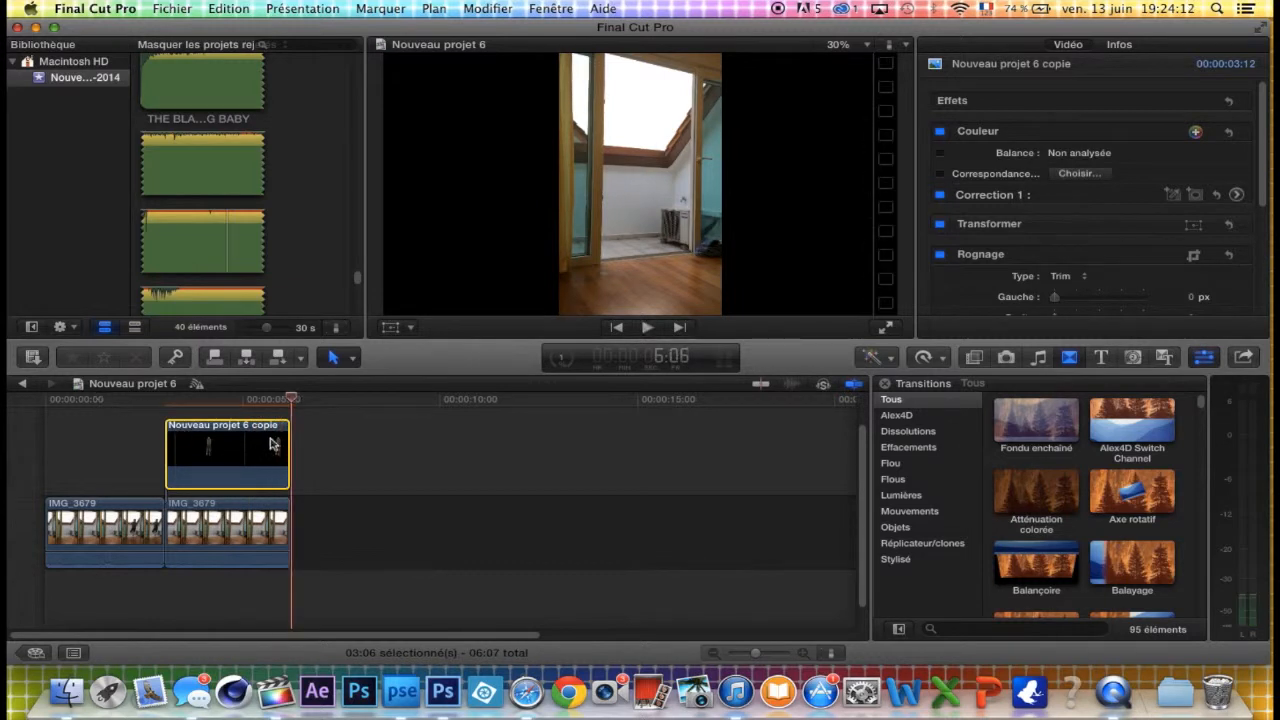
pyautogui.click(208, 515)
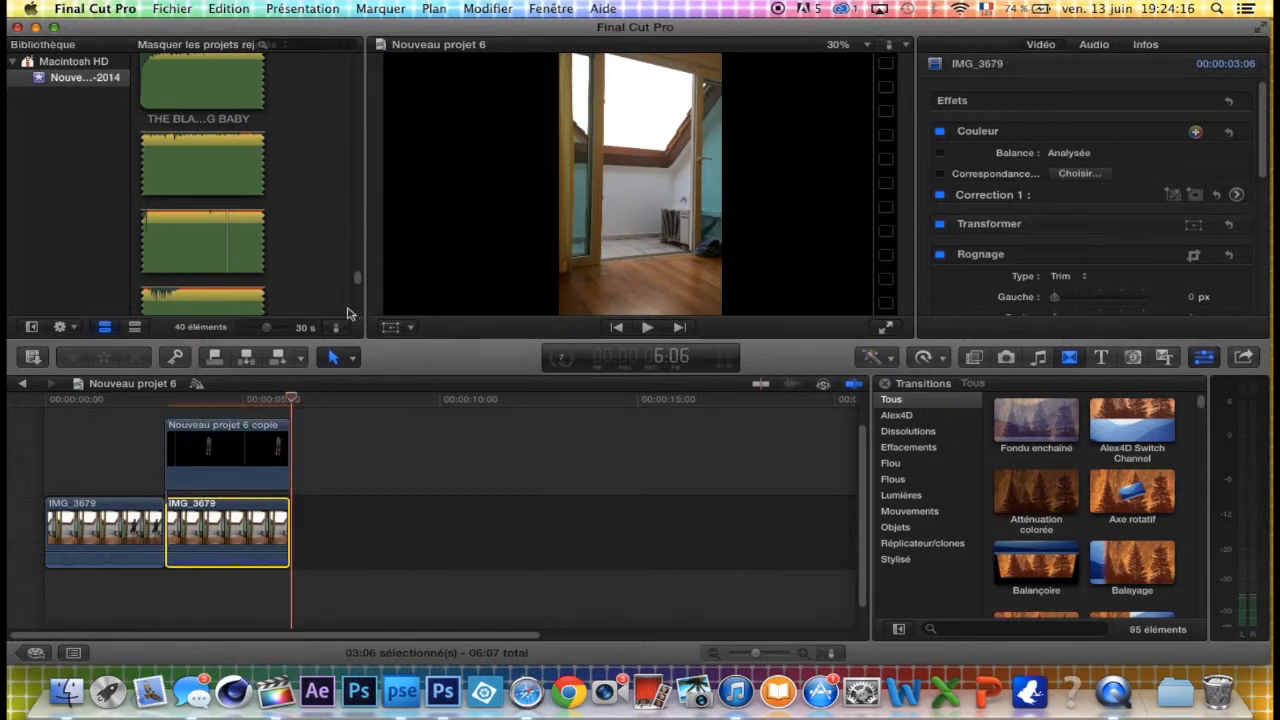
pyautogui.click(168, 401)
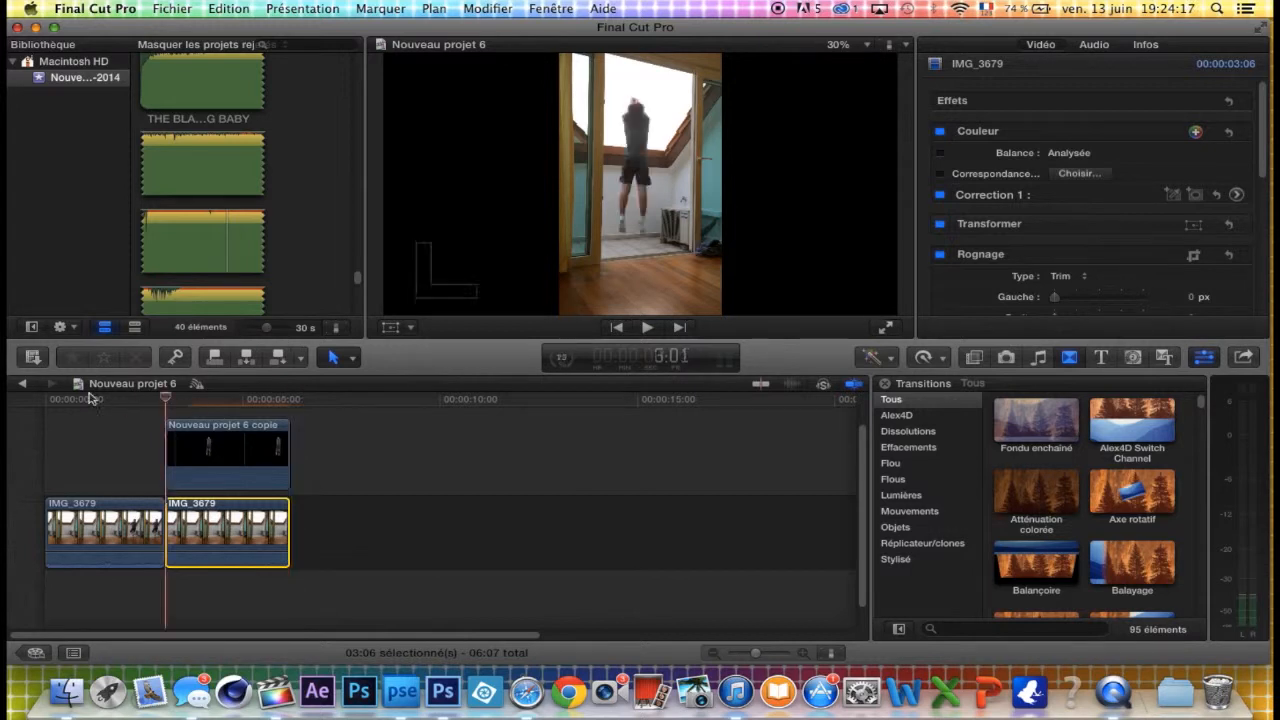
pyautogui.click(40, 403)
pyautogui.press('space')
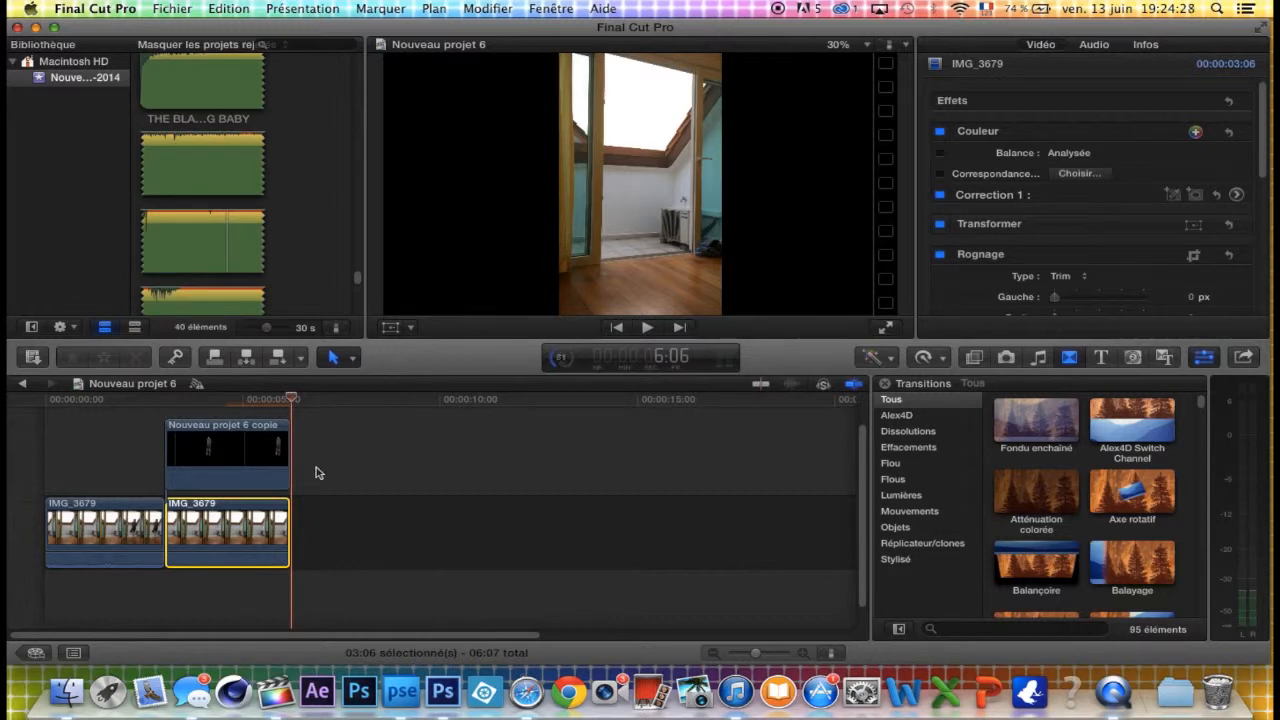
pyautogui.click(36, 27)
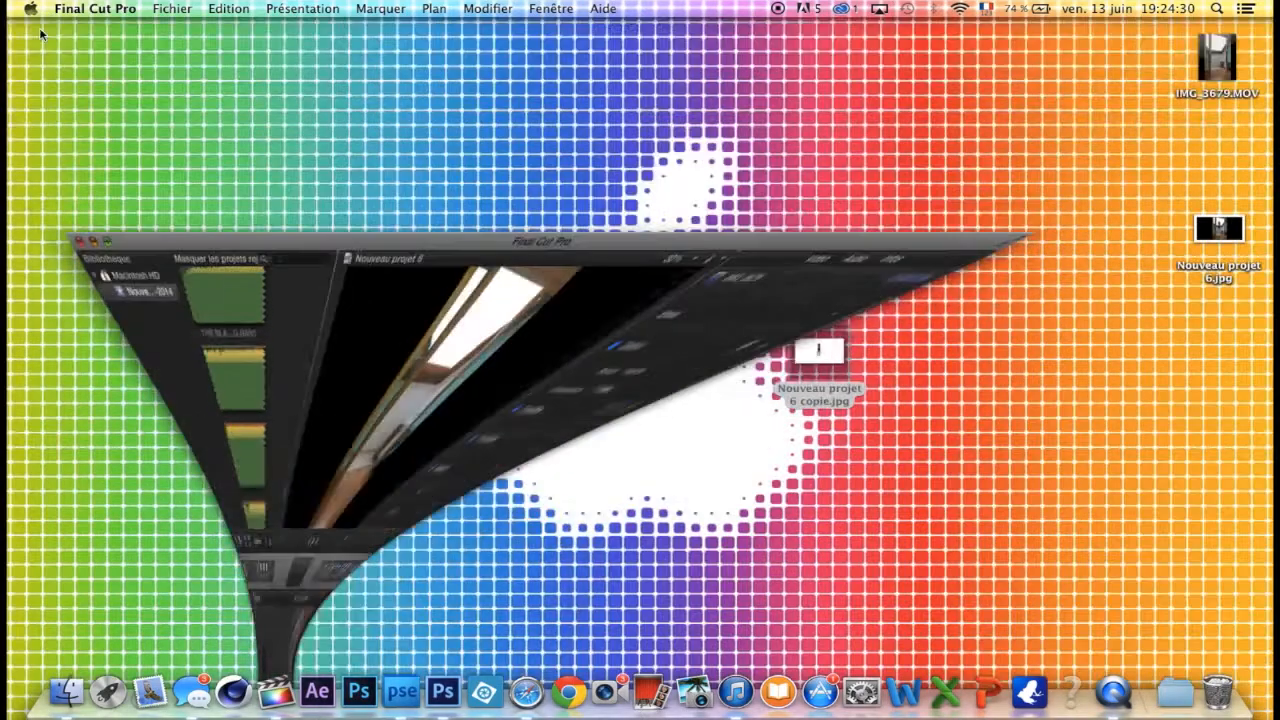